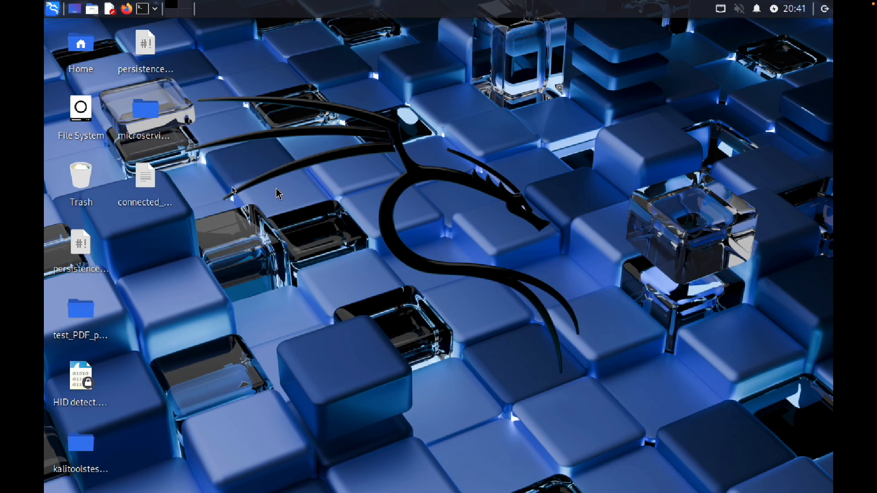
- Launch Wireshark from the recently used applications
{"action": "left_click", "coordinate": [93, 9]}
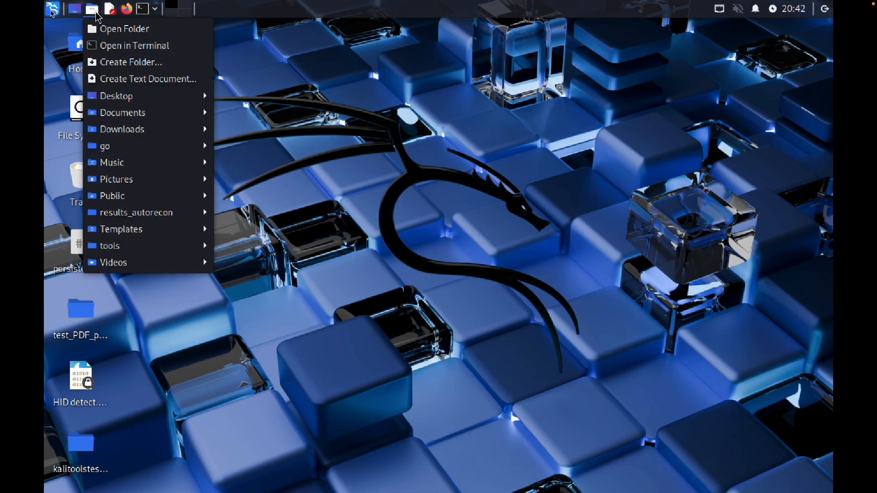
{"action": "left_click", "coordinate": [54, 10]}
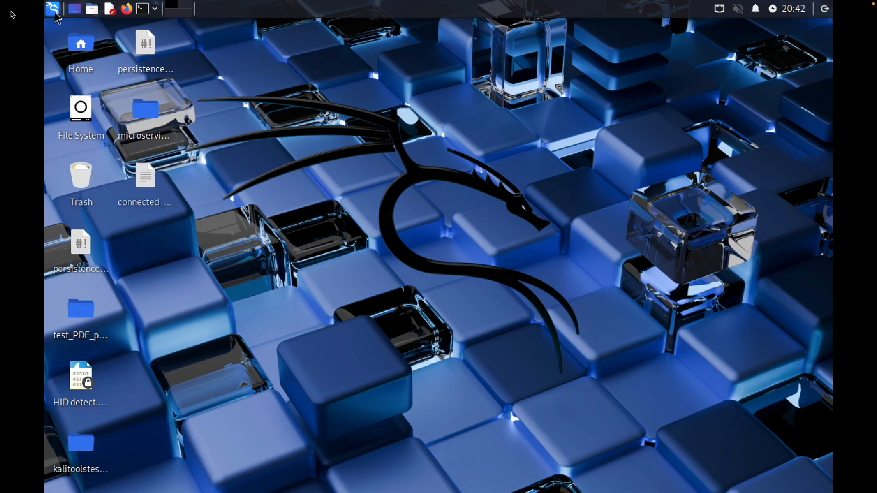
{"action": "mouse_move", "coordinate": [130, 78]}
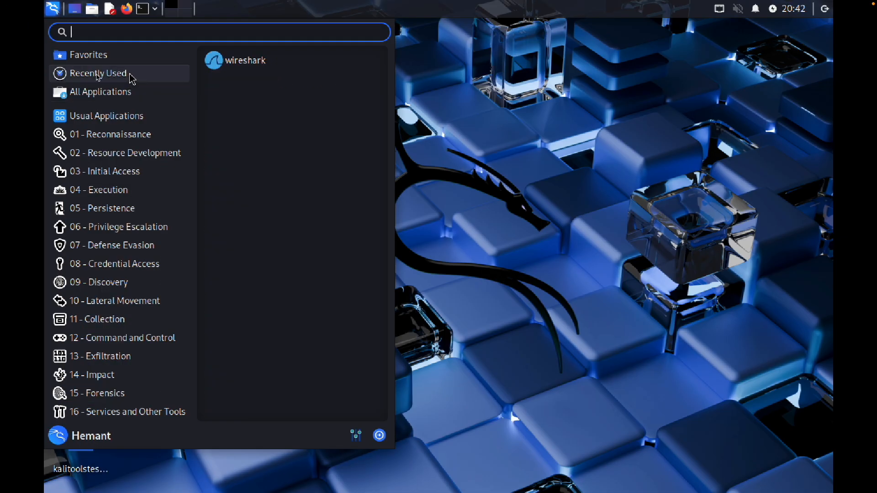
{"action": "left_click", "coordinate": [272, 71]}
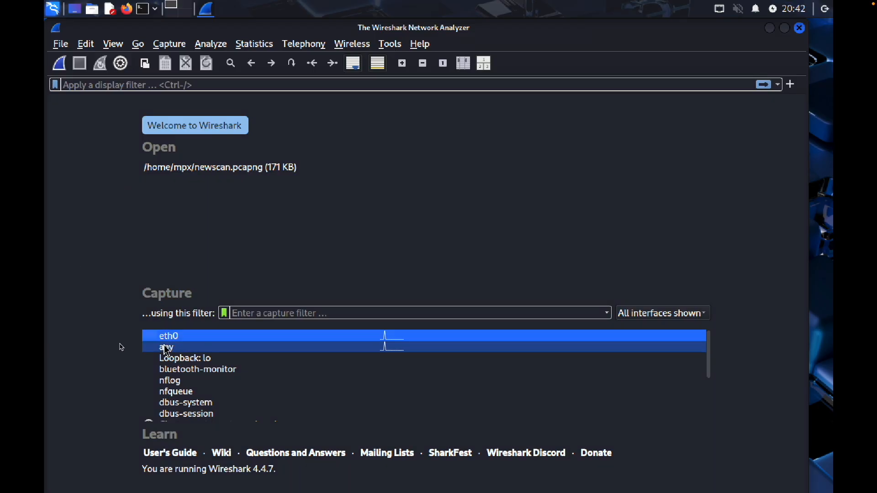
- Select the eth0 interface for the packet capture
{"action": "scroll", "coordinate": [170, 404], "scroll_direction": "down", "scroll_amount": 3}
{"action": "scroll", "coordinate": [172, 408], "scroll_direction": "up", "scroll_amount": 3}
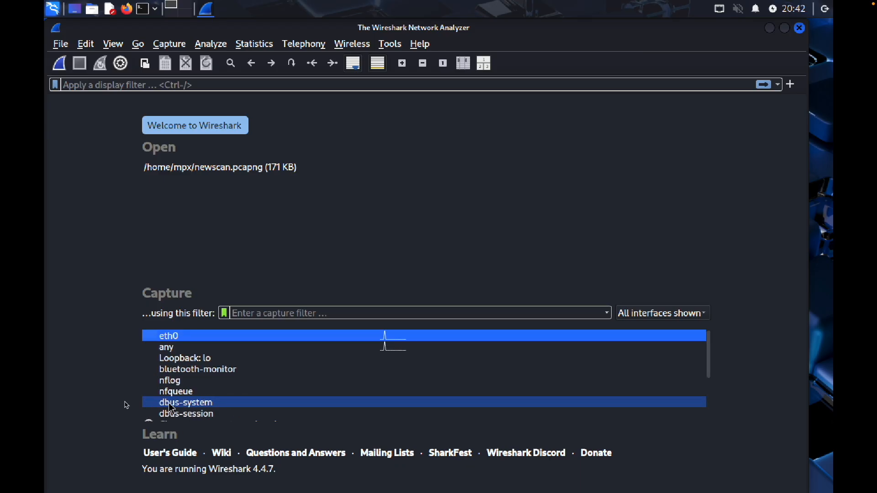
{"action": "left_click", "coordinate": [176, 339]}
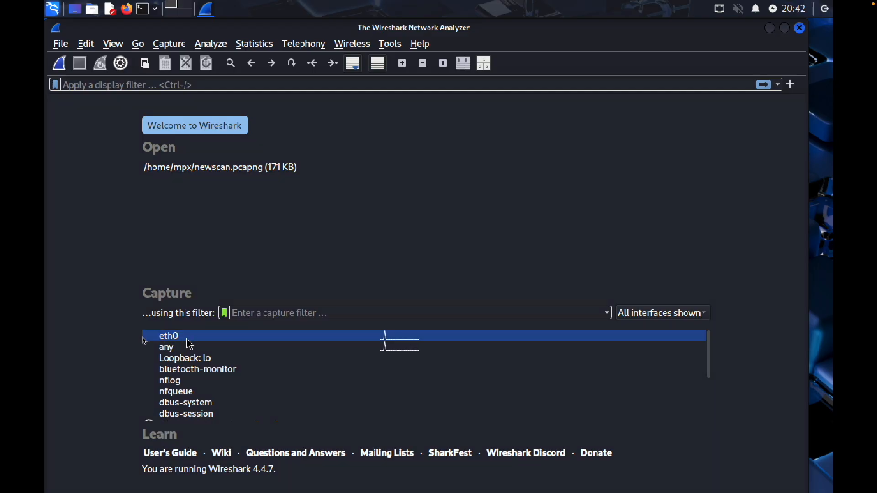
{"action": "mouse_move", "coordinate": [181, 341]}
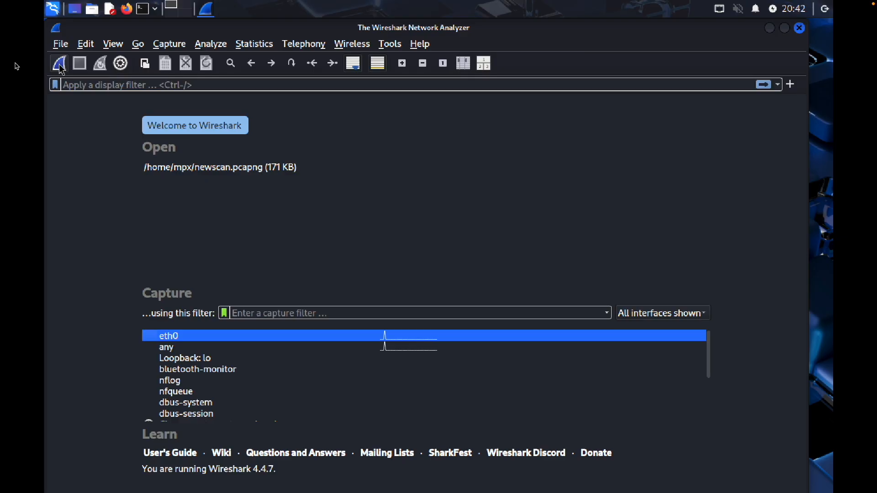
- Open a terminal and enter the command nmap -sn 192.168.1.0/24 without running it yet
{"action": "left_click", "coordinate": [143, 9]}
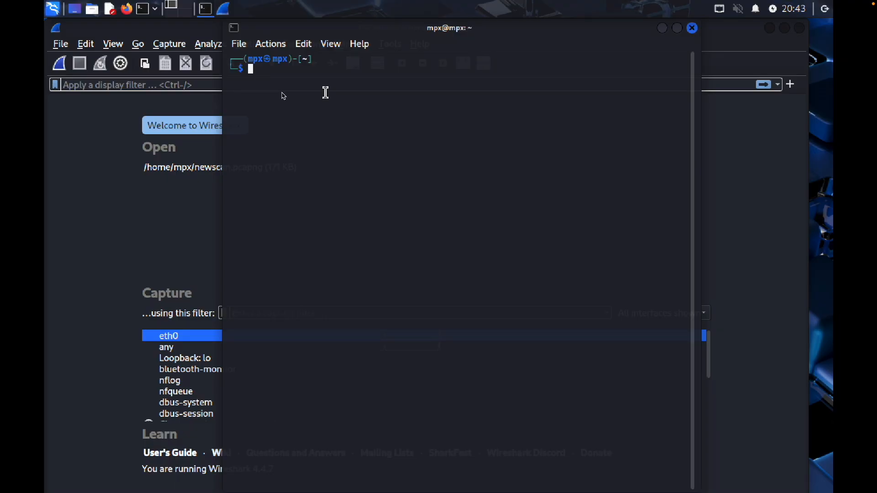
{"action": "type", "text": "nmap"}
{"action": "left_click_drag", "start_coordinate": [289, 70], "coordinate": [367, 70]}
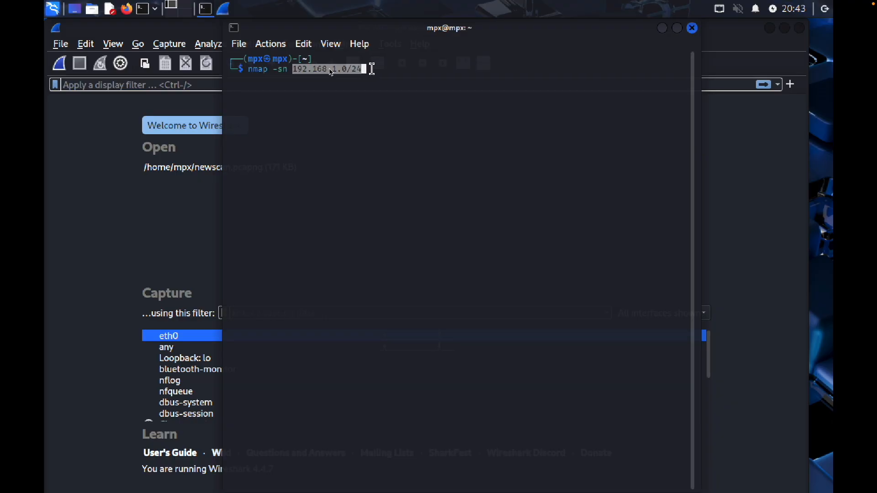
{"action": "left_click", "coordinate": [374, 69]}
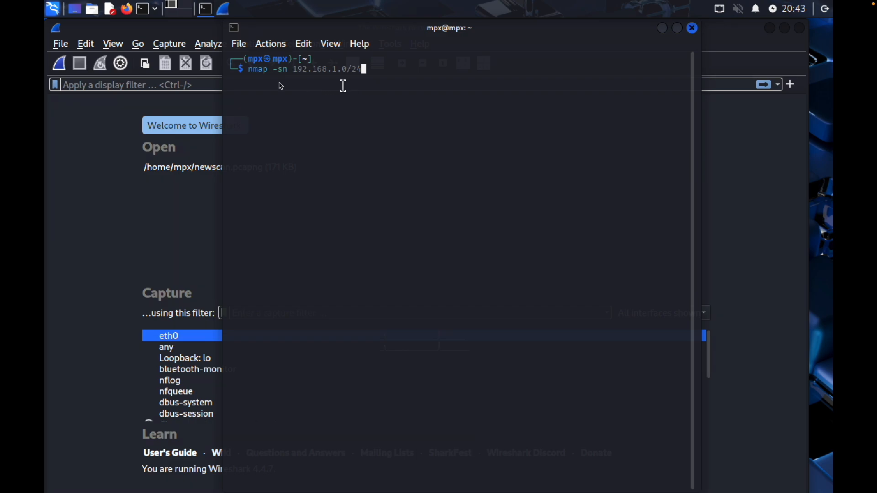
- Start capturing on eth0 in Wireshark, and run the prepared nmap ping scan in the terminal
{"action": "left_click", "coordinate": [60, 64]}
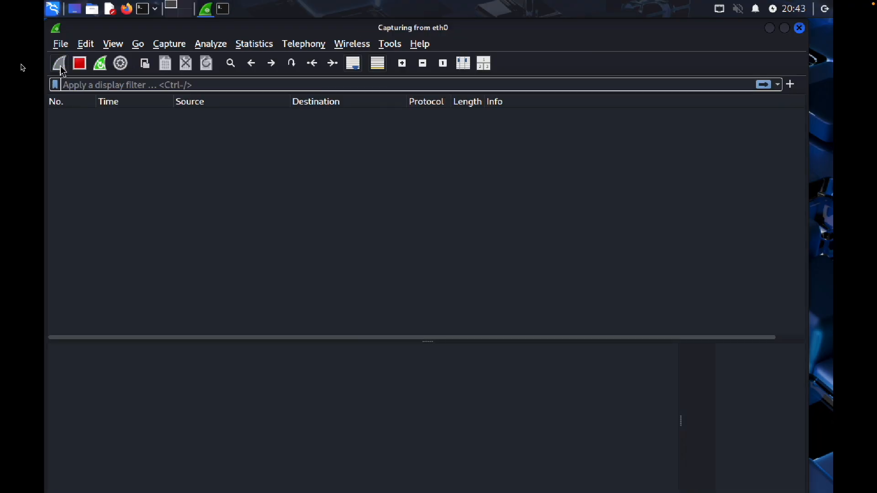
{"action": "left_click", "coordinate": [224, 8]}
{"action": "key", "text": "Return"}
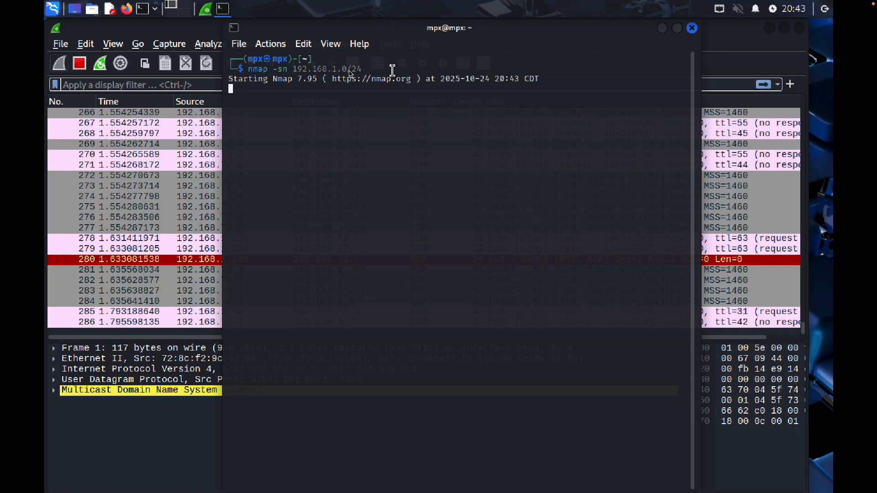
{"action": "left_click_drag", "start_coordinate": [385, 32], "coordinate": [423, 31]}
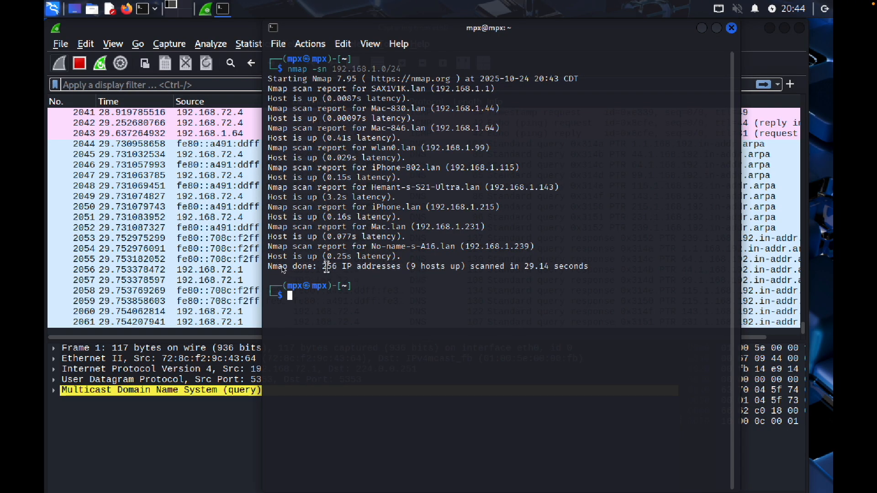
- Review the nmap results, checking the scan summary and the names and IP addresses of the discovered hosts
{"action": "left_click_drag", "start_coordinate": [327, 267], "coordinate": [467, 268]}
{"action": "left_click_drag", "start_coordinate": [525, 267], "coordinate": [588, 266]}
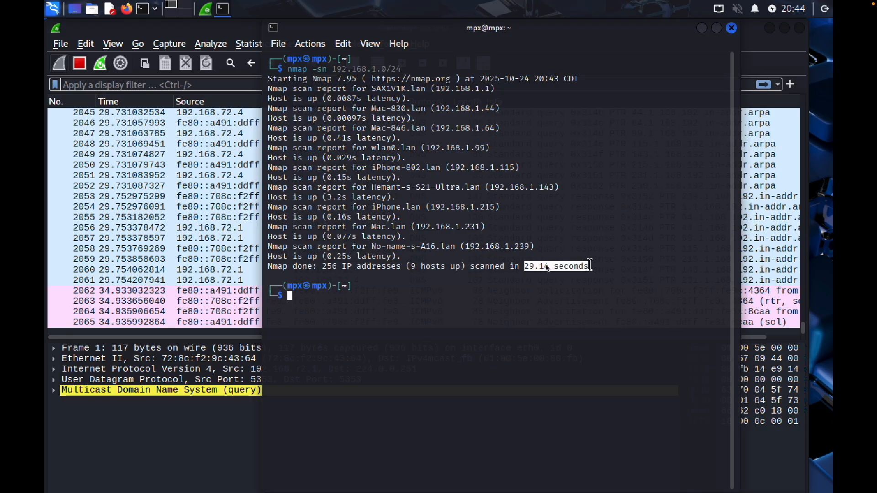
{"action": "left_click", "coordinate": [590, 265]}
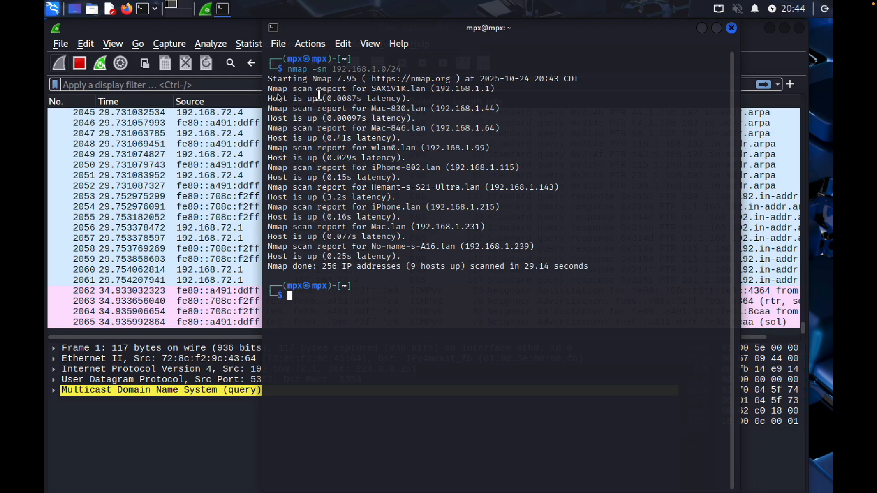
{"action": "left_click_drag", "start_coordinate": [371, 89], "coordinate": [424, 88]}
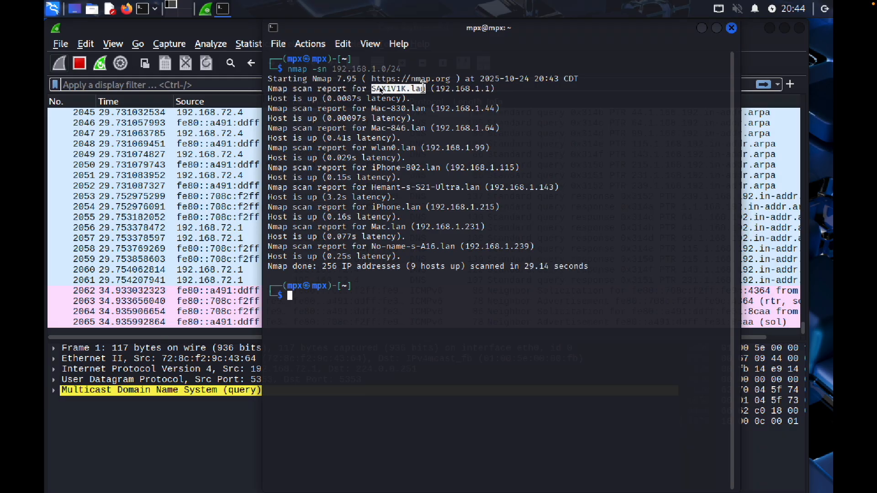
{"action": "left_click_drag", "start_coordinate": [372, 108], "coordinate": [500, 108]}
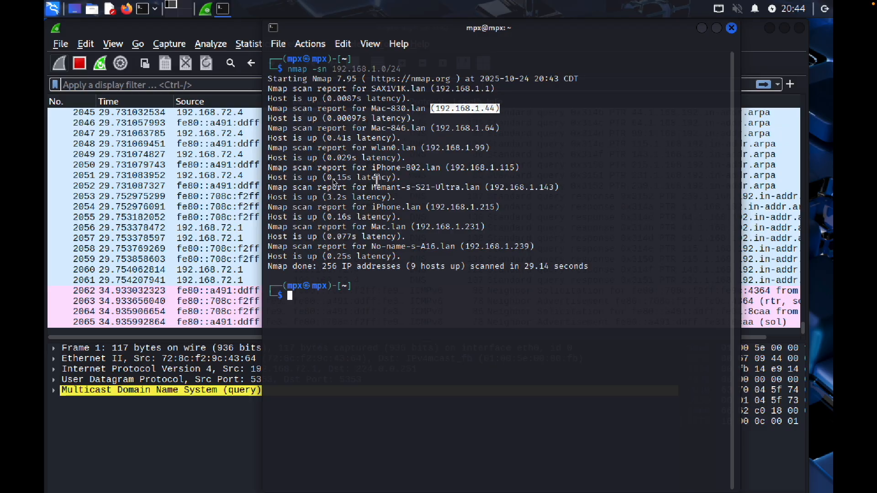
{"action": "left_click_drag", "start_coordinate": [371, 187], "coordinate": [475, 188]}
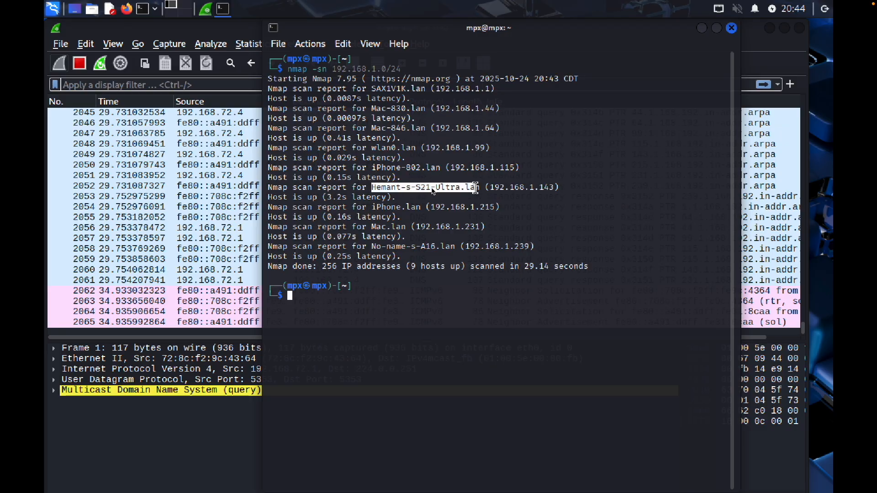
{"action": "left_click", "coordinate": [467, 196]}
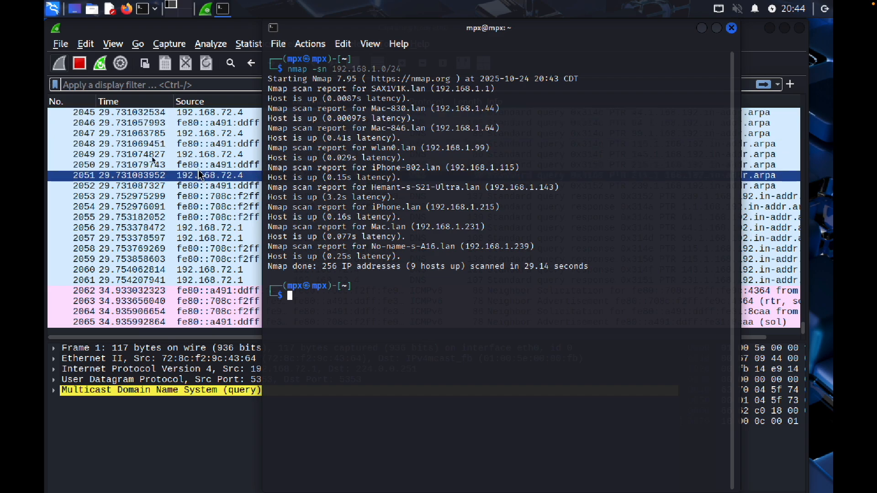
- Switch to Wireshark, stop the eth0 capture and return to the first captured packets
{"action": "left_click", "coordinate": [190, 33]}
{"action": "left_click", "coordinate": [81, 64]}
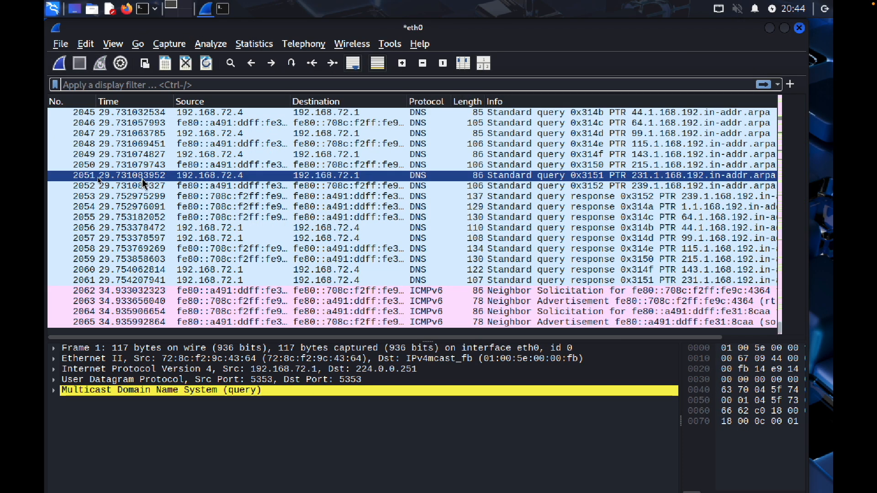
{"action": "scroll", "coordinate": [143, 185], "scroll_direction": "up", "scroll_amount": 20}
{"action": "scroll", "coordinate": [144, 184], "scroll_direction": "up", "scroll_amount": 20}
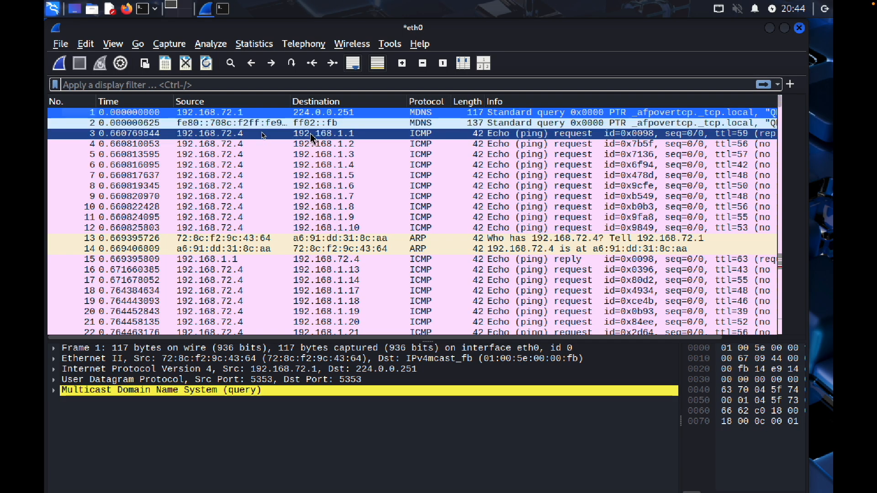
- Apply the ICMP protocol of packet 3 as a display filter
{"action": "right_click", "coordinate": [423, 137]}
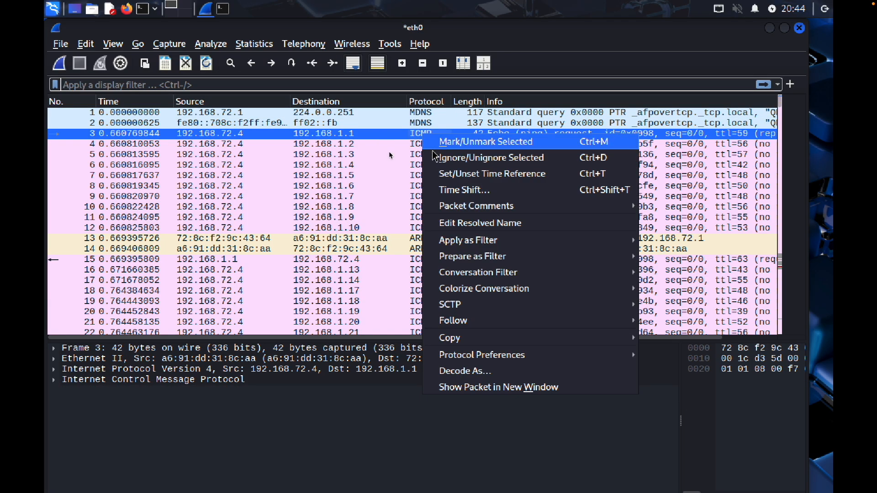
{"action": "left_click", "coordinate": [421, 113]}
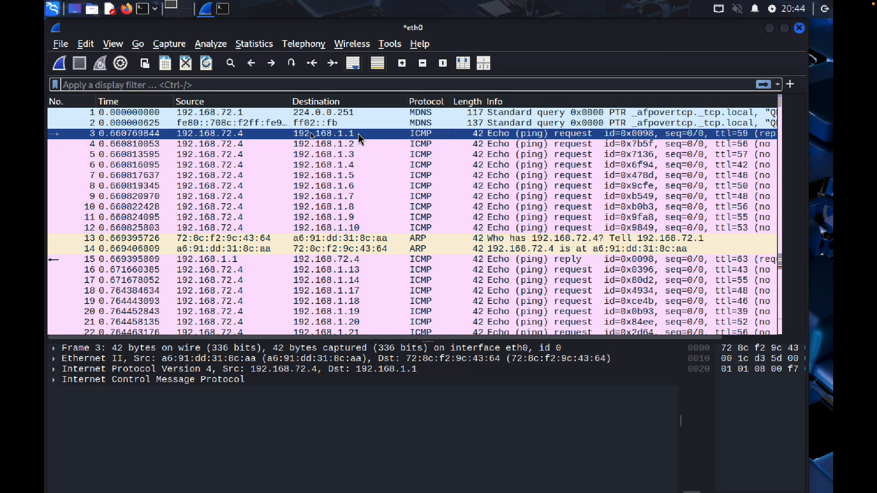
{"action": "right_click", "coordinate": [413, 136]}
{"action": "mouse_move", "coordinate": [454, 238]}
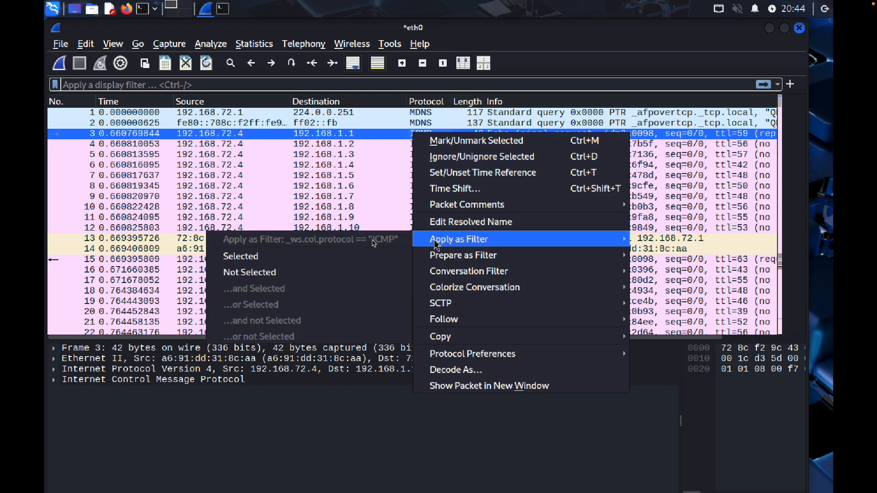
{"action": "left_click", "coordinate": [313, 263]}
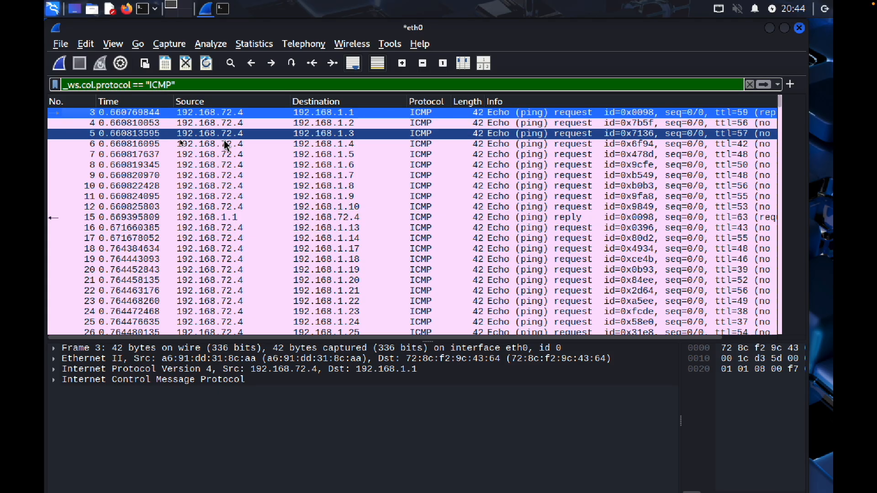
- Examine the filtered ICMP echo requests sent to the addresses of the scanned subnet
{"action": "scroll", "coordinate": [379, 207], "scroll_direction": "down", "scroll_amount": 15}
{"action": "scroll", "coordinate": [378, 206], "scroll_direction": "down", "scroll_amount": 20}
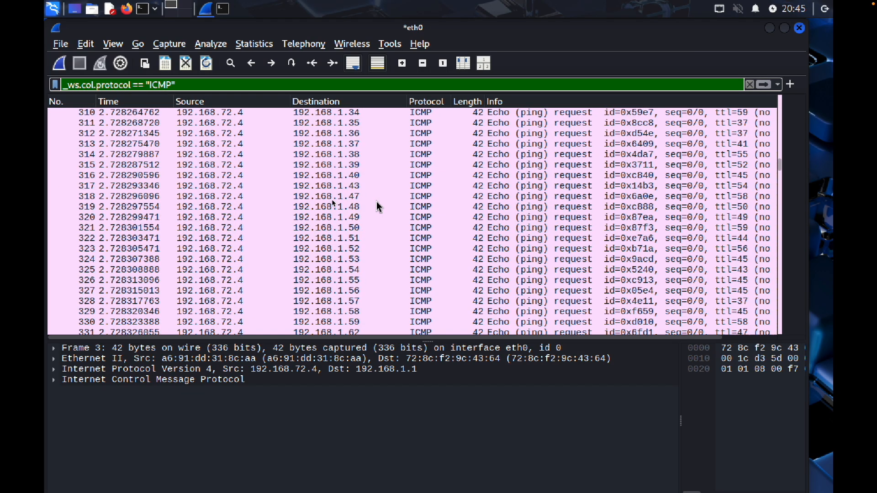
{"action": "scroll", "coordinate": [378, 206], "scroll_direction": "up", "scroll_amount": 20}
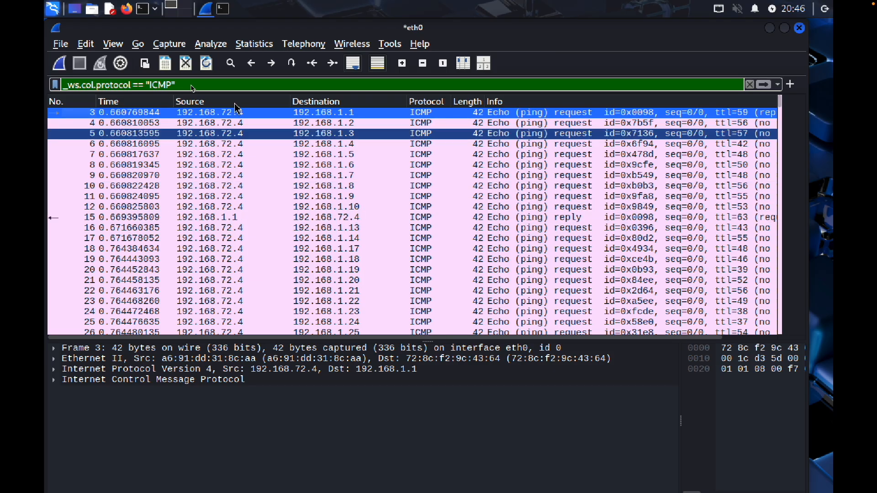
- Compare the reported host 192.168.1.1 in the terminal with its ICMP echo reply in Wireshark
{"action": "left_click", "coordinate": [224, 10]}
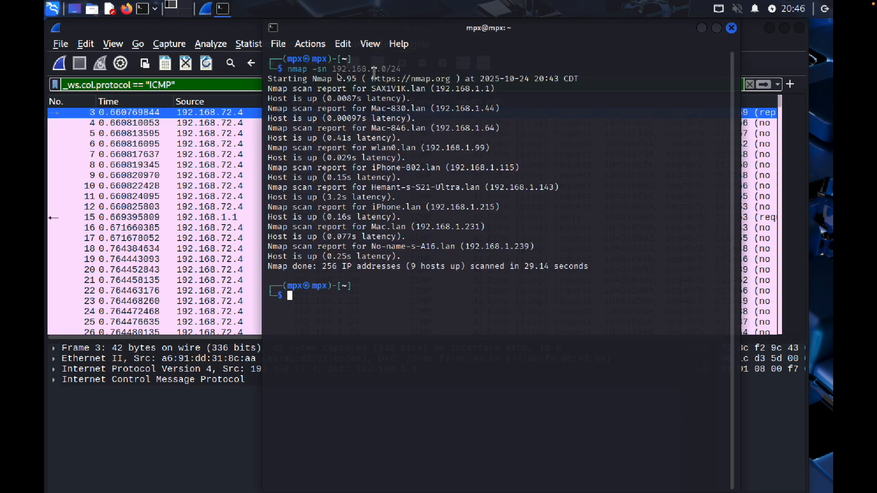
{"action": "left_click_drag", "start_coordinate": [515, 88], "coordinate": [372, 89]}
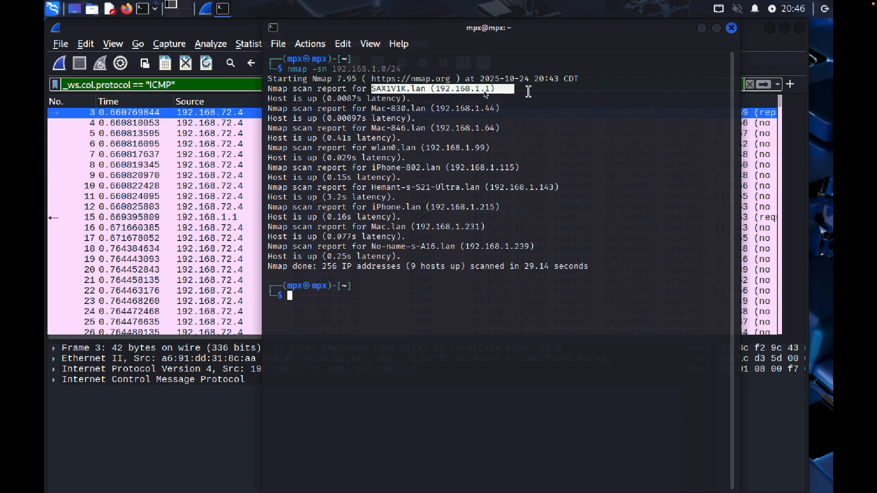
{"action": "left_click", "coordinate": [521, 91]}
{"action": "left_click_drag", "start_coordinate": [501, 89], "coordinate": [432, 88]}
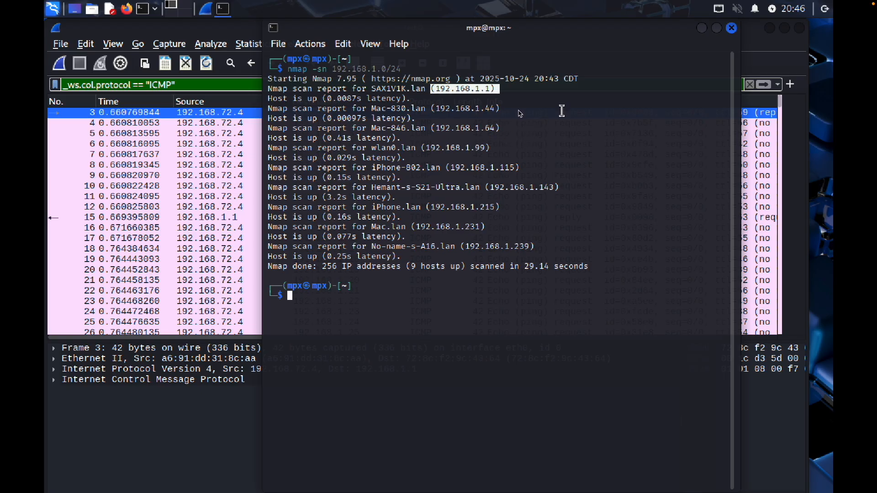
{"action": "left_click", "coordinate": [249, 196]}
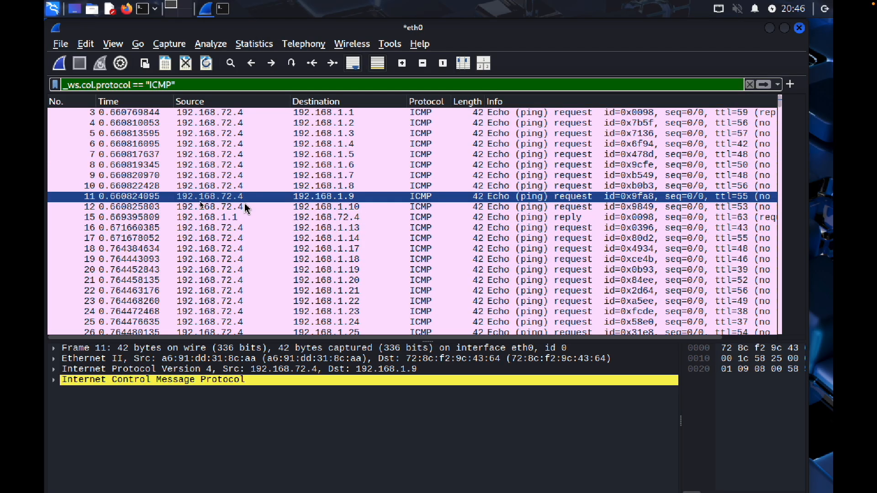
{"action": "left_click", "coordinate": [261, 228]}
- Find the ICMP echo reply from 192.168.1.44 and compare it with that host's entry in the nmap report
{"action": "scroll", "coordinate": [263, 229], "scroll_direction": "down", "scroll_amount": 4}
{"action": "scroll", "coordinate": [263, 231], "scroll_direction": "down", "scroll_amount": 3}
{"action": "left_click", "coordinate": [274, 259]}
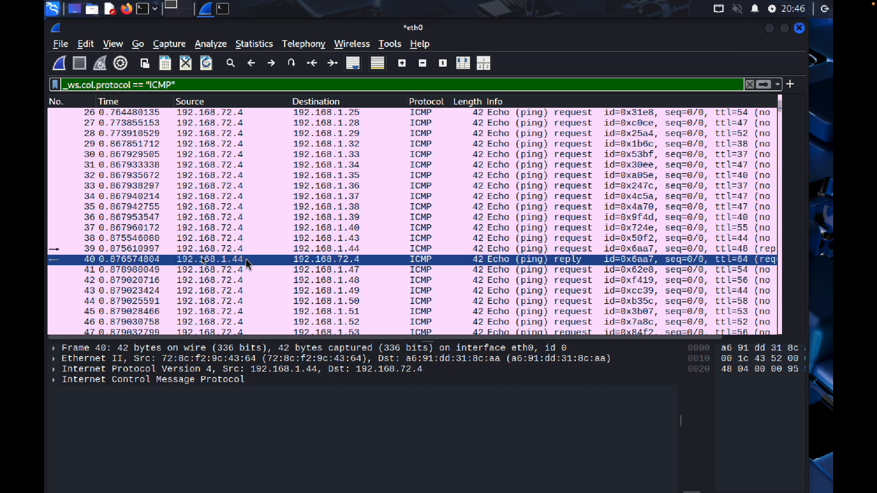
{"action": "left_click", "coordinate": [224, 12]}
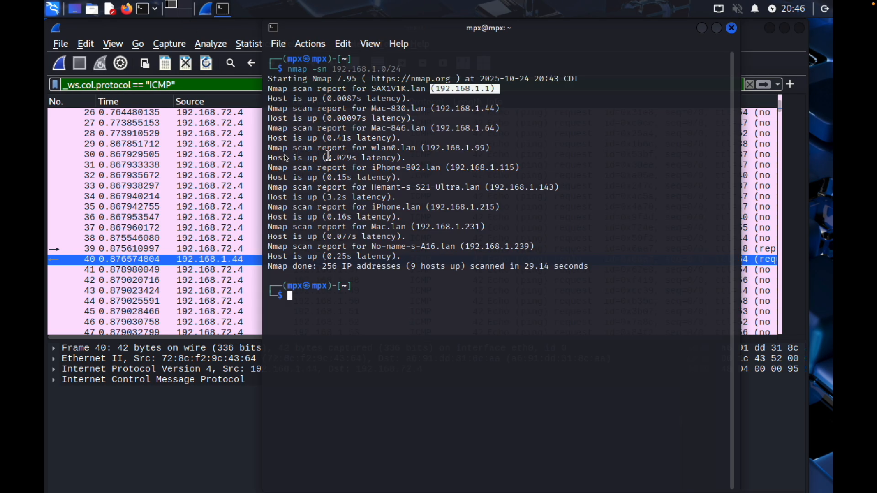
{"action": "left_click_drag", "start_coordinate": [520, 108], "coordinate": [372, 109]}
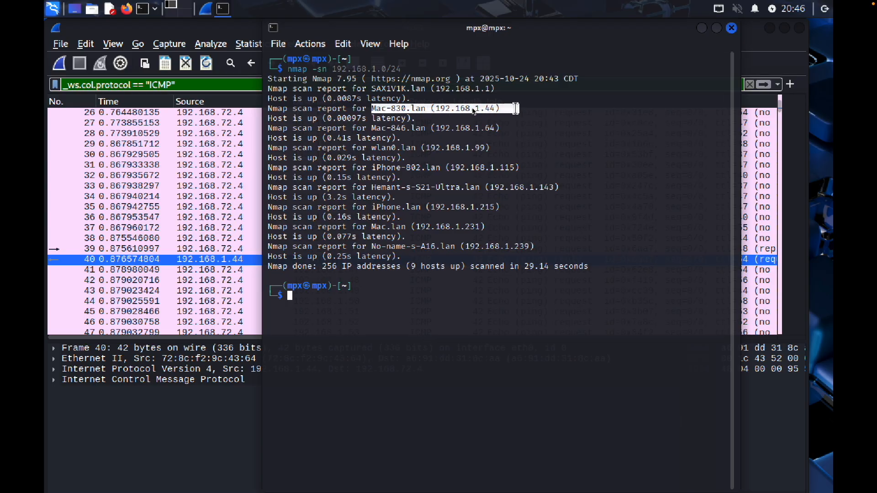
{"action": "left_click", "coordinate": [192, 259]}
{"action": "left_click", "coordinate": [282, 249], "text": "ctrl"}
- Find the ICMP echo reply from 192.168.1.115 in the filtered packet list and select it
{"action": "scroll", "coordinate": [282, 251], "scroll_direction": "up", "scroll_amount": 1}
{"action": "scroll", "coordinate": [282, 251], "scroll_direction": "down", "scroll_amount": 5}
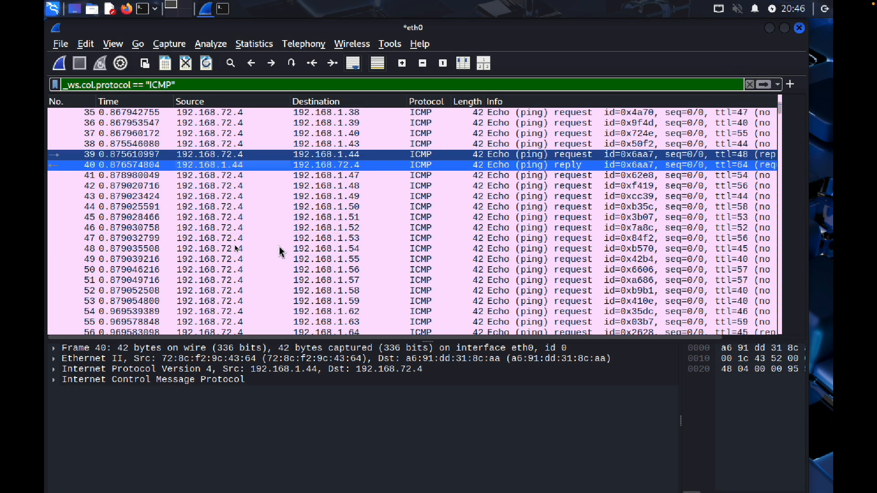
{"action": "scroll", "coordinate": [282, 251], "scroll_direction": "down", "scroll_amount": 14}
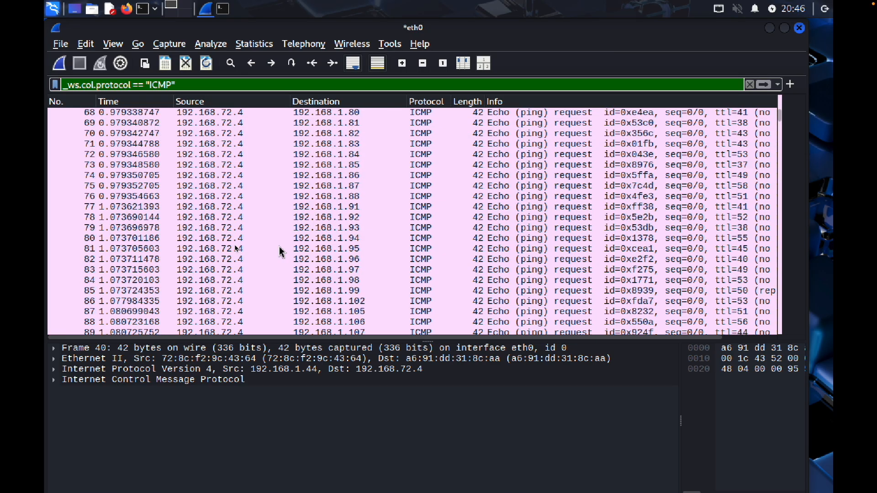
{"action": "scroll", "coordinate": [281, 251], "scroll_direction": "down", "scroll_amount": 18}
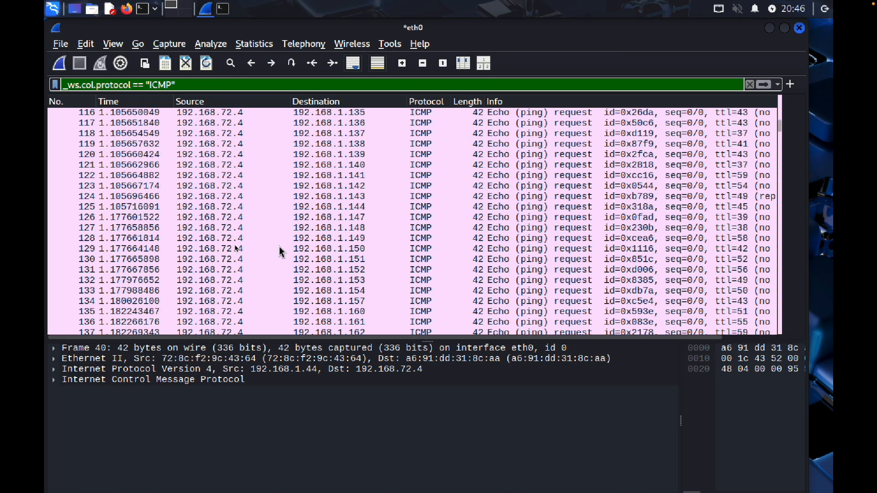
{"action": "scroll", "coordinate": [282, 251], "scroll_direction": "down", "scroll_amount": 11}
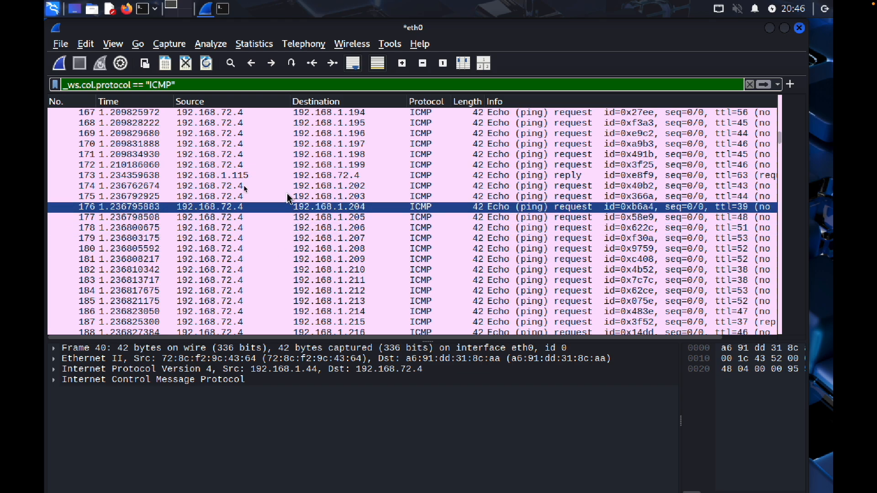
{"action": "left_click", "coordinate": [327, 179]}
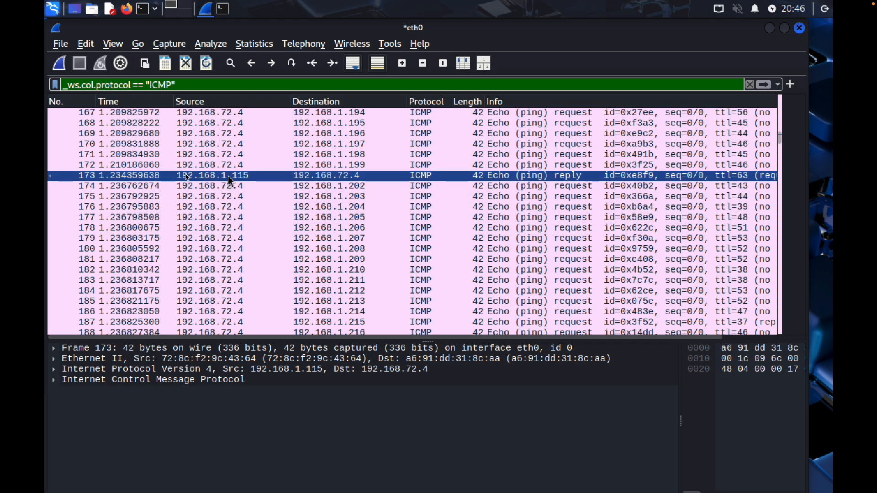
- Locate the 192.168.1.115 entry in the terminal's nmap report and compare it with the echo reply in Wireshark
{"action": "key", "text": "alt+Tab"}
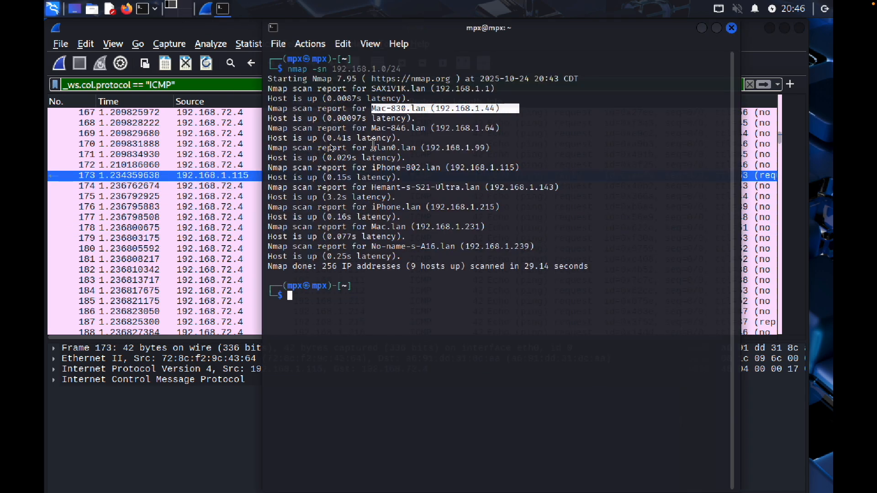
{"action": "left_click_drag", "start_coordinate": [529, 169], "coordinate": [446, 168]}
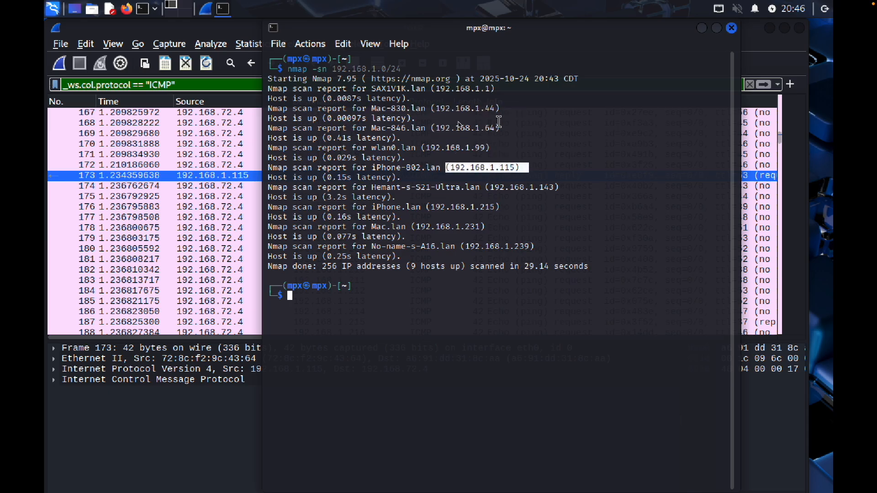
{"action": "left_click", "coordinate": [215, 186]}
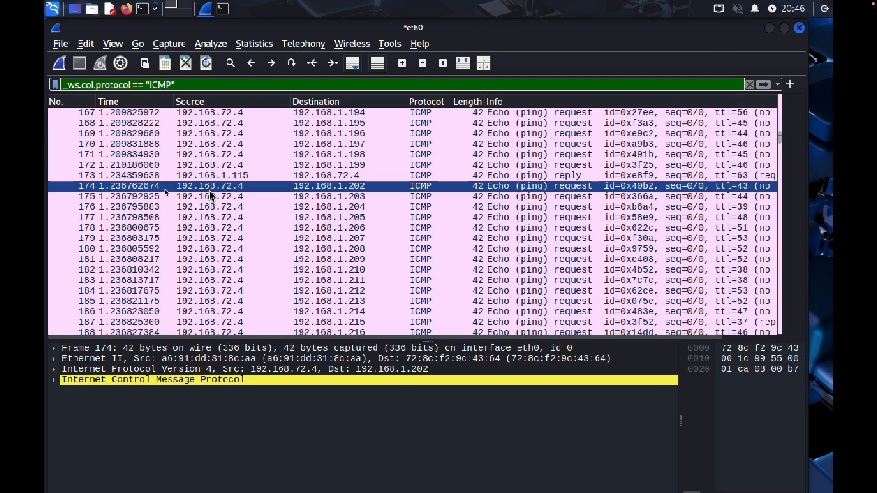
- Add packet 173's source address 192.168.1.115 to the display filter, then remove the ICMP protocol condition from the expression
{"action": "left_click", "coordinate": [265, 178]}
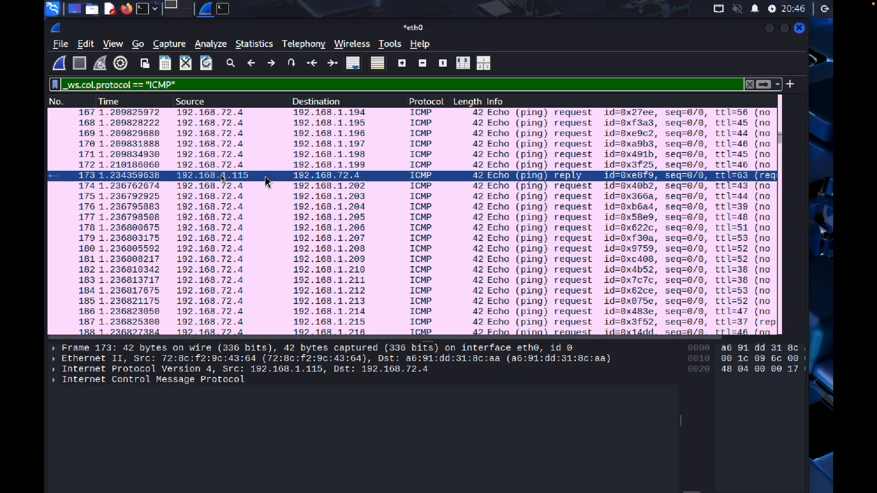
{"action": "right_click", "coordinate": [231, 179]}
{"action": "mouse_move", "coordinate": [284, 286]}
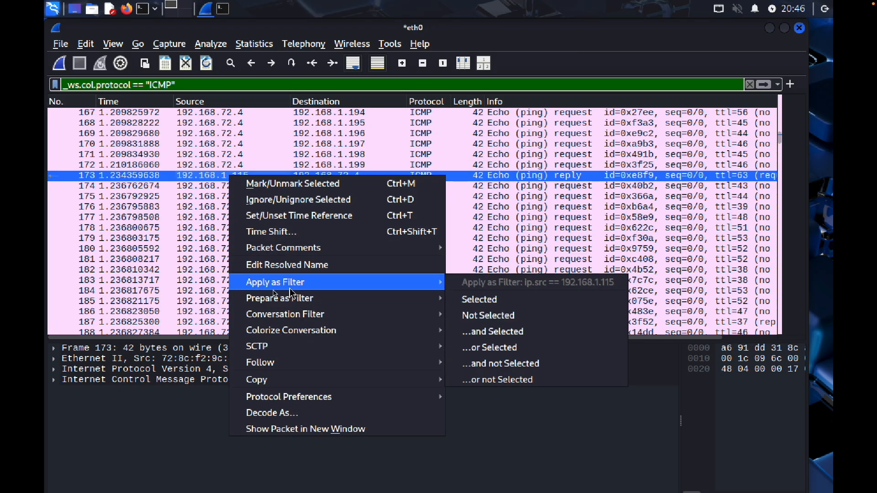
{"action": "left_click", "coordinate": [485, 330]}
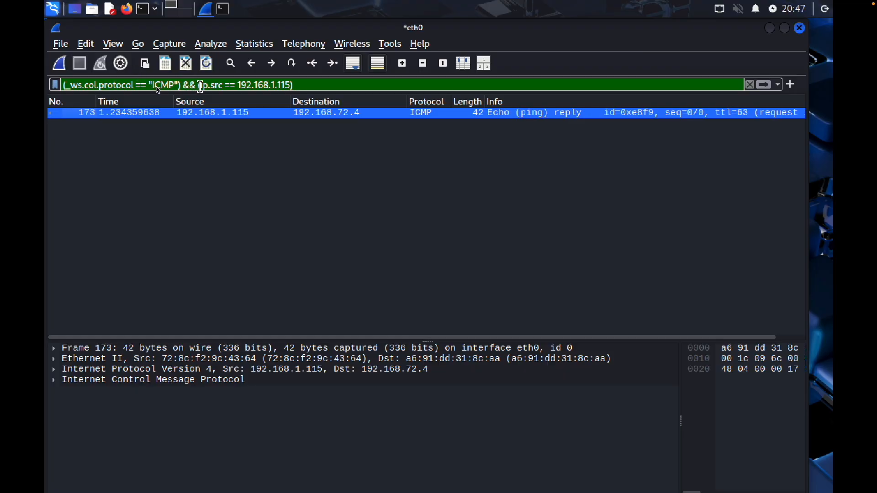
{"action": "left_click_drag", "start_coordinate": [199, 86], "coordinate": [63, 84]}
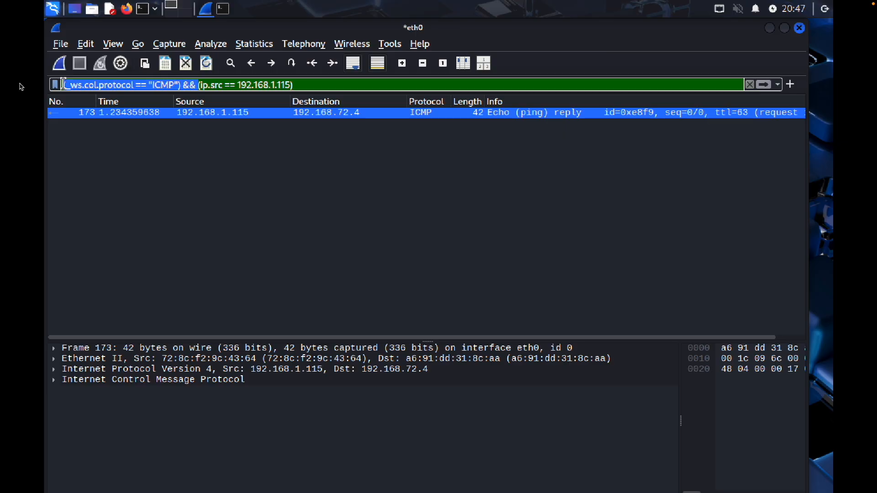
{"action": "key", "text": "BackSpace"}
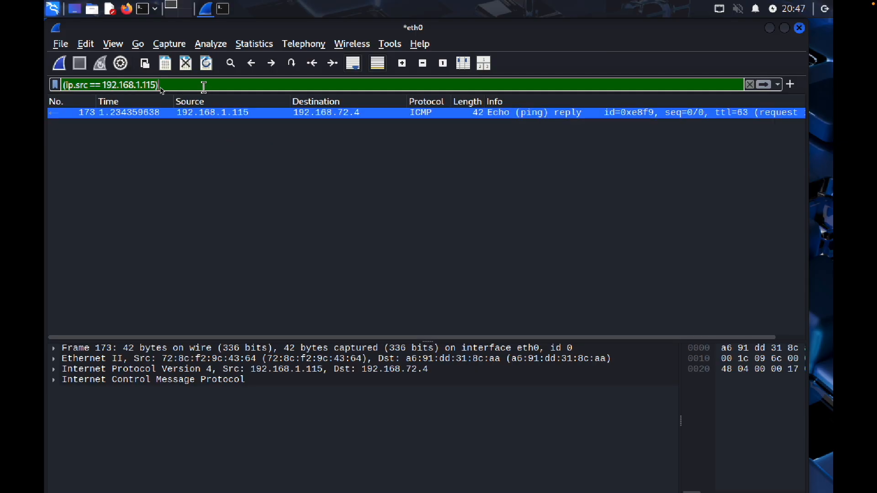
- Extend the display filter with an OR condition on the echo reply's destination address, 192.168.72.4
{"action": "right_click", "coordinate": [239, 114]}
{"action": "left_click", "coordinate": [191, 120]}
{"action": "right_click", "coordinate": [328, 118]}
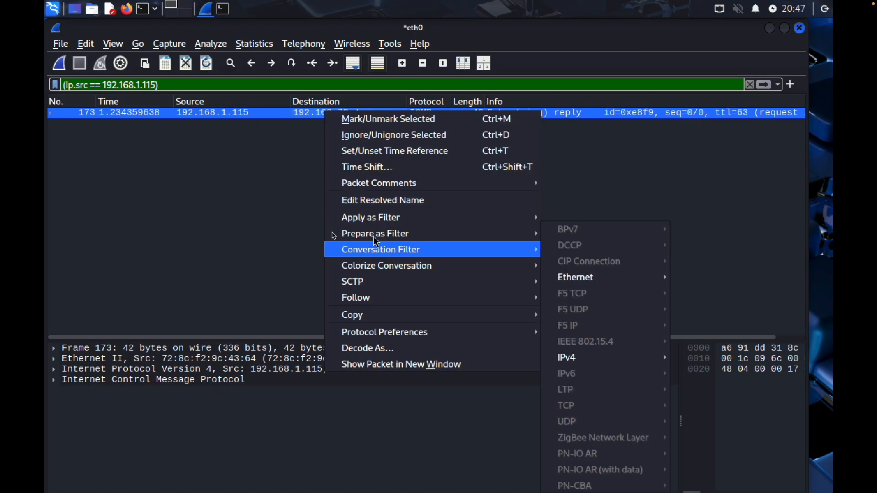
{"action": "mouse_move", "coordinate": [530, 218]}
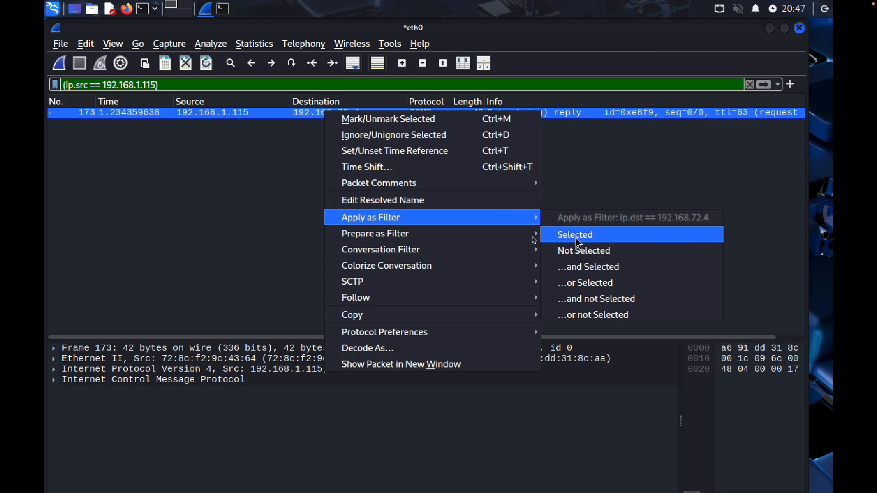
{"action": "left_click", "coordinate": [585, 283]}
- Change the filter's ip.dst value to 192.168.1.115 and apply the edited expression
{"action": "scroll", "coordinate": [302, 173], "scroll_direction": "down", "scroll_amount": 4}
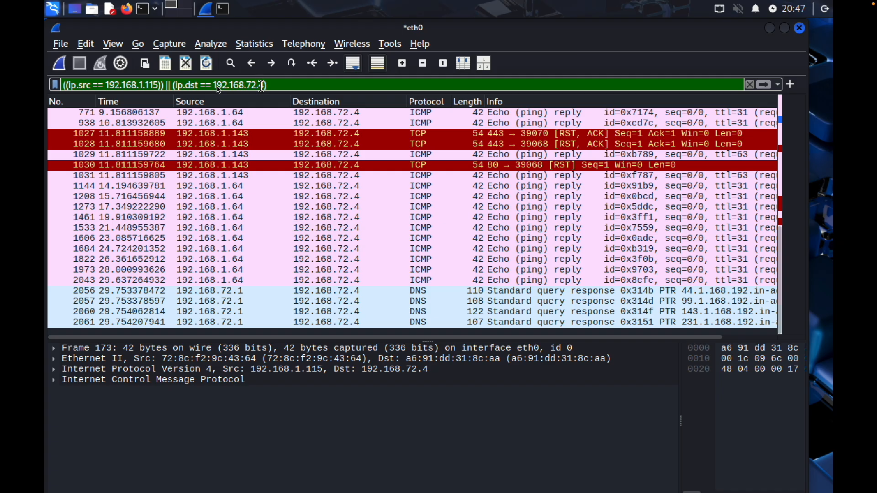
{"action": "left_click", "coordinate": [290, 189]}
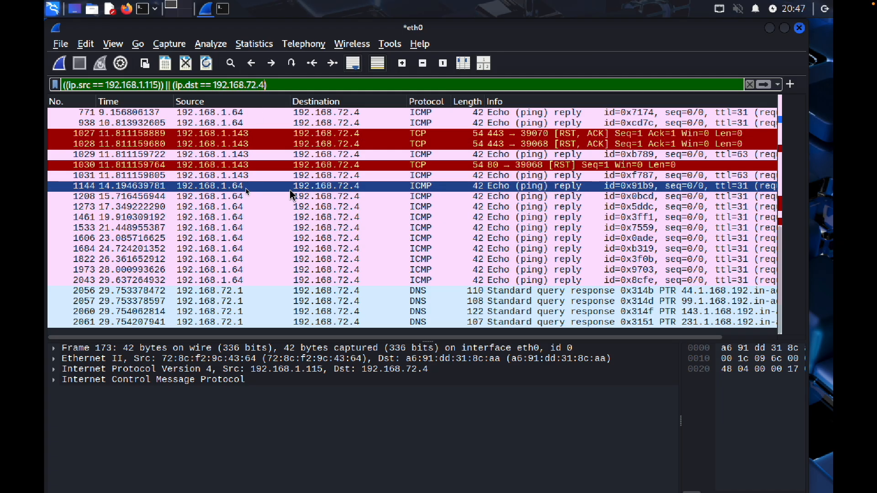
{"action": "key", "text": "BackSpace"}
{"action": "key", "text": "BackSpace"}
{"action": "key", "text": "BackSpace"}
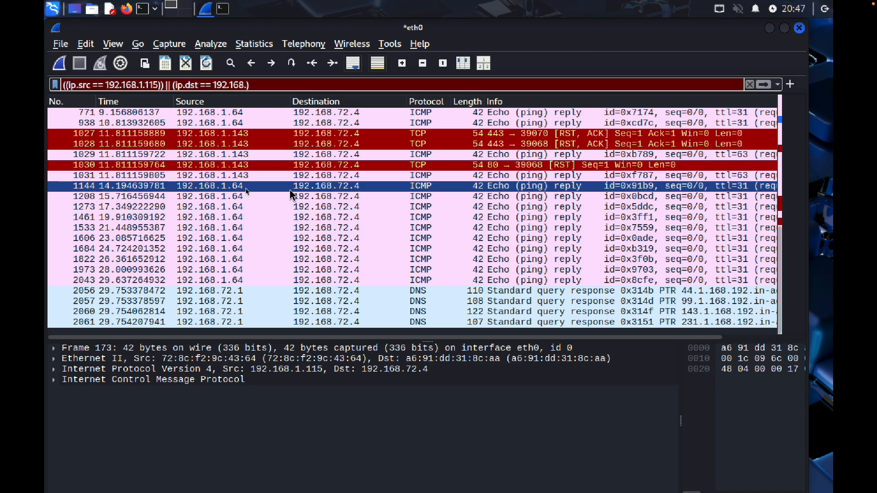
{"action": "type", "text": "1.115"}
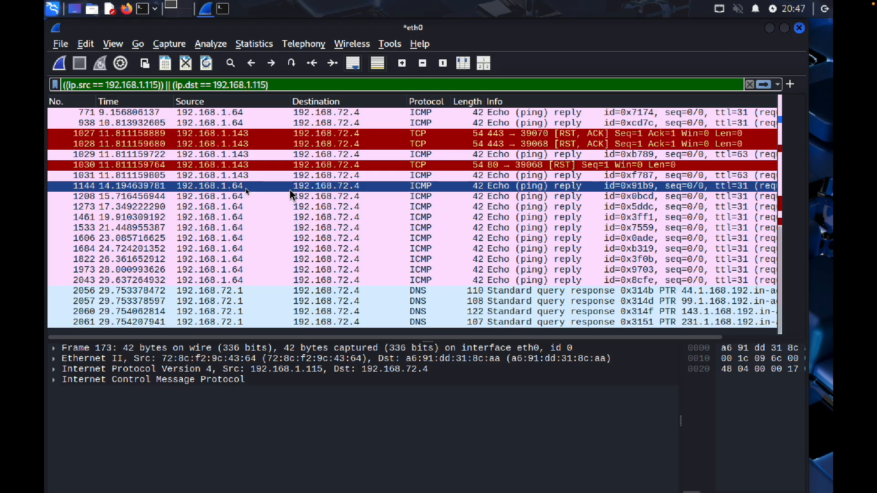
{"action": "key", "text": "Return"}
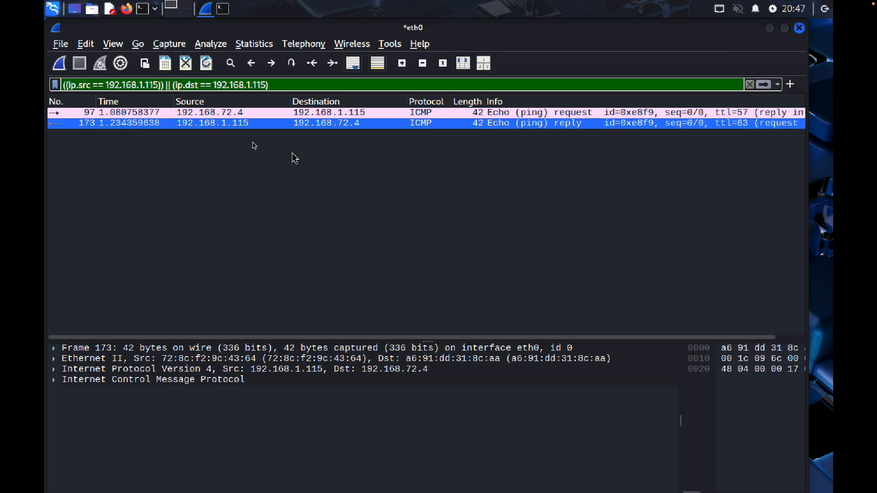
- Compare the echo request sent to 192.168.1.115 with the matching echo reply
{"action": "key", "text": "Up"}
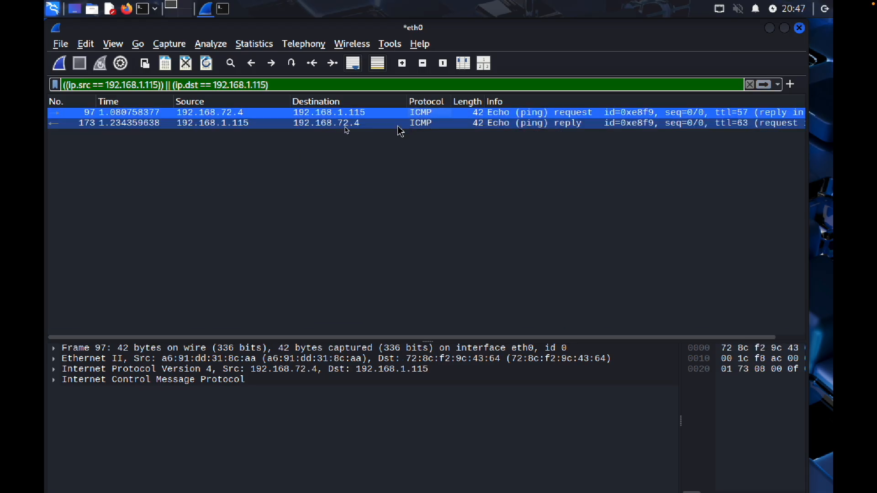
{"action": "key", "text": "Down"}
{"action": "key", "text": "Up"}
{"action": "key", "text": "Down"}
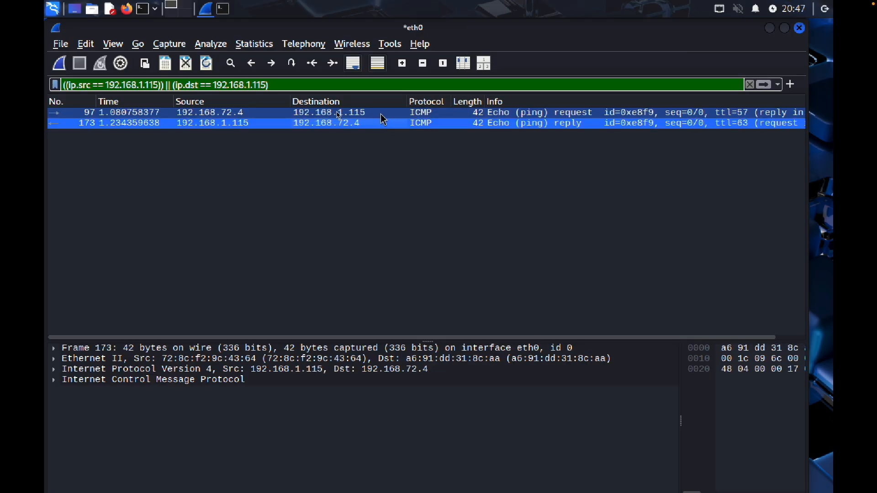
{"action": "key", "text": "Up"}
{"action": "key", "text": "Down"}
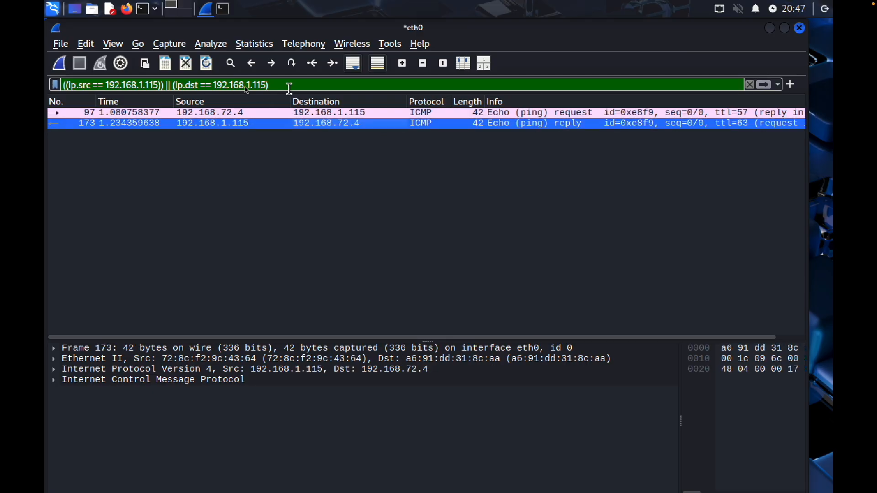
- Clear the 192.168.1.115 source and destination filter to list all captured packets
{"action": "left_click_drag", "start_coordinate": [292, 85], "coordinate": [35, 82]}
{"action": "key", "text": "BackSpace"}
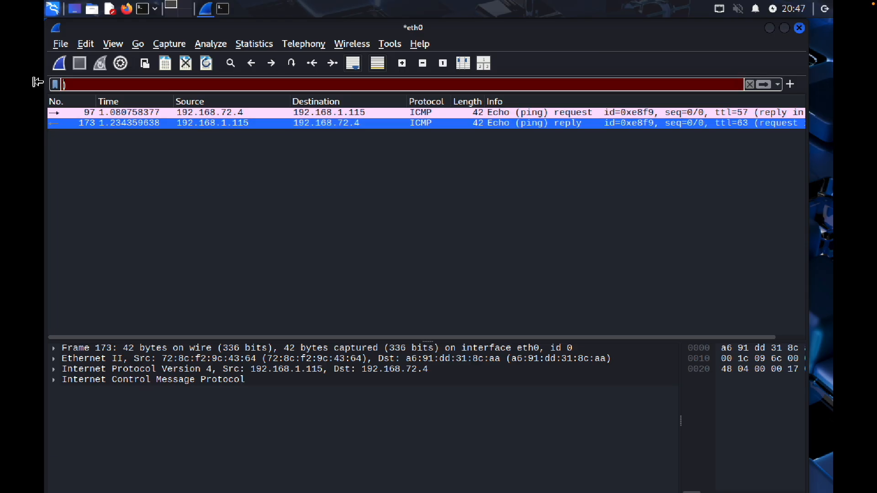
{"action": "key", "text": "BackSpace"}
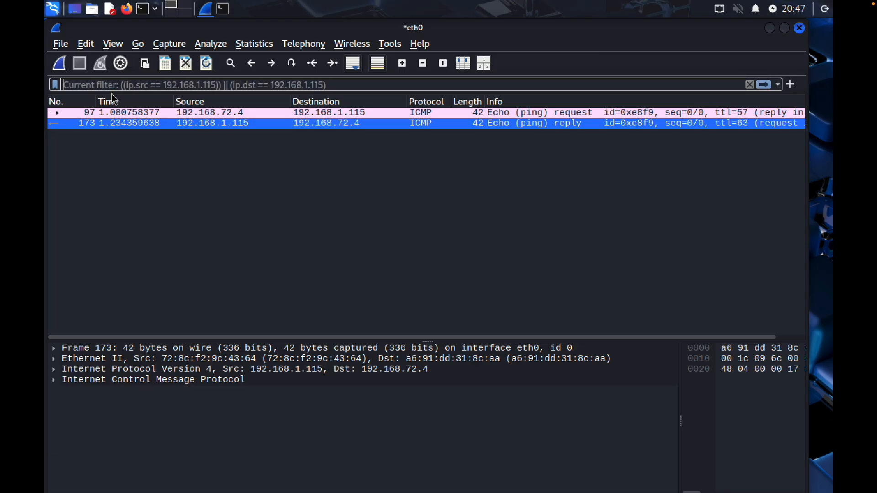
{"action": "key", "text": "Return"}
- Examine the unfiltered capture for the TCP SYN packets sent to port 443 of the scanned addresses
{"action": "scroll", "coordinate": [213, 237], "scroll_direction": "up", "scroll_amount": 20}
{"action": "scroll", "coordinate": [212, 237], "scroll_direction": "down", "scroll_amount": 20}
{"action": "scroll", "coordinate": [213, 238], "scroll_direction": "up", "scroll_amount": 20}
{"action": "scroll", "coordinate": [212, 237], "scroll_direction": "down", "scroll_amount": 20}
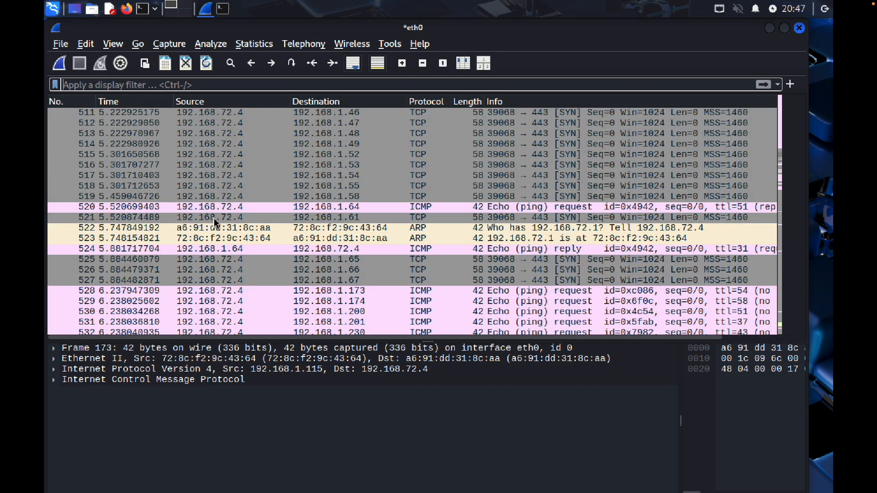
{"action": "left_click", "coordinate": [343, 164]}
{"action": "scroll", "coordinate": [342, 172], "scroll_direction": "up", "scroll_amount": 7}
{"action": "scroll", "coordinate": [343, 172], "scroll_direction": "down", "scroll_amount": 5}
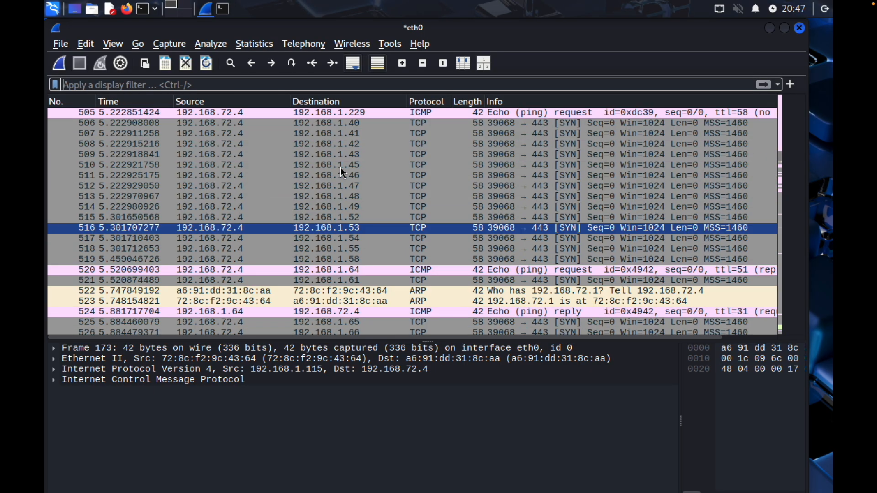
{"action": "left_click_drag", "start_coordinate": [342, 173], "coordinate": [368, 250]}
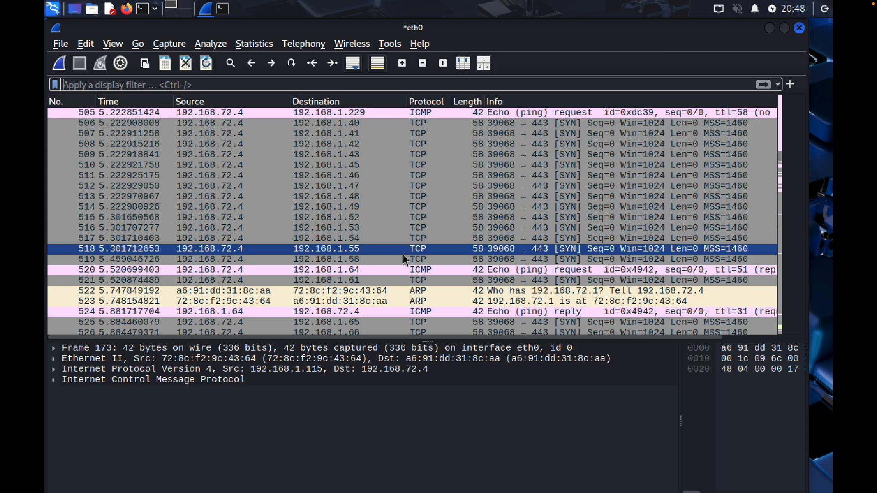
{"action": "scroll", "coordinate": [403, 260], "scroll_direction": "up", "scroll_amount": 6}
{"action": "scroll", "coordinate": [403, 260], "scroll_direction": "down", "scroll_amount": 20}
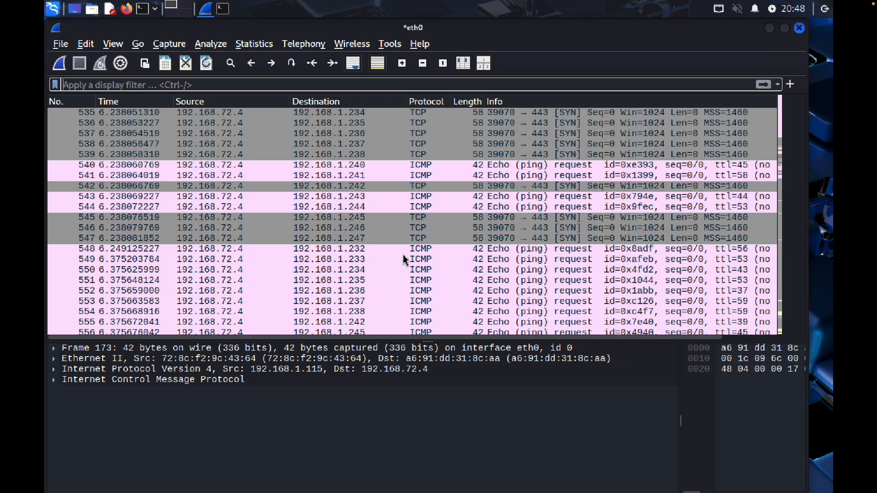
{"action": "scroll", "coordinate": [403, 260], "scroll_direction": "up", "scroll_amount": 7}
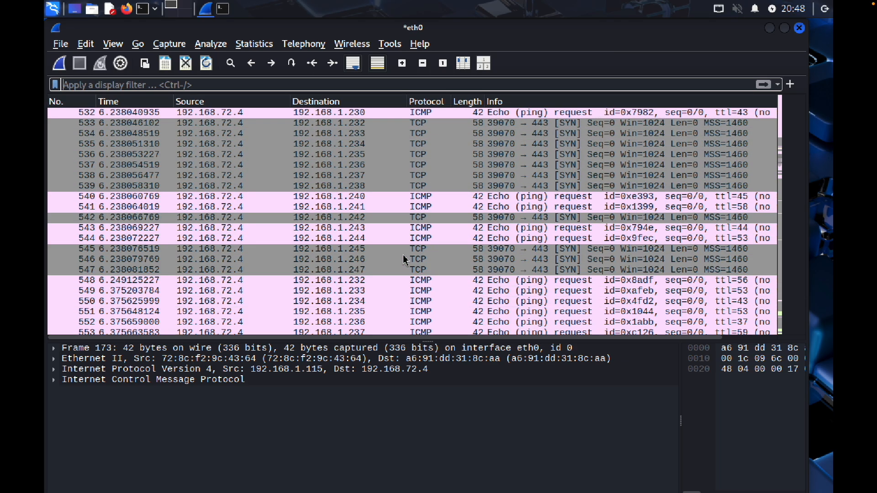
{"action": "scroll", "coordinate": [404, 260], "scroll_direction": "up", "scroll_amount": 5}
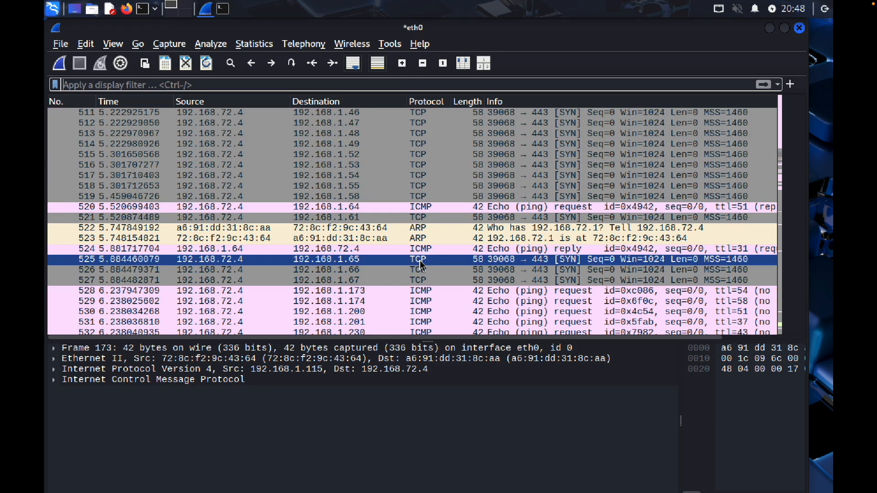
- Apply the TCP protocol of packet 525 as a display filter
{"action": "right_click", "coordinate": [420, 260]}
{"action": "mouse_move", "coordinate": [438, 125]}
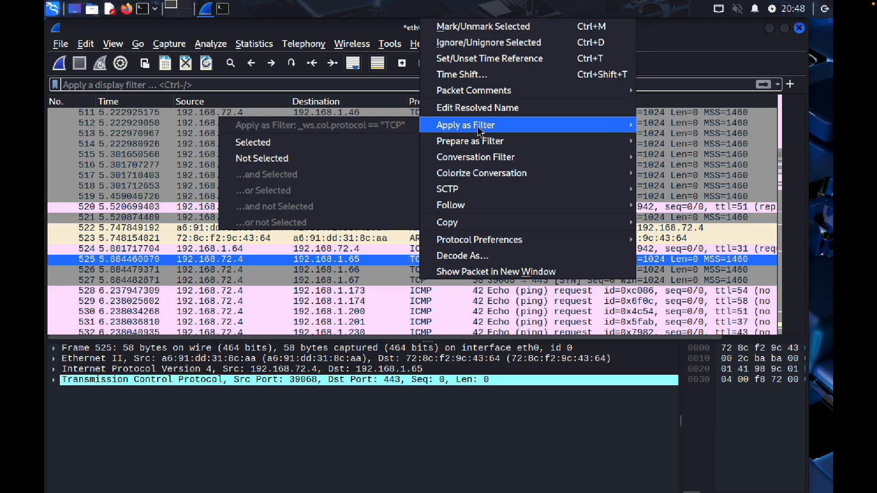
{"action": "left_click", "coordinate": [343, 144]}
- Examine the filtered TCP SYN probes to port 443 and the packet returned by 192.168.1.239
{"action": "scroll", "coordinate": [344, 144], "scroll_direction": "up", "scroll_amount": 10}
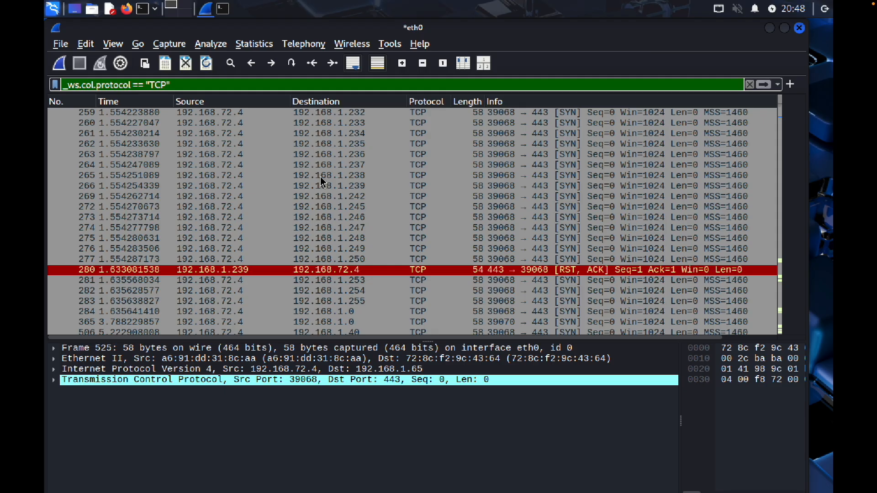
{"action": "left_click", "coordinate": [362, 113]}
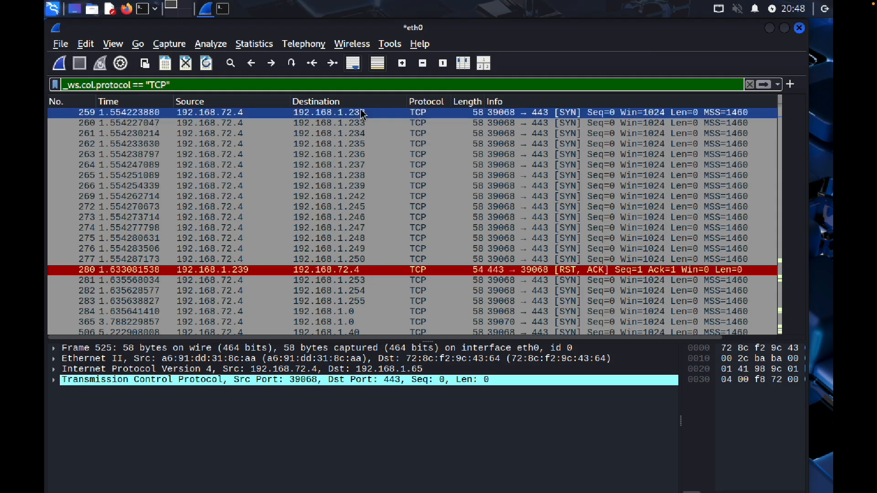
{"action": "scroll", "coordinate": [362, 113], "scroll_direction": "down", "scroll_amount": 2}
{"action": "left_click", "coordinate": [330, 165]}
{"action": "left_click", "coordinate": [328, 206]}
{"action": "scroll", "coordinate": [327, 213], "scroll_direction": "down", "scroll_amount": 1}
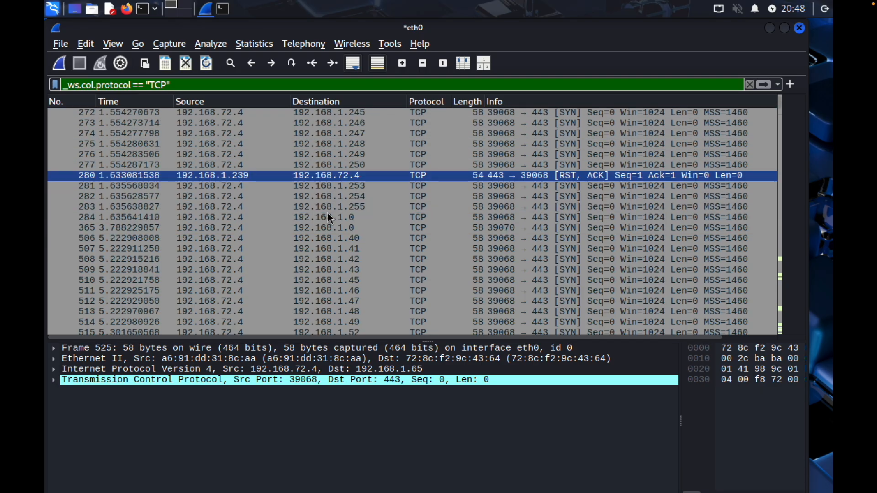
- Compare packet 280 with the nmap scan report and filter the capture by its source address, 192.168.1.239
{"action": "left_click", "coordinate": [366, 175]}
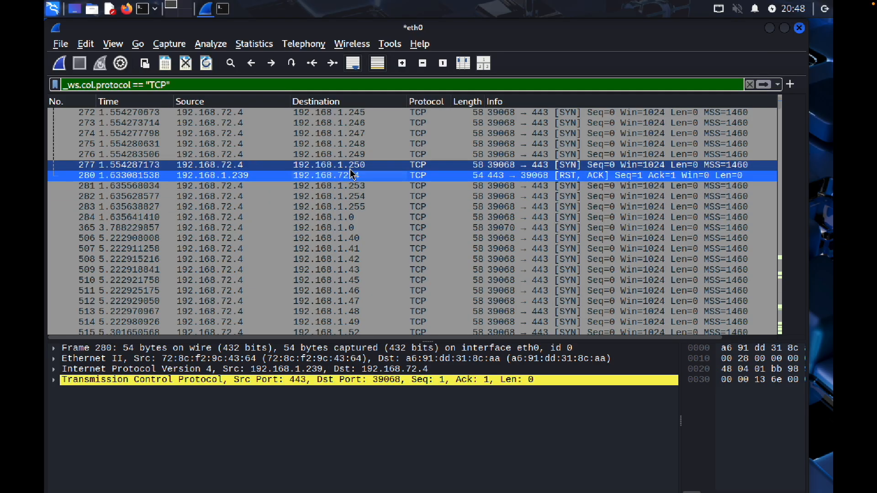
{"action": "left_click", "coordinate": [223, 9]}
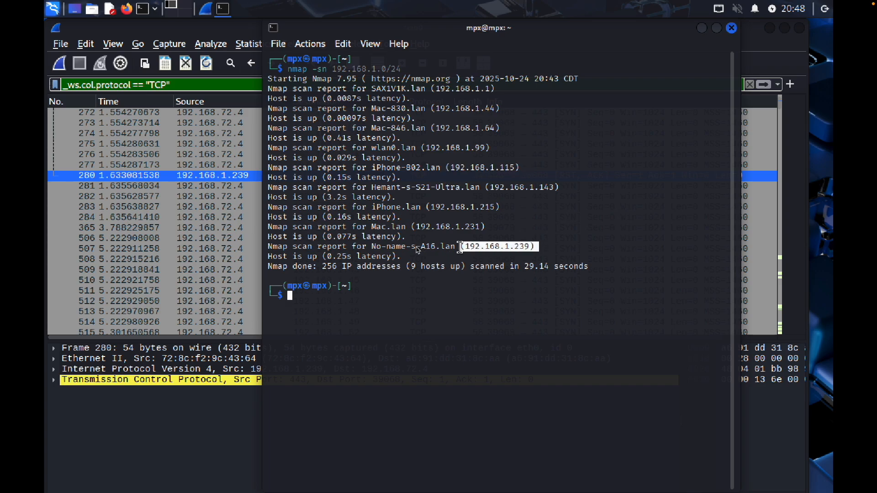
{"action": "left_click", "coordinate": [199, 175]}
{"action": "right_click", "coordinate": [200, 174]}
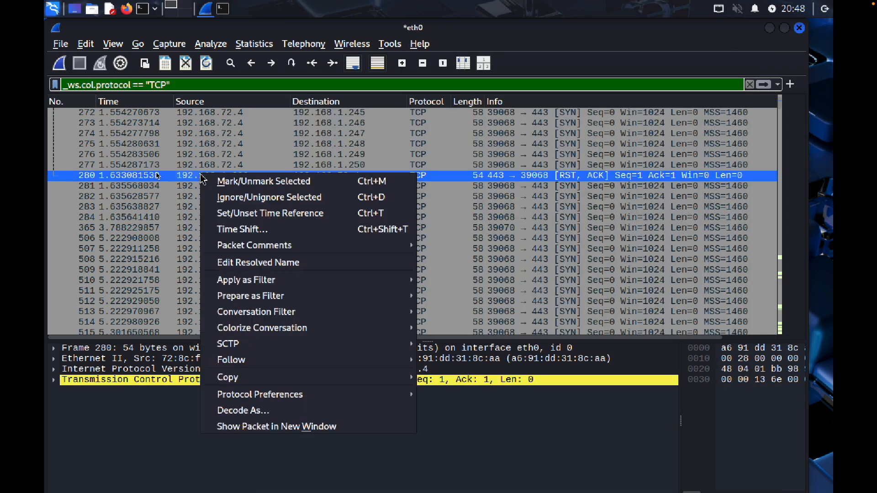
{"action": "mouse_move", "coordinate": [276, 280]}
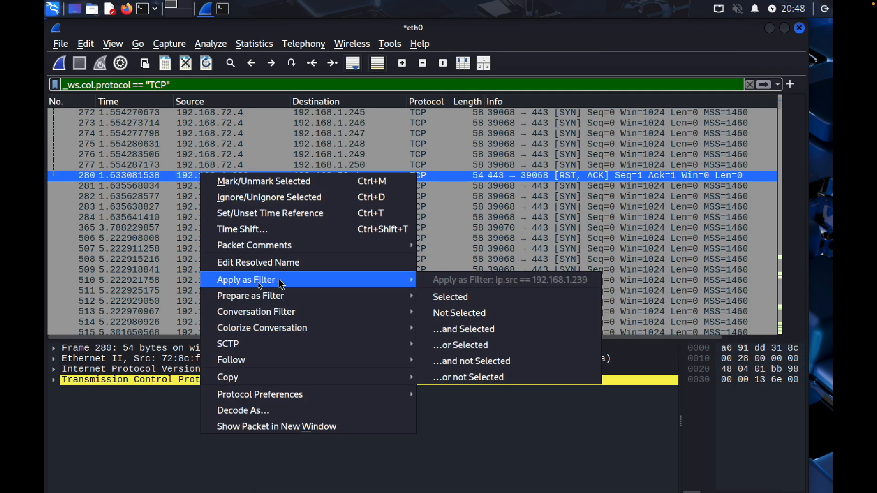
{"action": "left_click", "coordinate": [447, 298]}
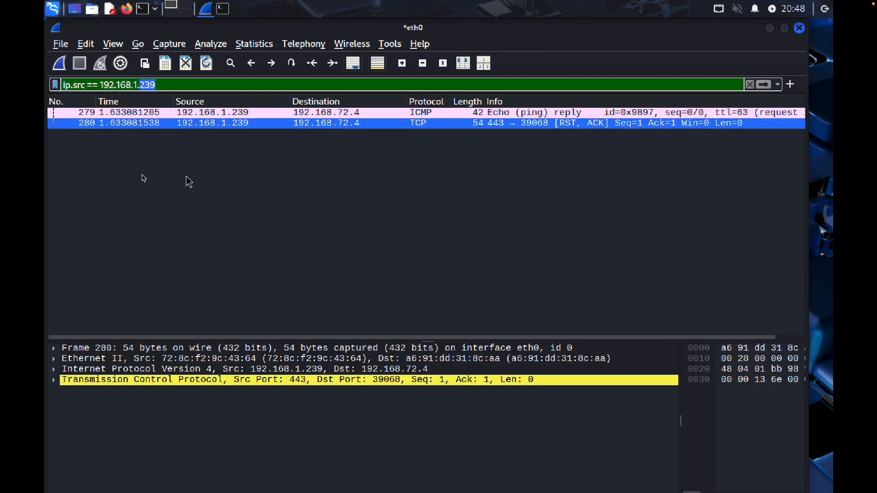
{"action": "key", "text": "Return"}
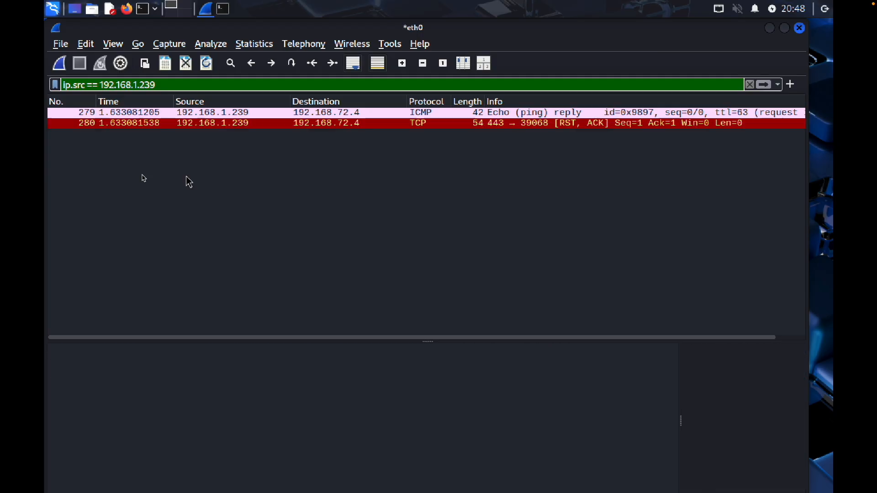
- Extend the source filter with an OR condition for packet 280's TCP protocol
{"action": "right_click", "coordinate": [419, 125]}
{"action": "mouse_move", "coordinate": [473, 238]}
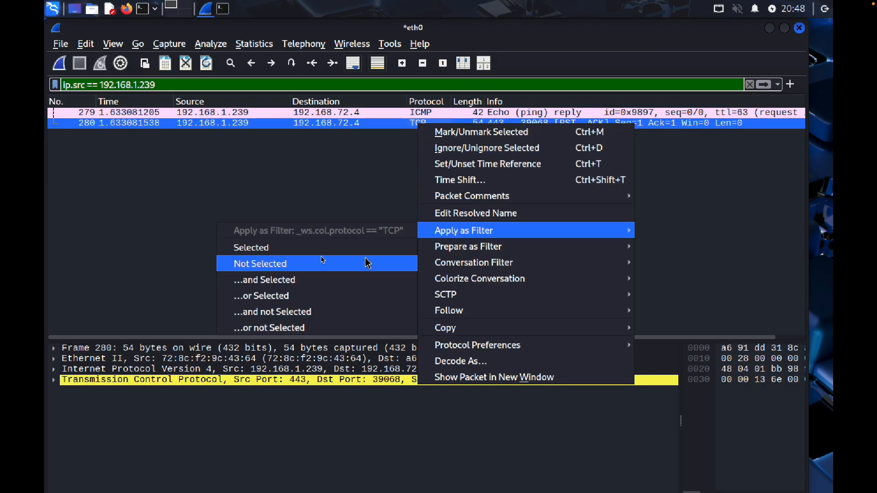
{"action": "left_click", "coordinate": [333, 294]}
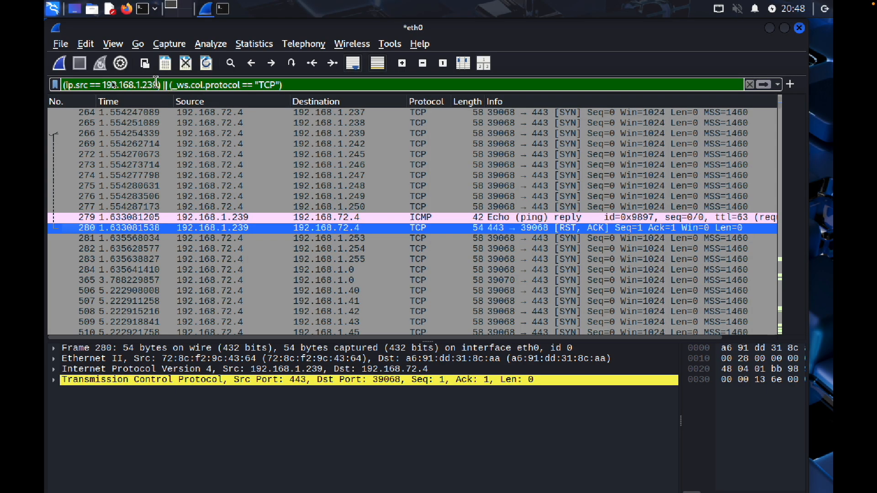
- Change the source address in the combined display filter to 192.168.1.115 and apply it
{"action": "key", "text": "BackSpace"}
{"action": "key", "text": "BackSpace"}
{"action": "key", "text": "BackSpace"}
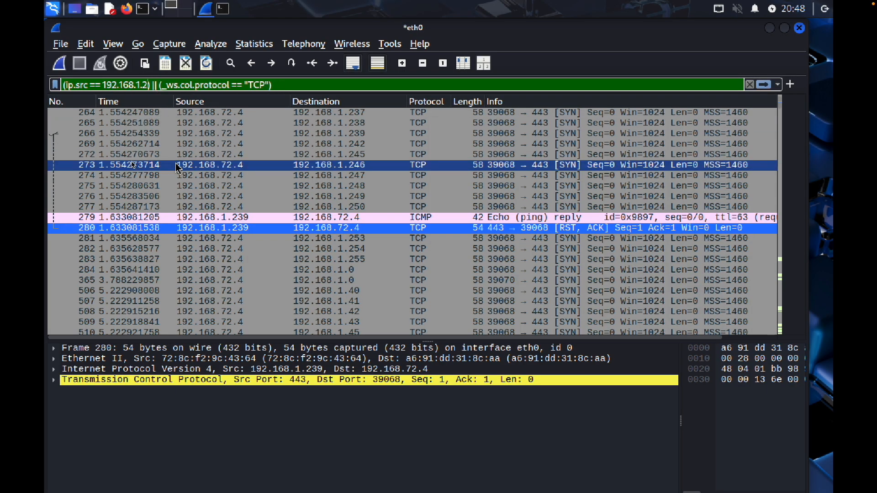
{"action": "type", "text": "115"}
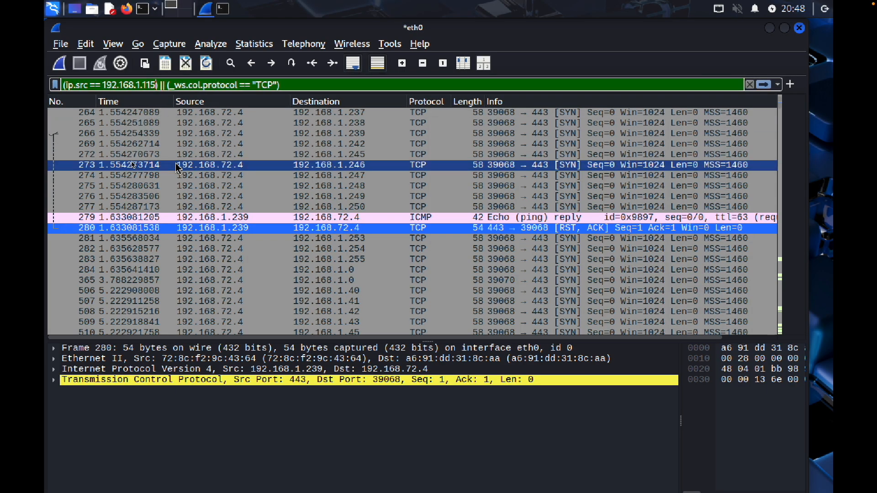
{"action": "key", "text": "Return"}
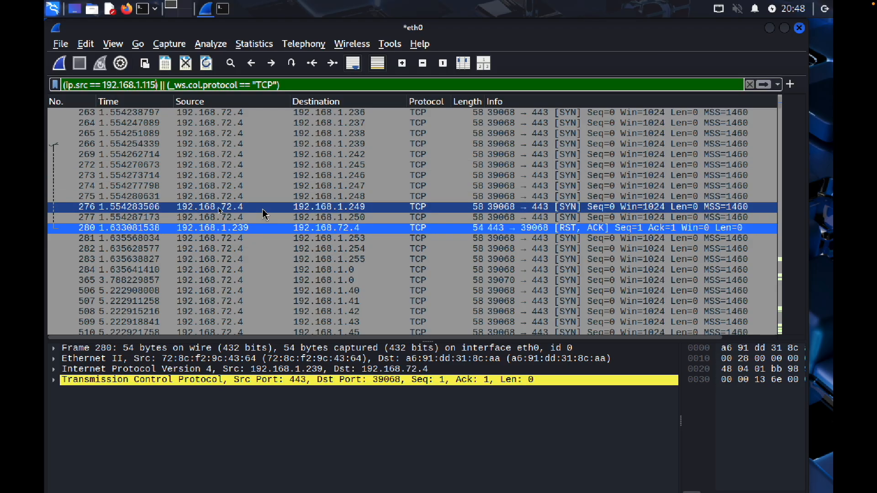
- Replace the OR operator in the display filter with && to require both source 192.168.1.115 and TCP
{"action": "scroll", "coordinate": [264, 214], "scroll_direction": "up", "scroll_amount": 2}
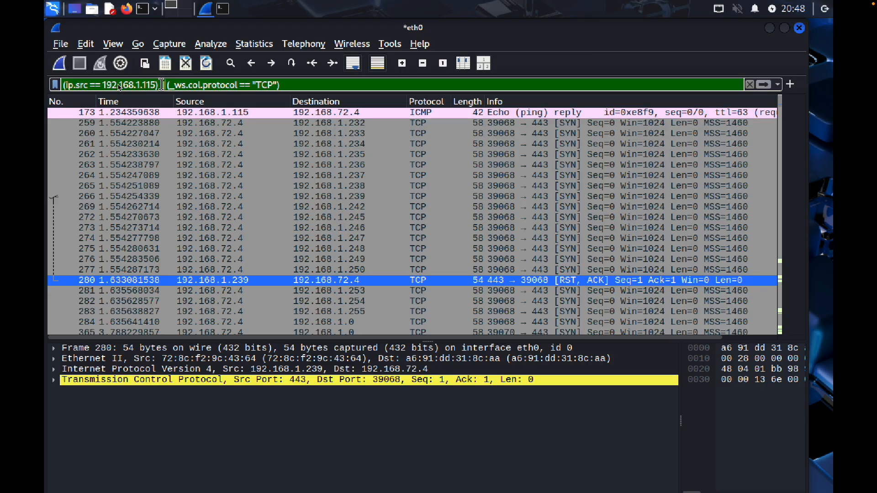
{"action": "key", "text": "Delete"}
{"action": "type", "text": "&& ("}
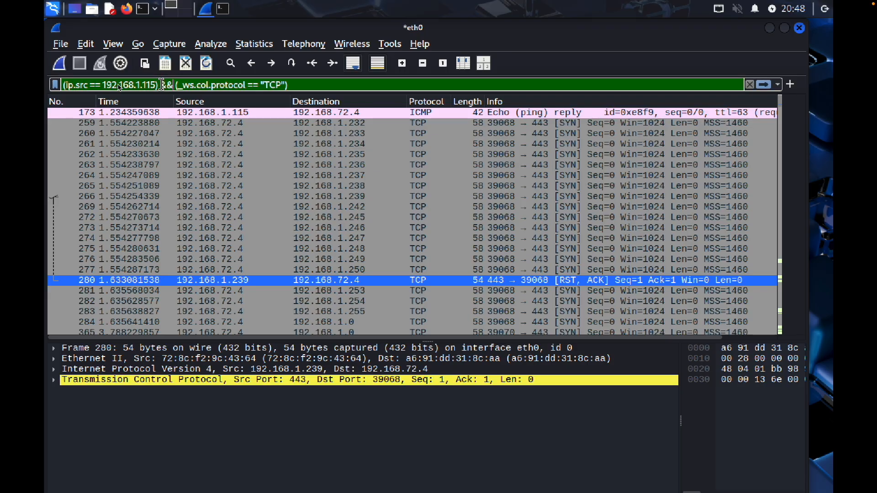
{"action": "key", "text": "Return"}
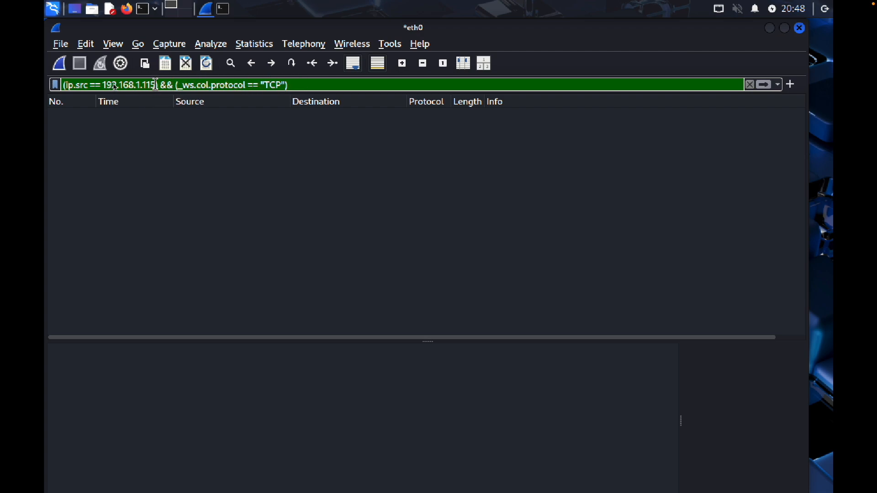
- Clear the combined source and TCP display filter to list every captured packet
{"action": "left_click_drag", "start_coordinate": [351, 82], "coordinate": [19, 86]}
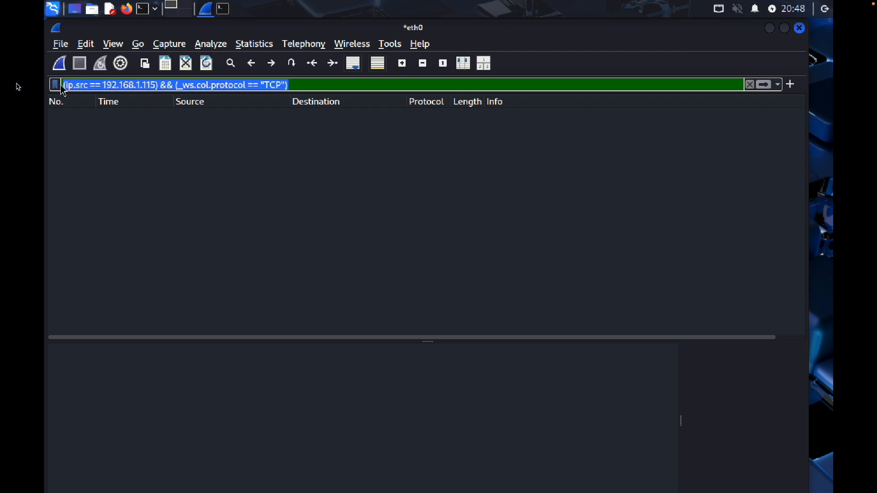
{"action": "key", "text": "BackSpace"}
{"action": "key", "text": "Return"}
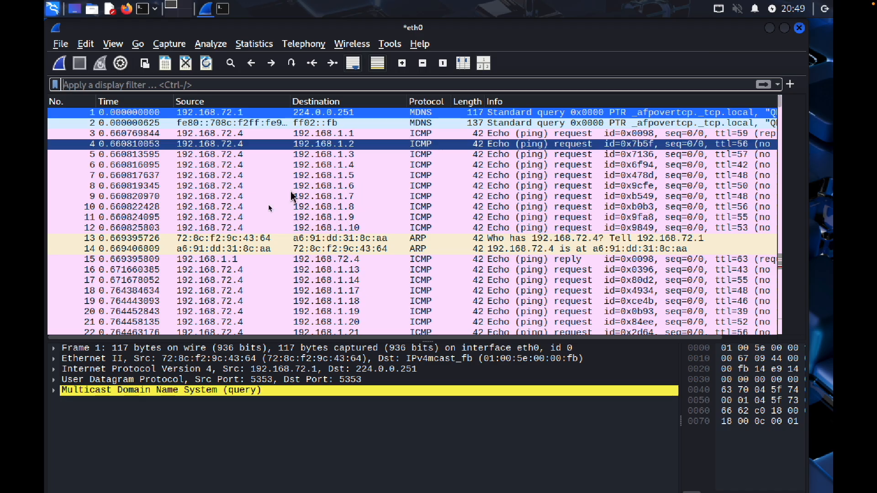
- Examine the unfiltered capture around packets 520 to 541 for the mix of ICMP, ARP and TCP SYN probes
{"action": "scroll", "coordinate": [392, 261], "scroll_direction": "down", "scroll_amount": 20}
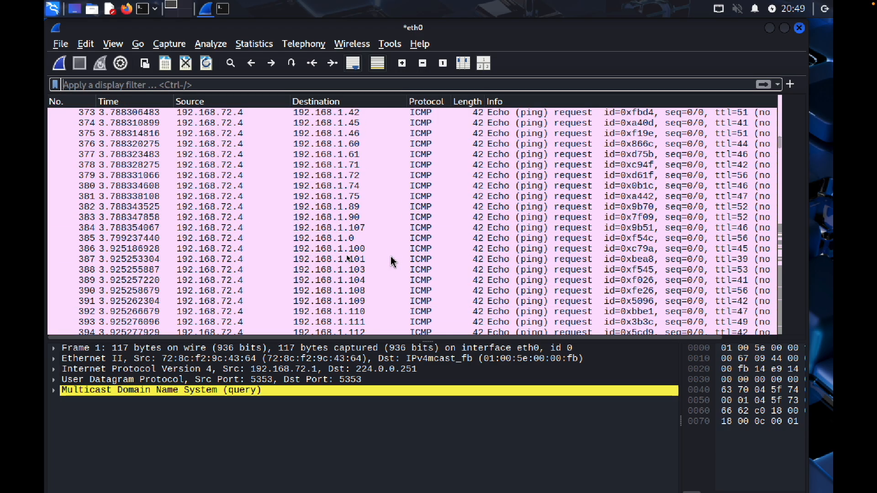
{"action": "scroll", "coordinate": [392, 262], "scroll_direction": "up", "scroll_amount": 8}
{"action": "scroll", "coordinate": [391, 261], "scroll_direction": "down", "scroll_amount": 20}
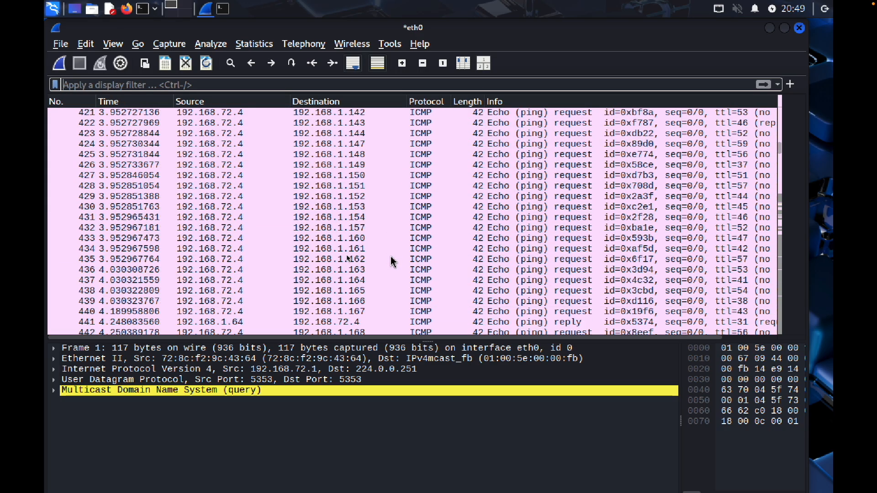
{"action": "scroll", "coordinate": [392, 262], "scroll_direction": "down", "scroll_amount": 12}
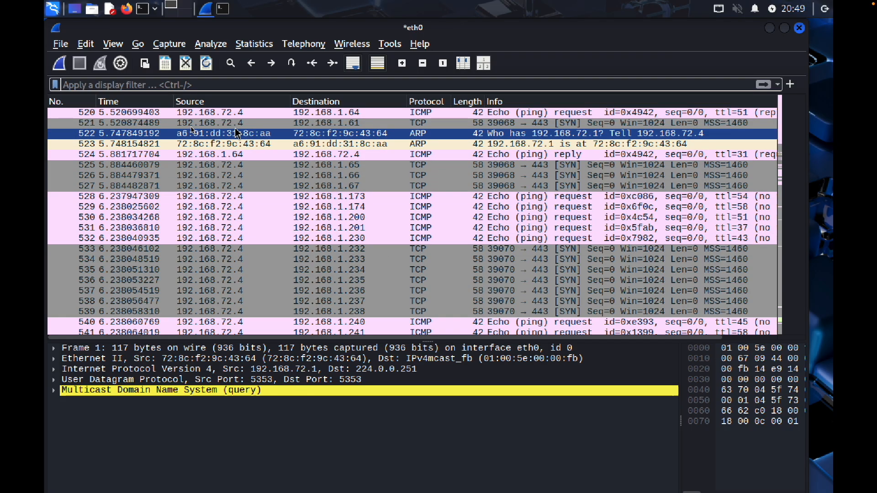
{"action": "left_click", "coordinate": [173, 114]}
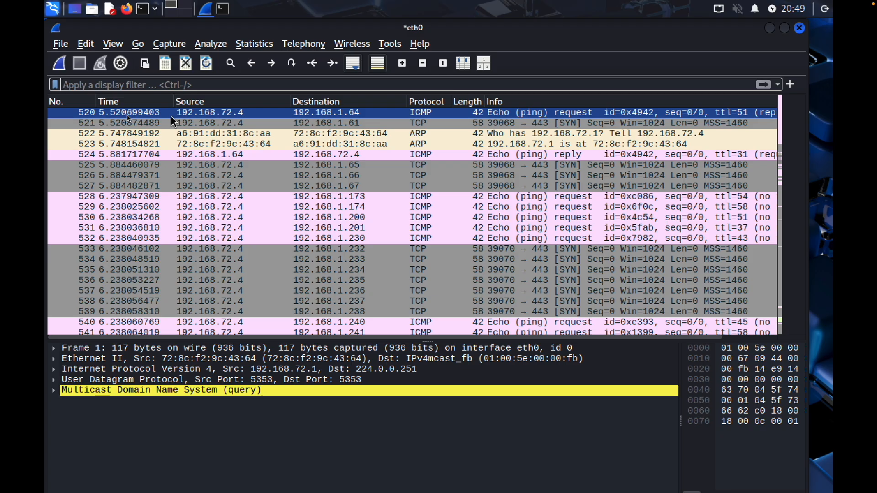
{"action": "left_click_drag", "start_coordinate": [256, 155], "coordinate": [331, 190]}
{"action": "scroll", "coordinate": [330, 191], "scroll_direction": "down", "scroll_amount": 3}
{"action": "scroll", "coordinate": [331, 191], "scroll_direction": "up", "scroll_amount": 20}
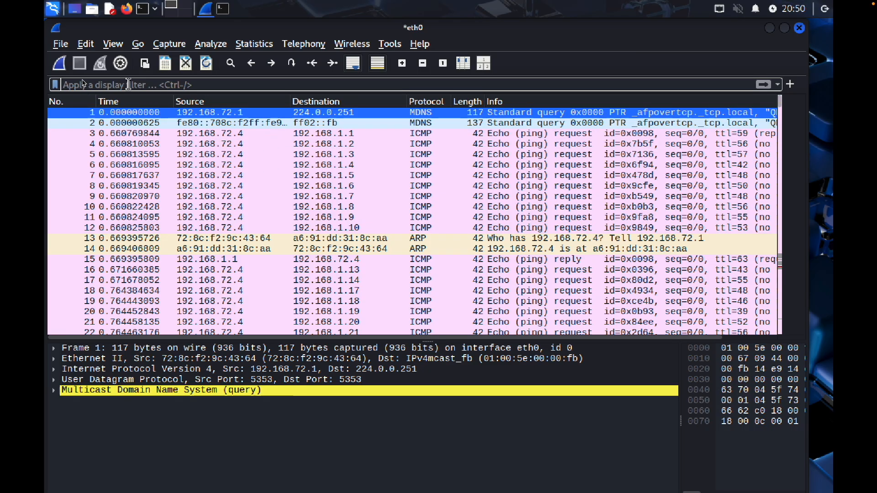
- Quit Wireshark, saving the captured packets as newtest in pcapng format in the home folder
{"action": "left_click", "coordinate": [800, 27]}
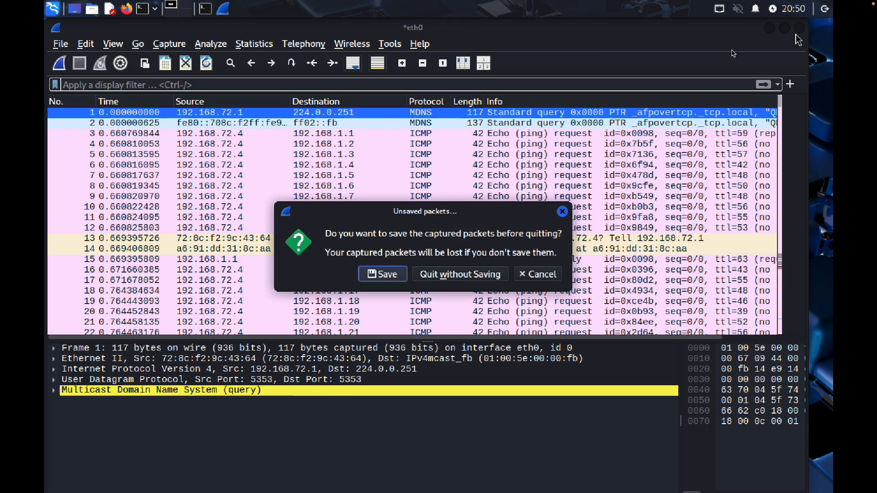
{"action": "left_click", "coordinate": [388, 275]}
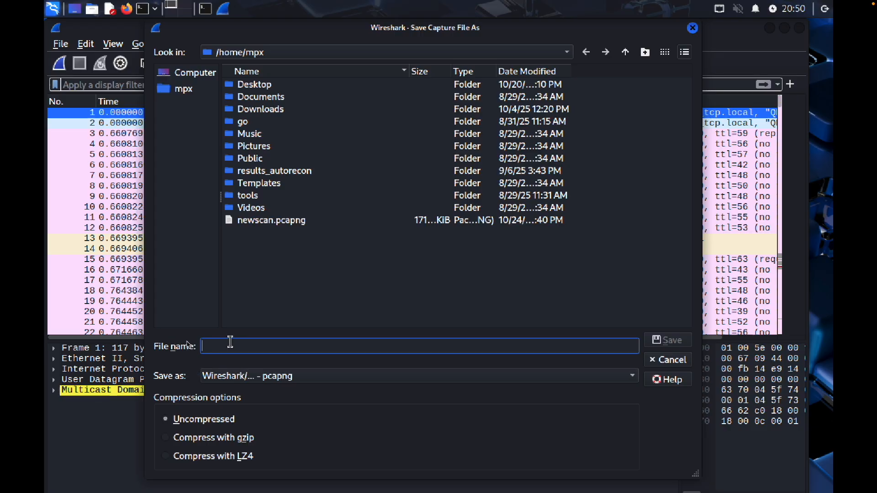
{"action": "type", "text": "newtest"}
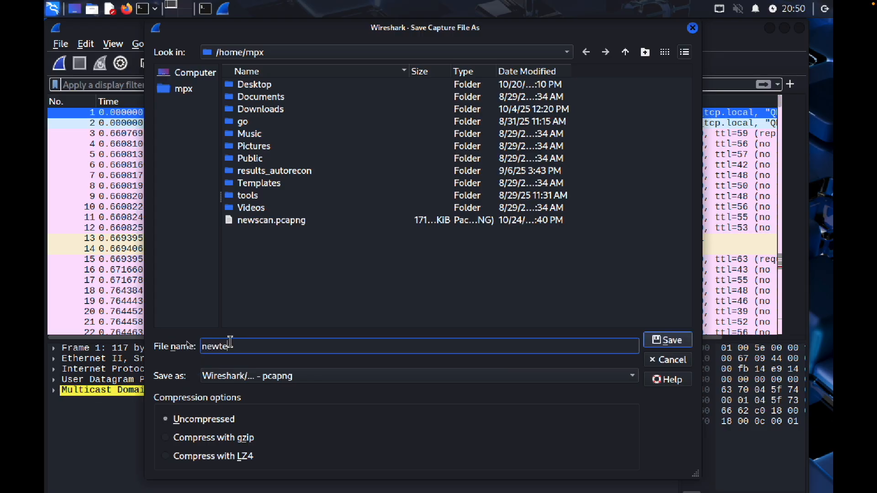
{"action": "left_click", "coordinate": [661, 345]}
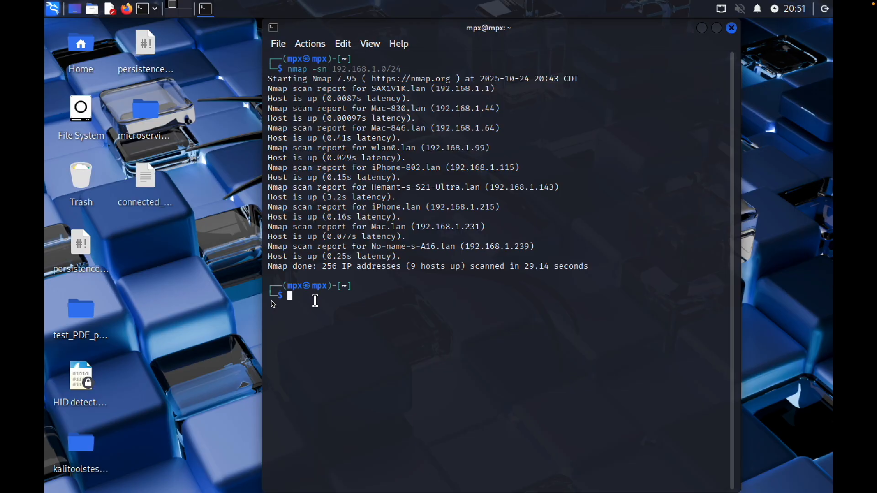
- Run export SSLKEYLOGFILE="$HOME/sslkey.log" in the terminal to set the TLS key log path
{"action": "type", "text": "ex"}
{"action": "key", "text": "Right"}
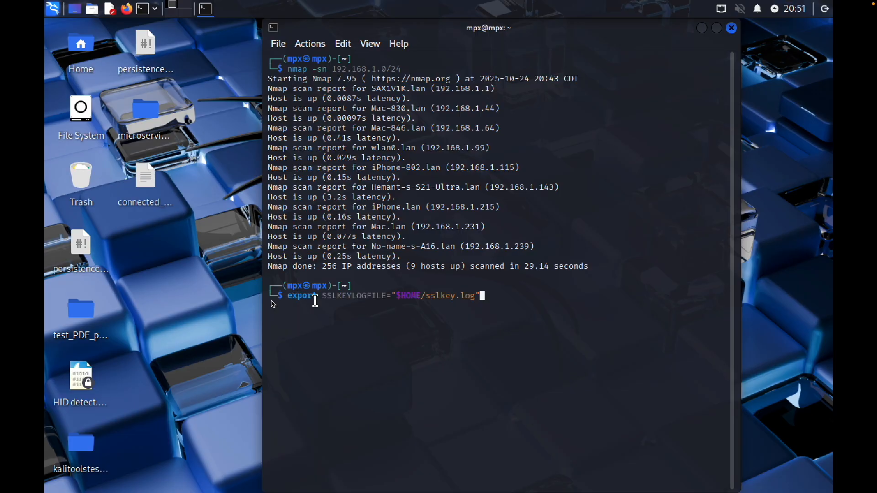
{"action": "key", "text": "Left"}
{"action": "key", "text": "Left"}
{"action": "key", "text": "Left"}
{"action": "key", "text": "Left"}
{"action": "key", "text": "Left"}
{"action": "key", "text": "Right"}
{"action": "key", "text": "Right"}
{"action": "key", "text": "Right"}
{"action": "key", "text": "Right"}
{"action": "key", "text": "Right"}
{"action": "key", "text": "Return"}
- List the home folder's files and create the key log file with touch "$SSLKEYLOGFILE"
{"action": "type", "text": "ls"}
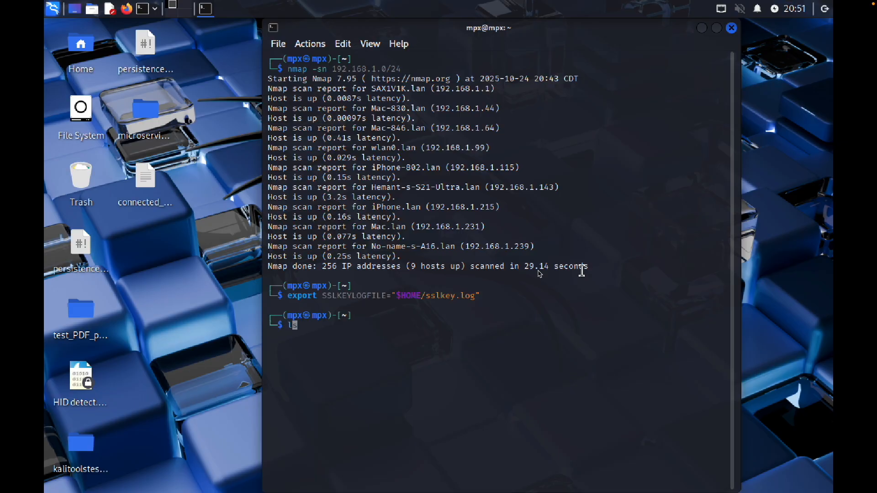
{"action": "key", "text": "Return"}
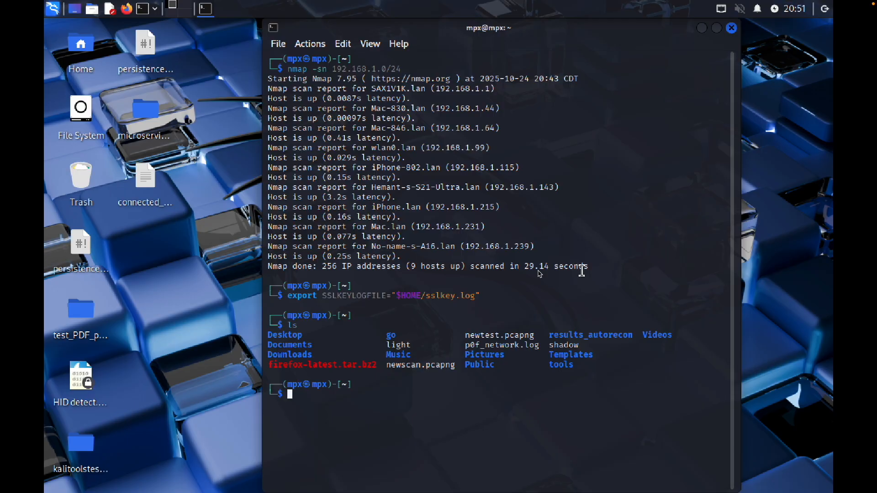
{"action": "type", "text": "touch \"$SSLKEYLOGFILE"}
{"action": "key", "text": "Right"}
{"action": "key", "text": "Return"}
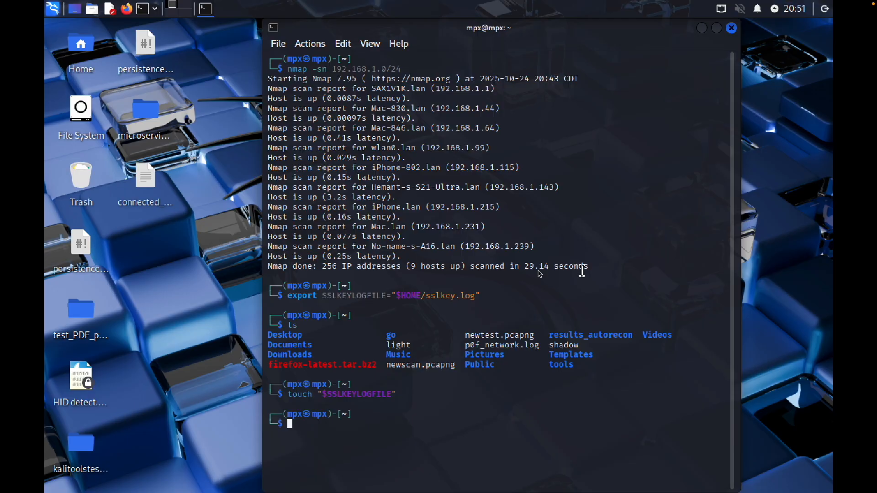
- List the home folder again and highlight sslkey.log in the output
{"action": "type", "text": "ls"}
{"action": "key", "text": "Return"}
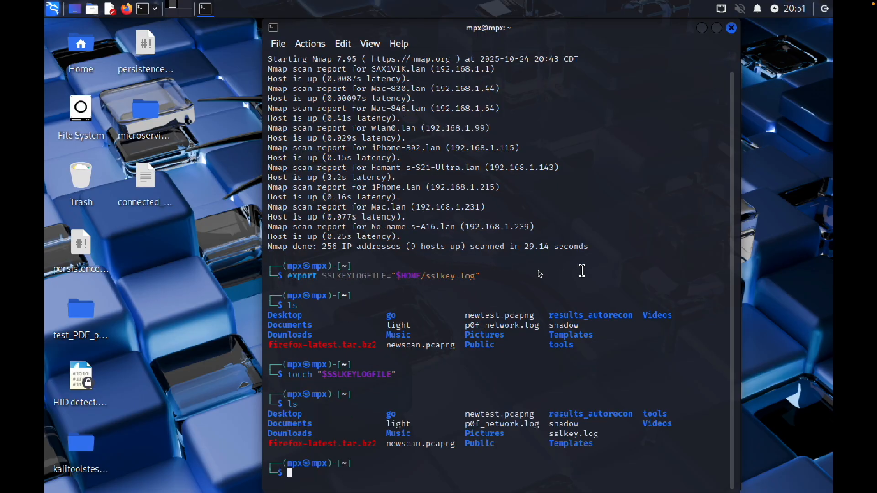
{"action": "left_click_drag", "start_coordinate": [603, 434], "coordinate": [548, 436]}
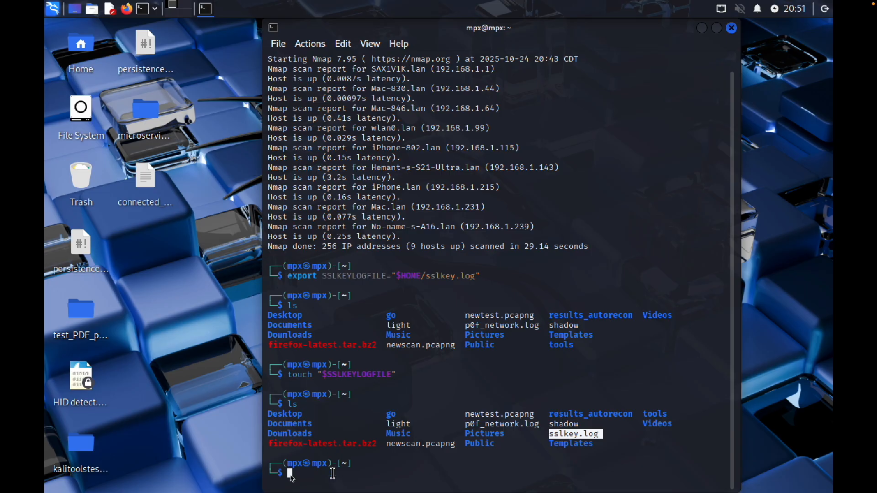
- Launch Wireshark, start a live capture on eth0 and switch back to the terminal
{"action": "left_click", "coordinate": [63, 10]}
{"action": "mouse_move", "coordinate": [127, 72]}
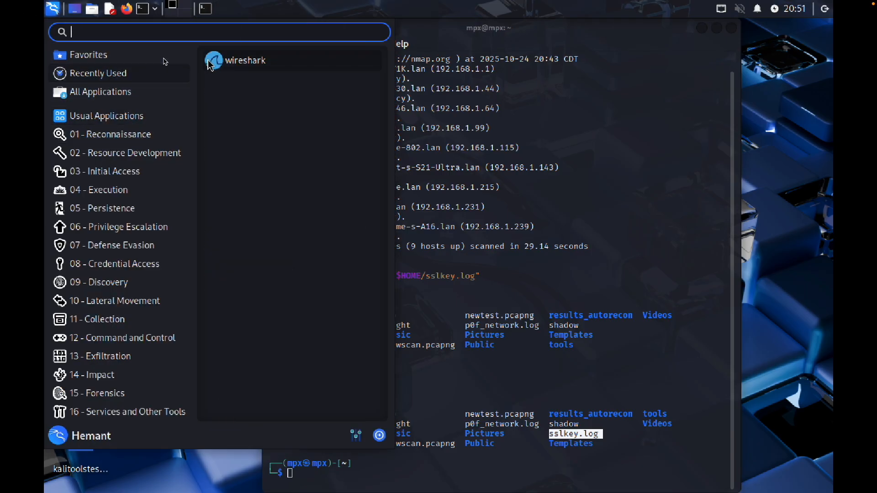
{"action": "left_click", "coordinate": [235, 60]}
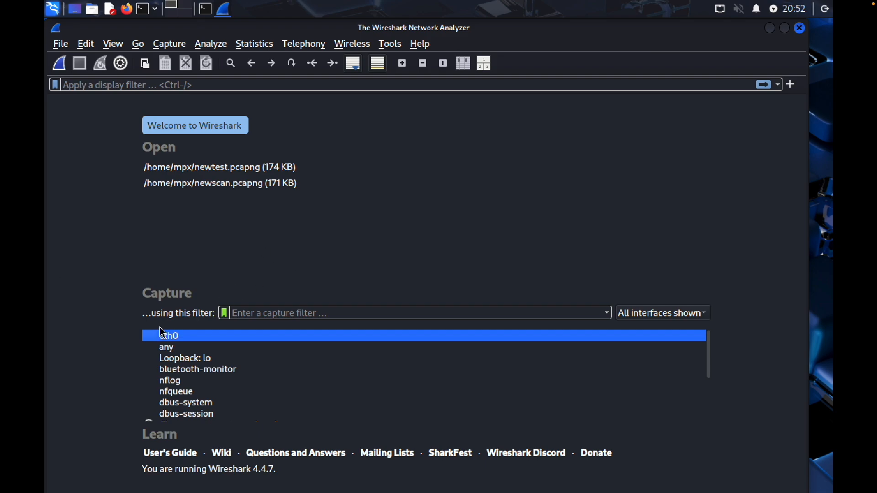
{"action": "left_click", "coordinate": [60, 65]}
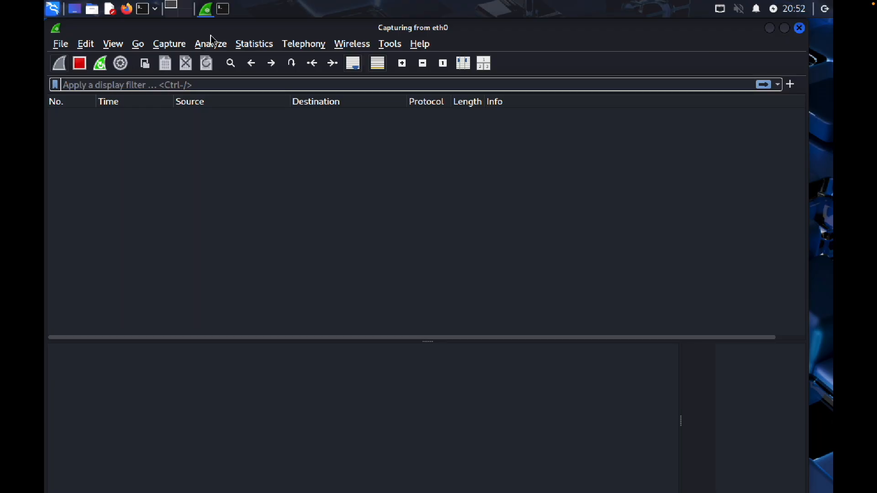
{"action": "left_click", "coordinate": [220, 13]}
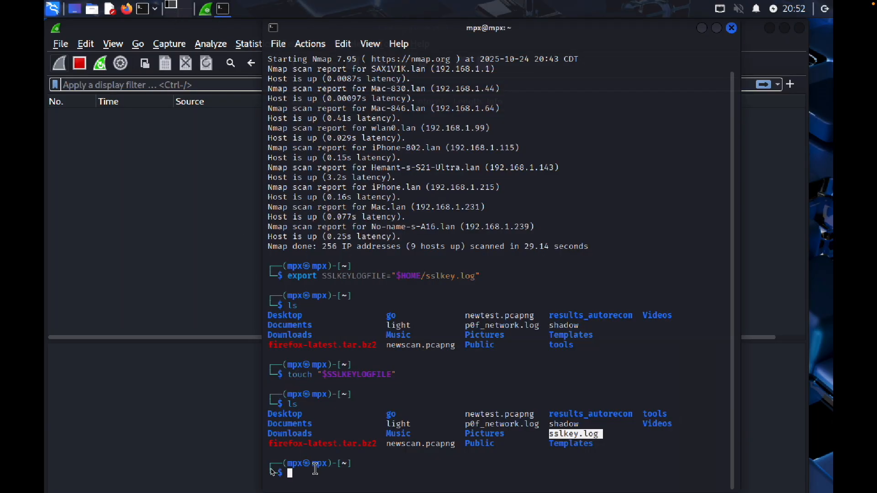
- Launch Chromium from the terminal and load goal.com to generate traffic for the running capture
{"action": "type", "text": "chromium"}
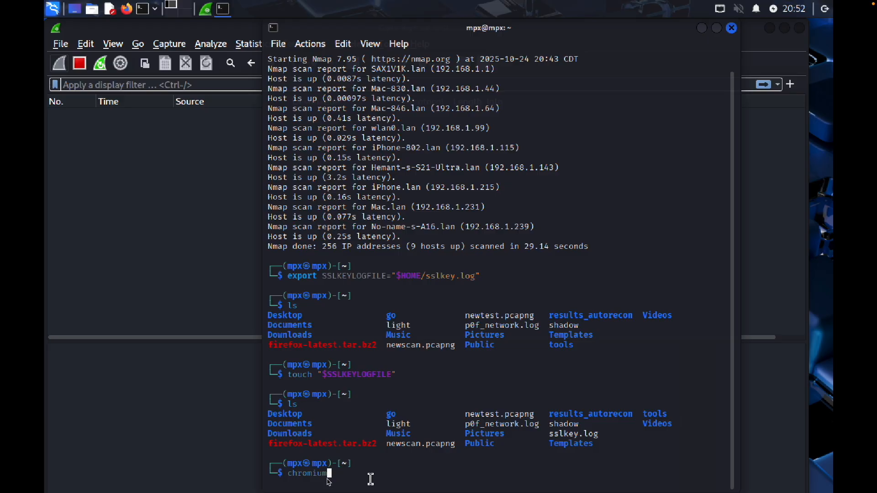
{"action": "key", "text": "Return"}
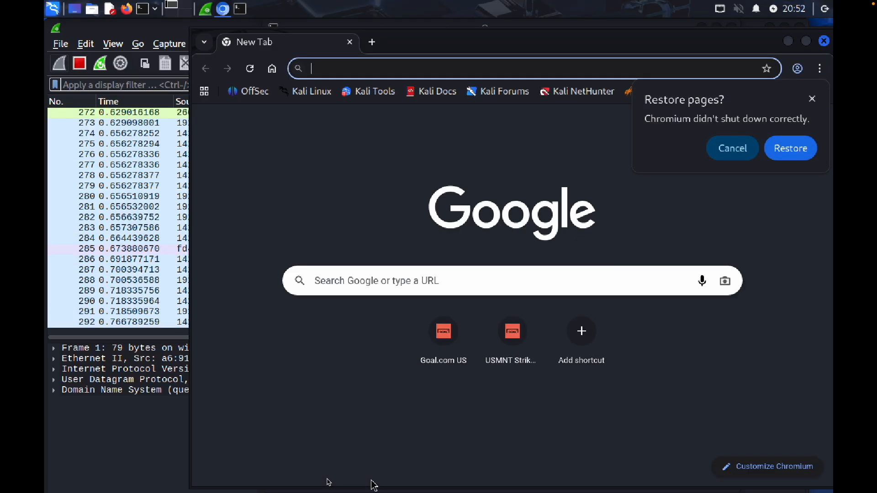
{"action": "type", "text": "goal.com"}
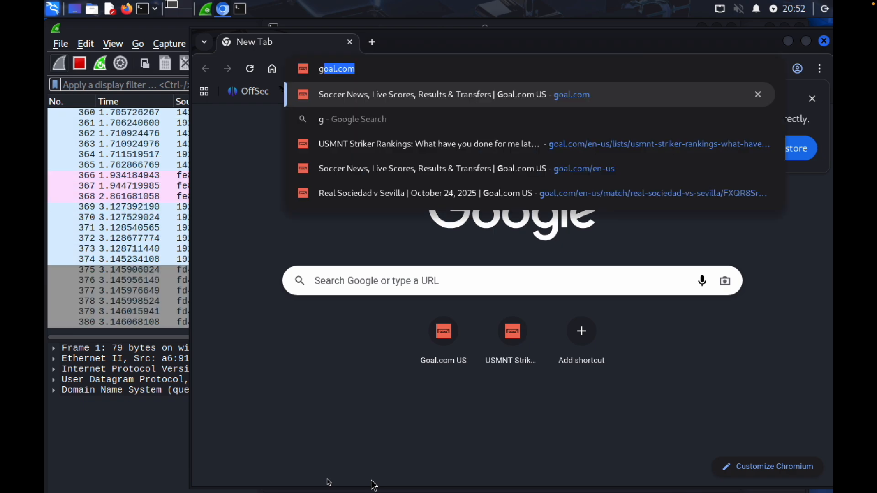
{"action": "key", "text": "Return"}
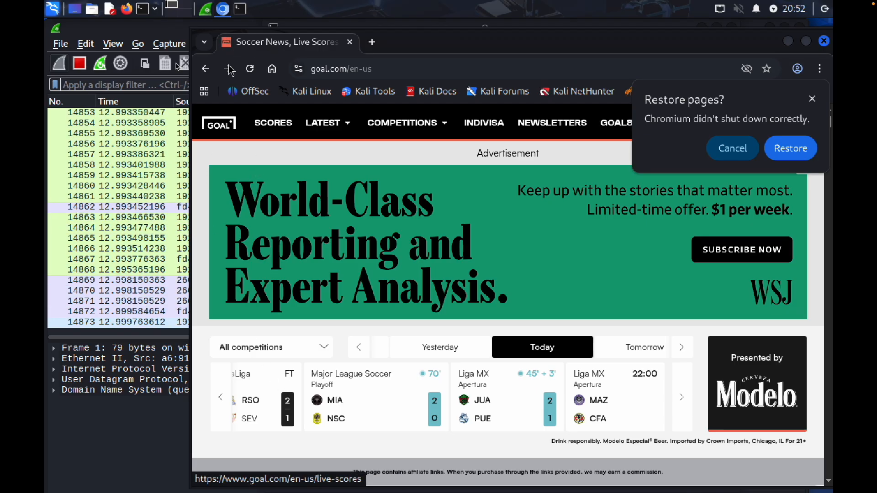
- Stop the live eth0 capture in Wireshark and close the Chromium browser
{"action": "left_click", "coordinate": [80, 65]}
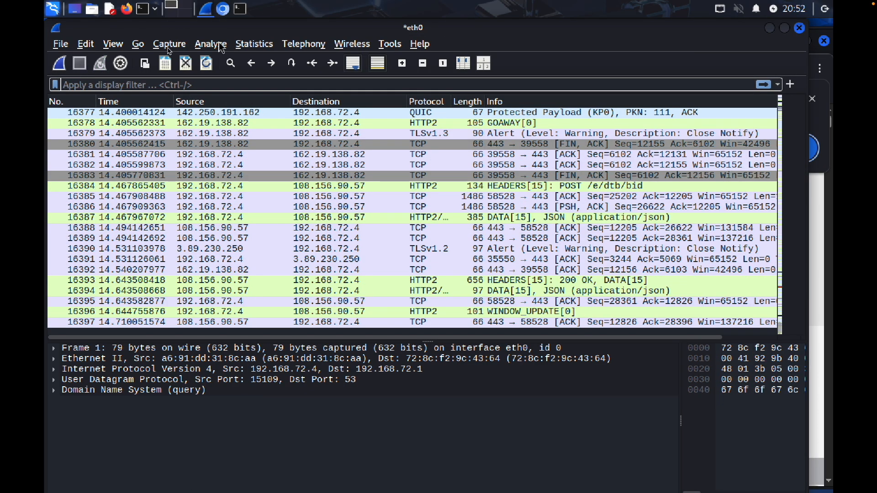
{"action": "left_click", "coordinate": [222, 11]}
{"action": "left_click", "coordinate": [350, 42]}
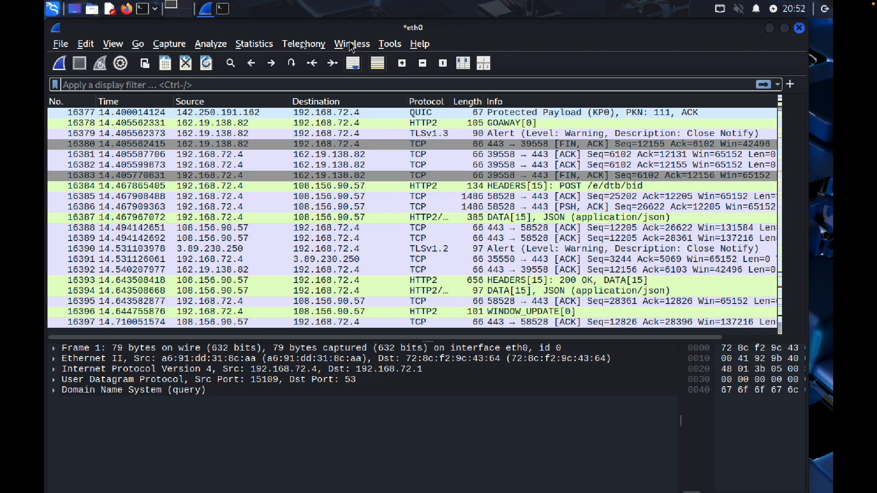
- Return to the beginning of the capture and inspect the first ARP request and its reply, packets 4 and 5
{"action": "scroll", "coordinate": [254, 195], "scroll_direction": "up", "scroll_amount": 15}
{"action": "scroll", "coordinate": [255, 195], "scroll_direction": "up", "scroll_amount": 20}
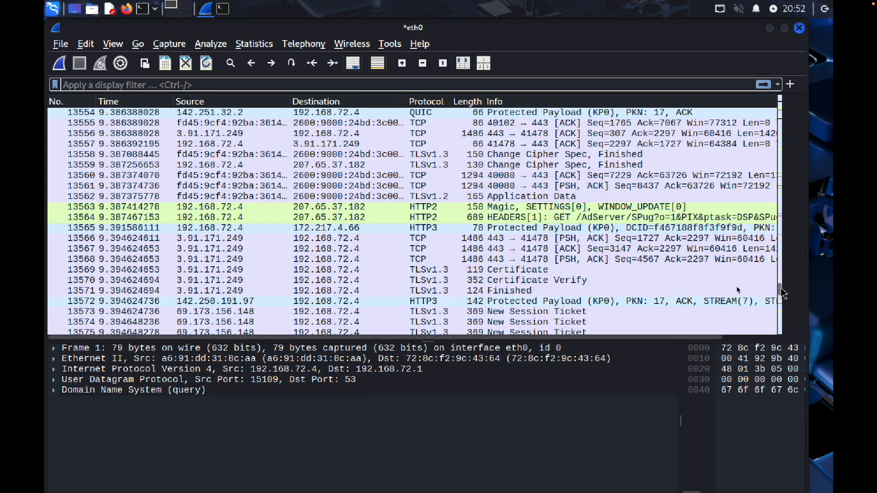
{"action": "left_click_drag", "start_coordinate": [780, 289], "coordinate": [779, 102]}
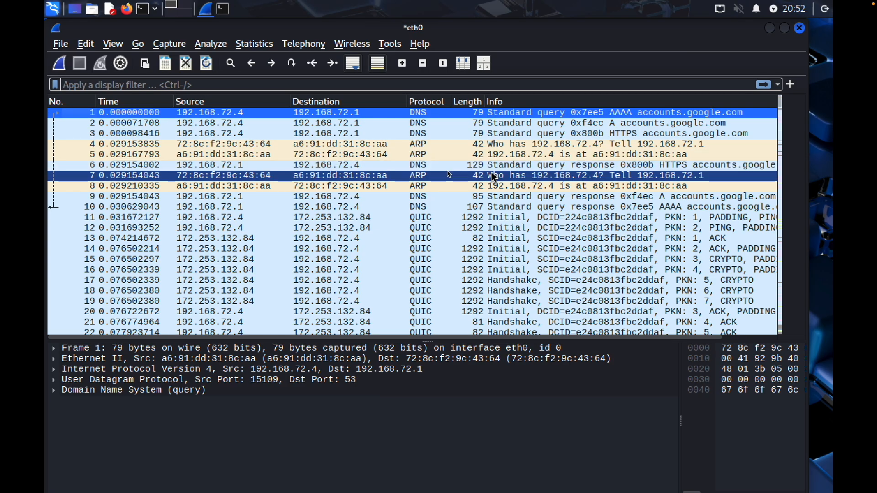
{"action": "left_click", "coordinate": [428, 145]}
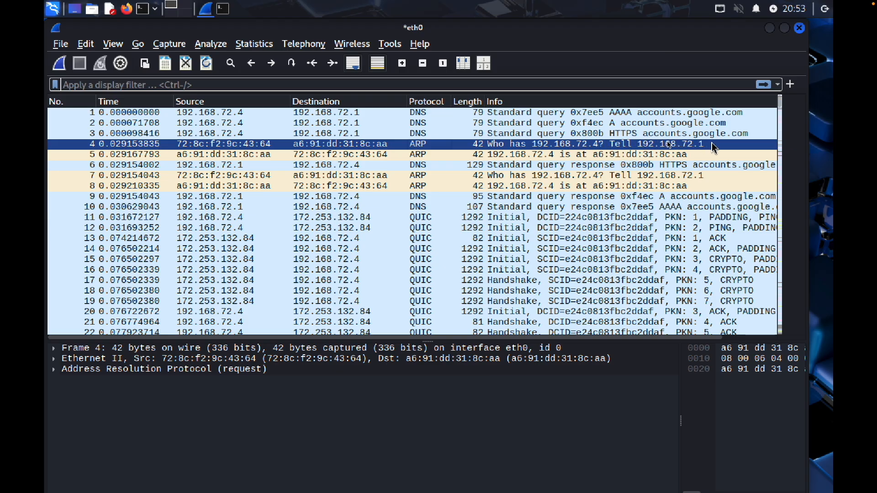
{"action": "scroll", "coordinate": [712, 142], "scroll_direction": "down", "scroll_amount": 1}
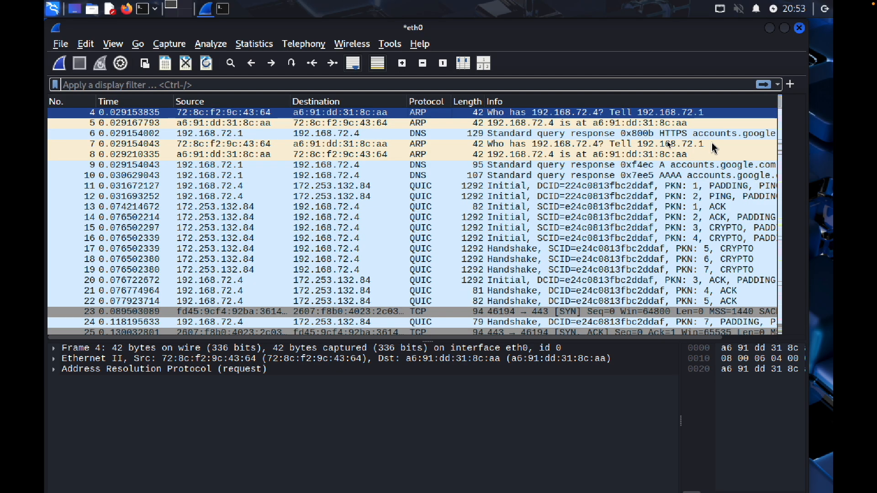
{"action": "left_click", "coordinate": [520, 124]}
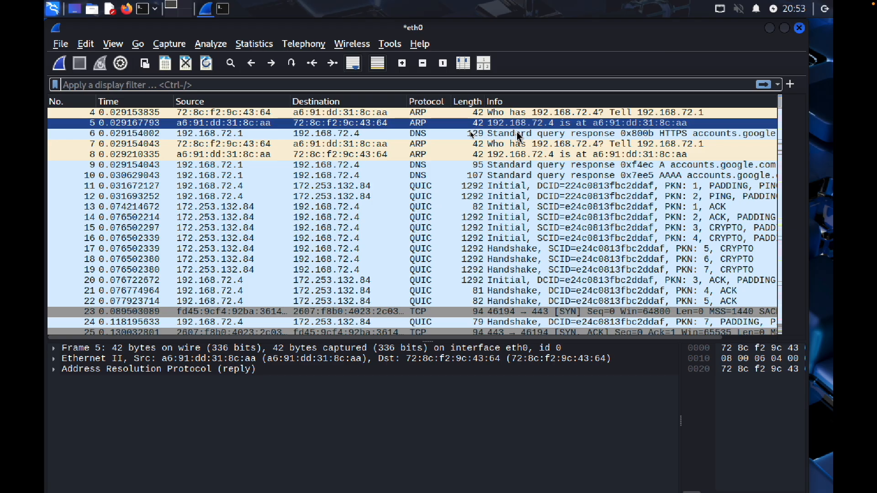
- Locate and select the first TLSv1.3 Client Hello packet, addressed to accounts.google.com
{"action": "scroll", "coordinate": [452, 161], "scroll_direction": "down", "scroll_amount": 1}
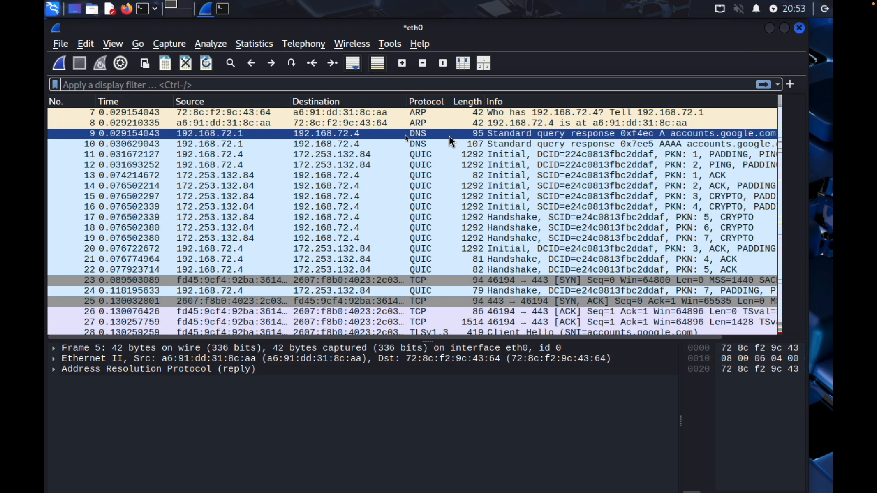
{"action": "scroll", "coordinate": [445, 155], "scroll_direction": "down", "scroll_amount": 1}
{"action": "scroll", "coordinate": [444, 152], "scroll_direction": "down", "scroll_amount": 4}
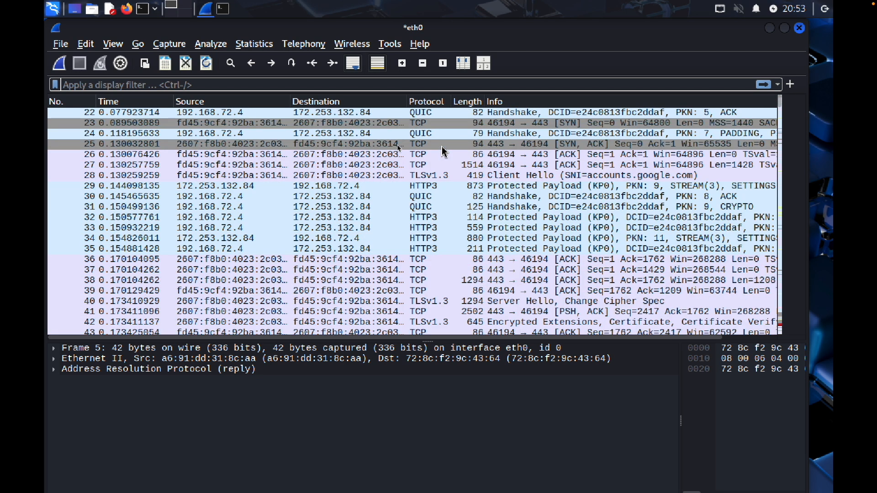
{"action": "left_click_drag", "start_coordinate": [446, 124], "coordinate": [445, 177]}
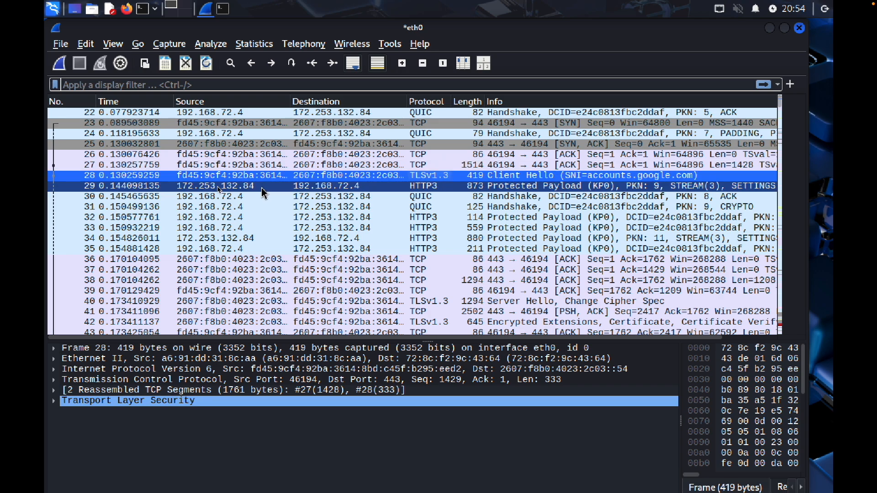
- Expand the Client Hello packet's Transport Layer Security details down to the Handshake Protocol fields and look through them
{"action": "left_click", "coordinate": [139, 391]}
{"action": "left_click", "coordinate": [114, 401]}
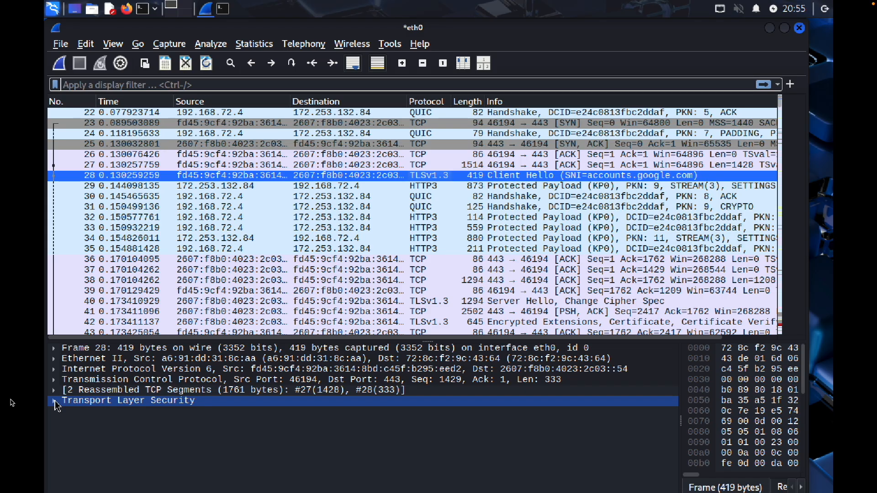
{"action": "key", "text": "Up"}
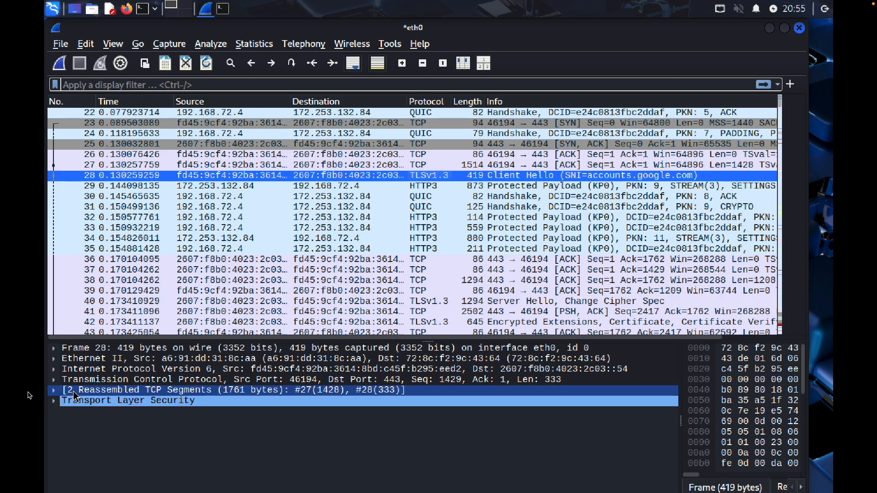
{"action": "double_click", "coordinate": [75, 397]}
{"action": "double_click", "coordinate": [75, 411]}
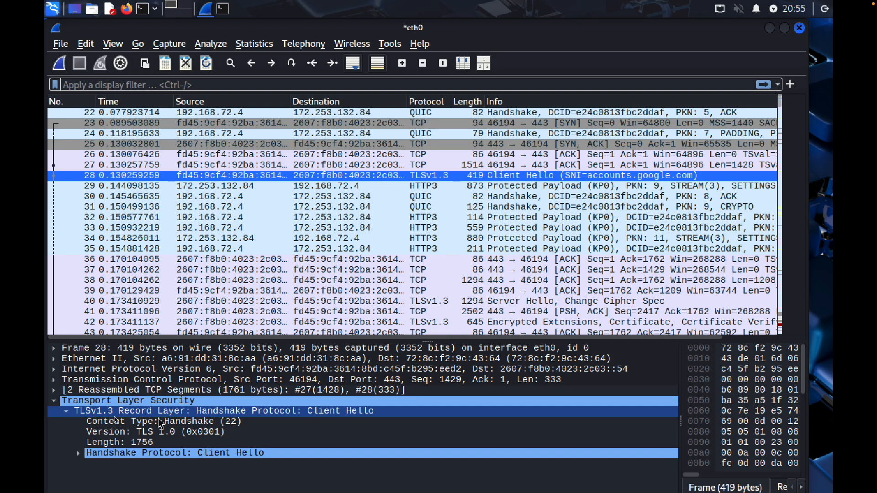
{"action": "left_click", "coordinate": [161, 422]}
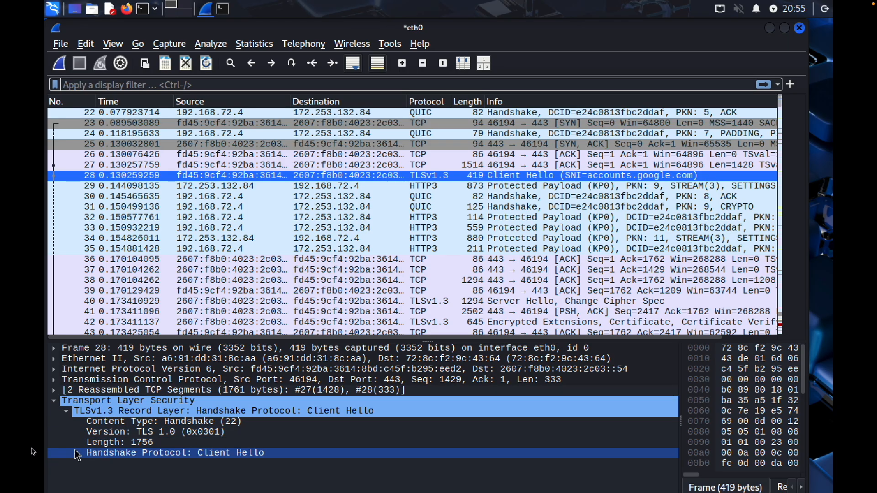
{"action": "left_click", "coordinate": [80, 453]}
{"action": "scroll", "coordinate": [91, 439], "scroll_direction": "down", "scroll_amount": 8}
{"action": "scroll", "coordinate": [139, 442], "scroll_direction": "up", "scroll_amount": 10}
{"action": "scroll", "coordinate": [188, 404], "scroll_direction": "down", "scroll_amount": 3}
{"action": "left_click", "coordinate": [188, 405]}
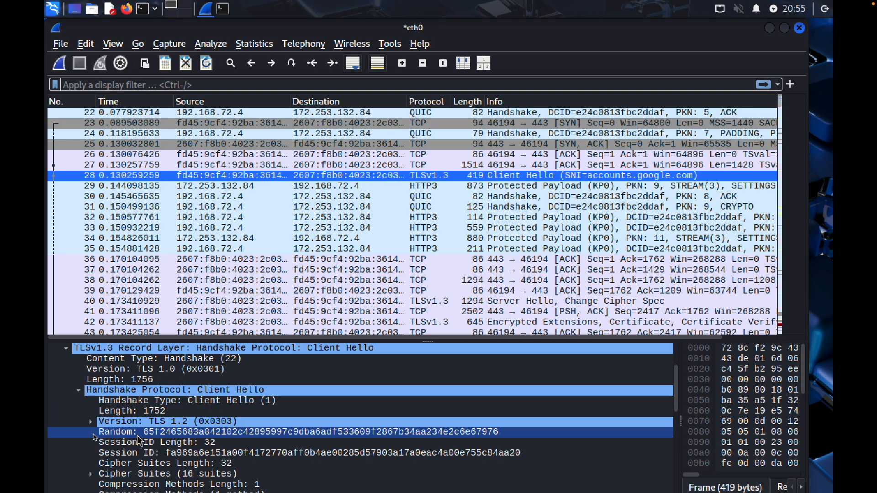
- Expand the Client Hello's Cipher Suites list and review the suites the client offers
{"action": "scroll", "coordinate": [188, 406], "scroll_direction": "down", "scroll_amount": 2}
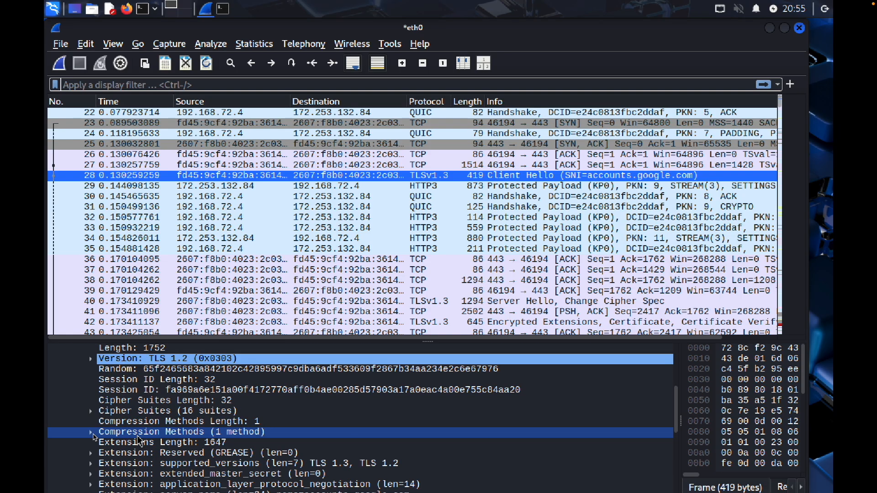
{"action": "left_click", "coordinate": [91, 412]}
{"action": "scroll", "coordinate": [98, 412], "scroll_direction": "down", "scroll_amount": 1}
{"action": "scroll", "coordinate": [98, 412], "scroll_direction": "down", "scroll_amount": 1}
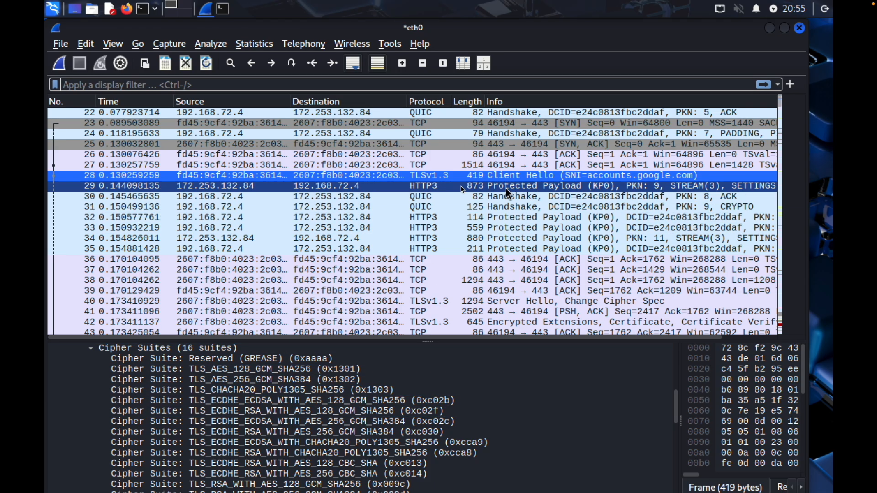
{"action": "scroll", "coordinate": [342, 418], "scroll_direction": "up", "scroll_amount": 2}
{"action": "scroll", "coordinate": [342, 418], "scroll_direction": "down", "scroll_amount": 4}
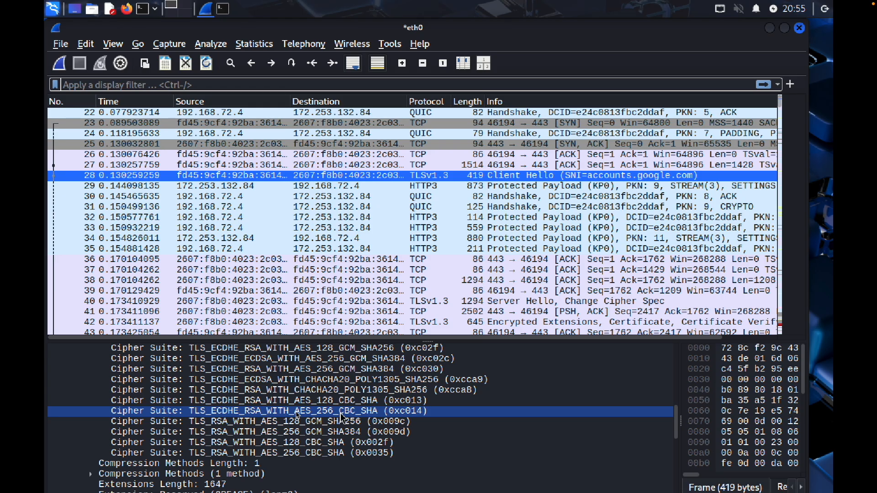
{"action": "scroll", "coordinate": [342, 418], "scroll_direction": "down", "scroll_amount": 1}
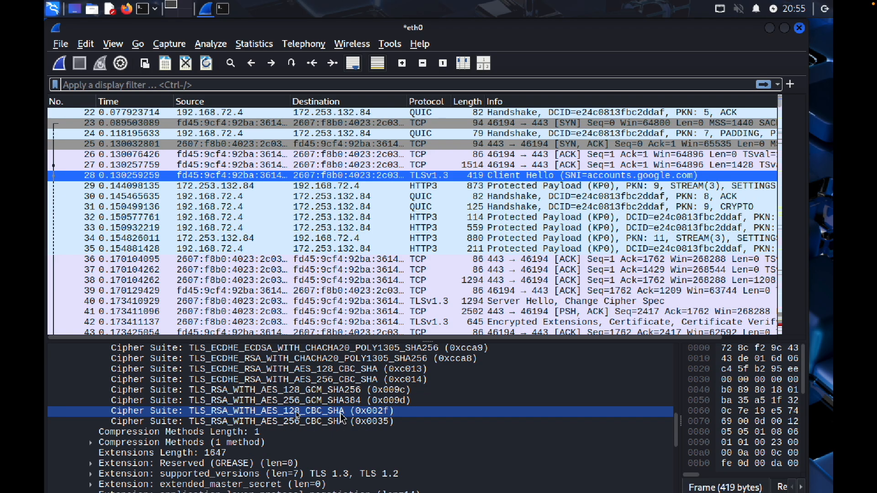
{"action": "scroll", "coordinate": [343, 419], "scroll_direction": "down", "scroll_amount": 3}
{"action": "scroll", "coordinate": [342, 418], "scroll_direction": "up", "scroll_amount": 3}
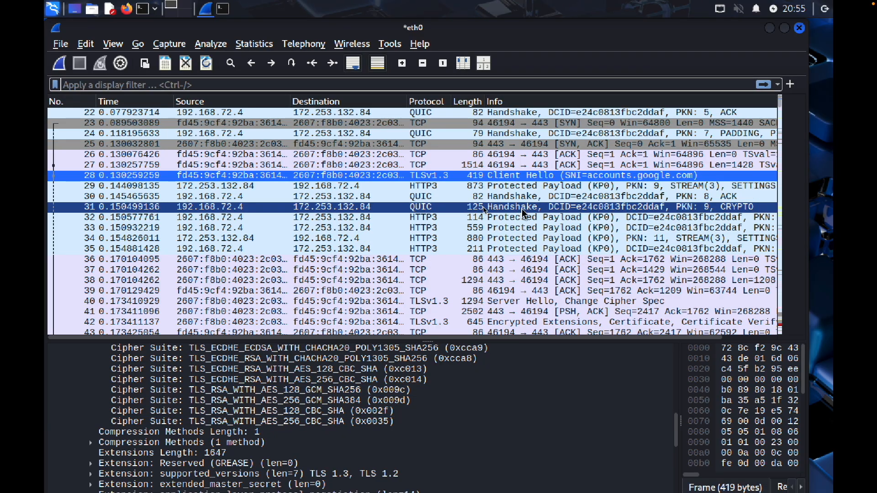
- Inspect the Server Hello packet 40 in its own window, selecting its Cipher Suite field, and close the window
{"action": "scroll", "coordinate": [512, 251], "scroll_direction": "down", "scroll_amount": 1}
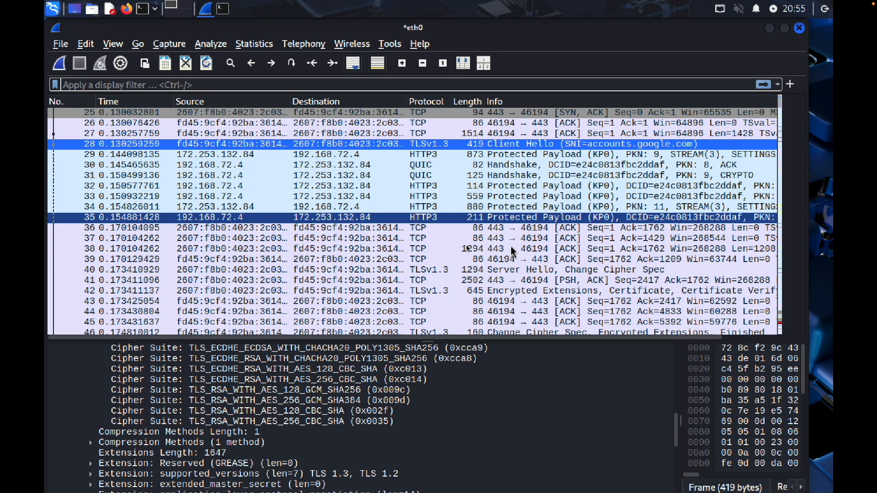
{"action": "left_click", "coordinate": [501, 270]}
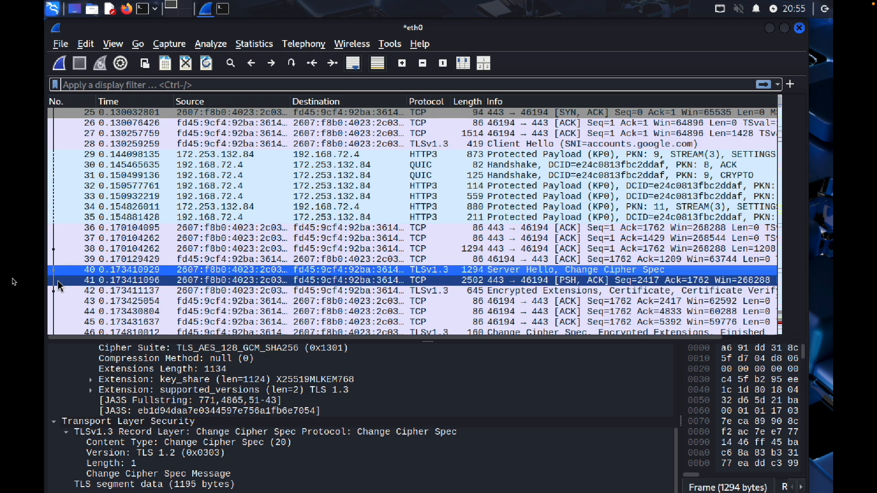
{"action": "double_click", "coordinate": [130, 271]}
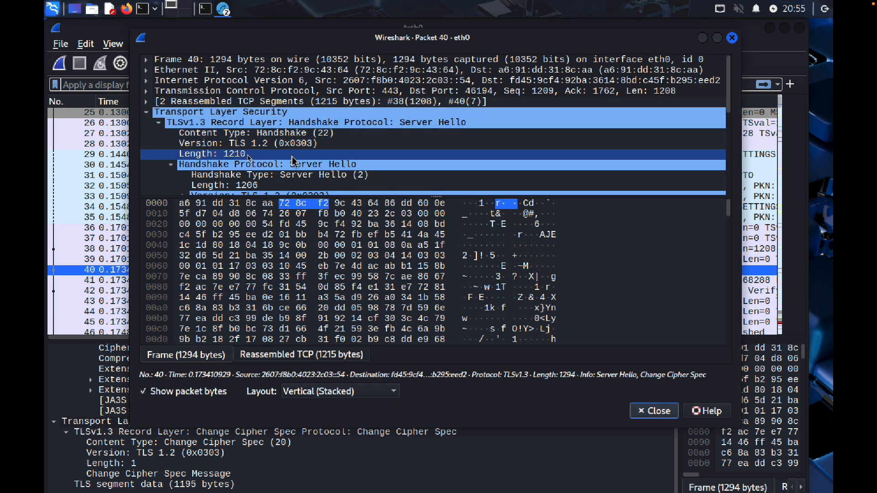
{"action": "scroll", "coordinate": [296, 160], "scroll_direction": "down", "scroll_amount": 2}
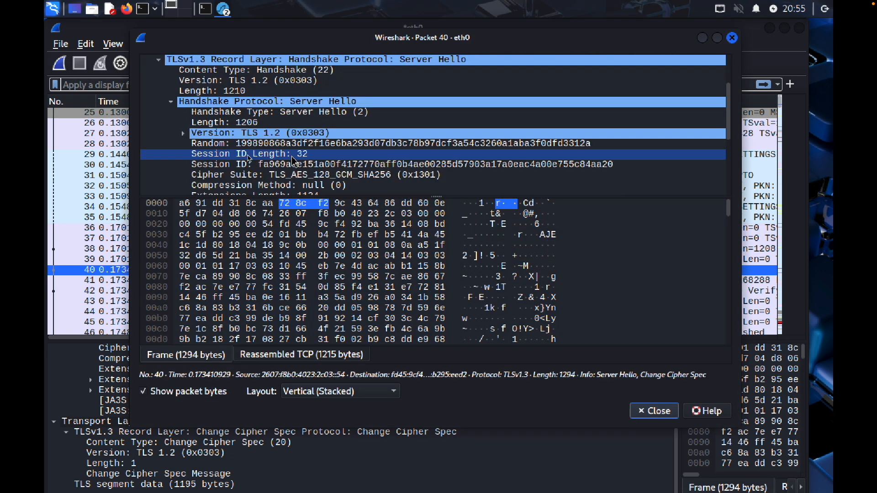
{"action": "left_click", "coordinate": [317, 177]}
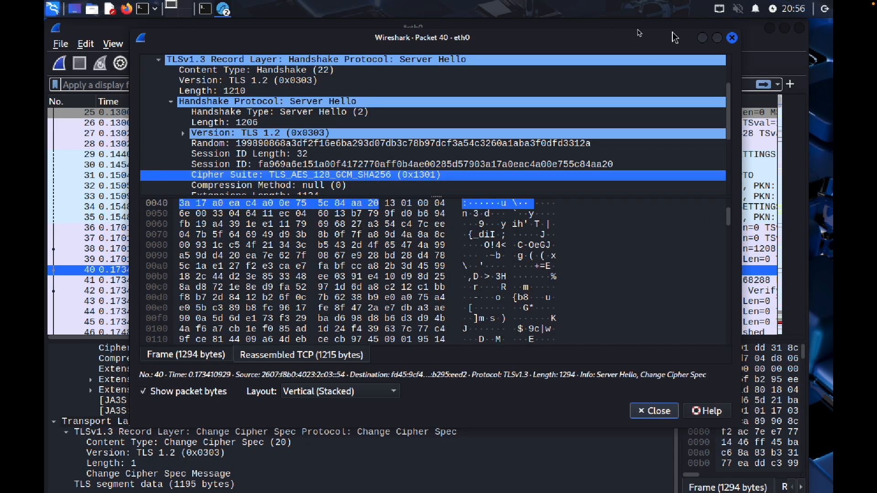
{"action": "left_click", "coordinate": [735, 39]}
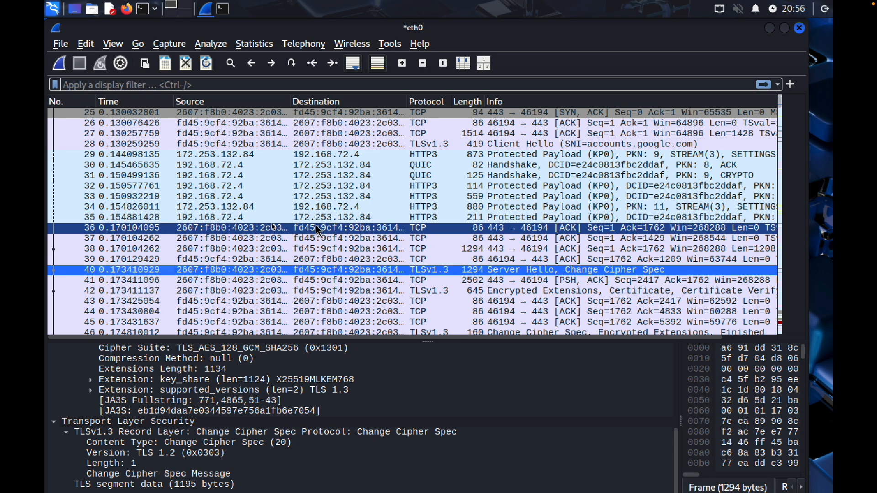
- Look through the packet list beyond the Server Hello for Change Cipher Spec, Finished and Application Data packets
{"action": "scroll", "coordinate": [315, 224], "scroll_direction": "down", "scroll_amount": 2}
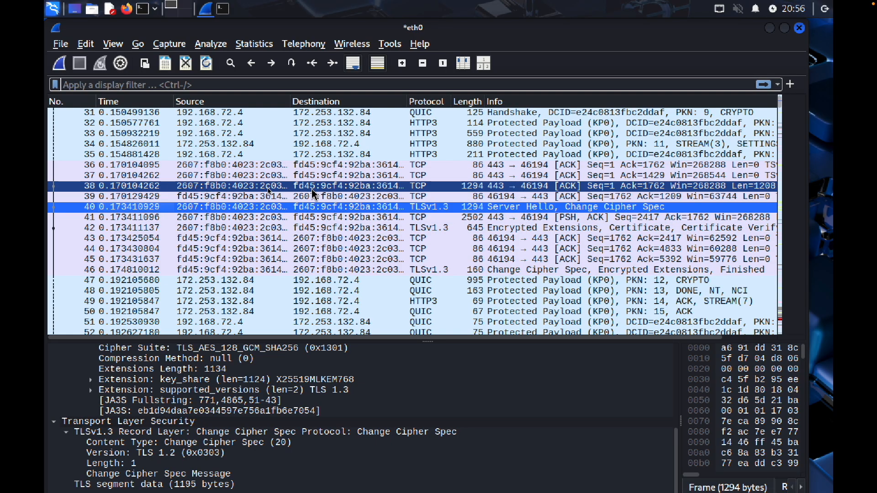
{"action": "scroll", "coordinate": [313, 201], "scroll_direction": "up", "scroll_amount": 4}
{"action": "scroll", "coordinate": [313, 195], "scroll_direction": "down", "scroll_amount": 20}
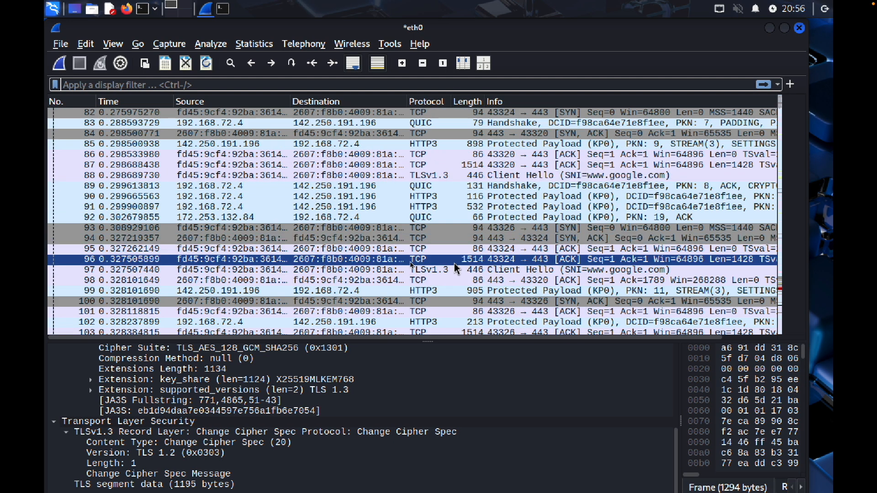
{"action": "scroll", "coordinate": [478, 190], "scroll_direction": "down", "scroll_amount": 6}
{"action": "scroll", "coordinate": [514, 249], "scroll_direction": "down", "scroll_amount": 4}
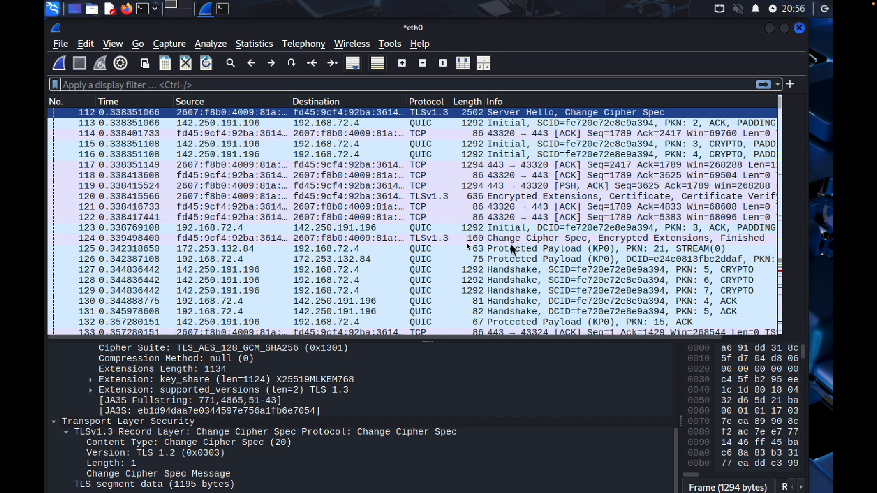
{"action": "scroll", "coordinate": [514, 249], "scroll_direction": "up", "scroll_amount": 2}
{"action": "scroll", "coordinate": [514, 249], "scroll_direction": "down", "scroll_amount": 1}
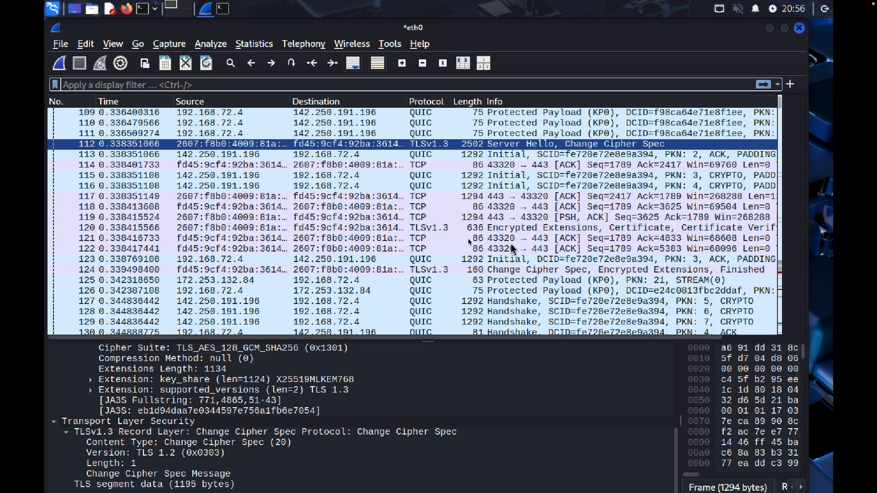
{"action": "scroll", "coordinate": [513, 249], "scroll_direction": "down", "scroll_amount": 20}
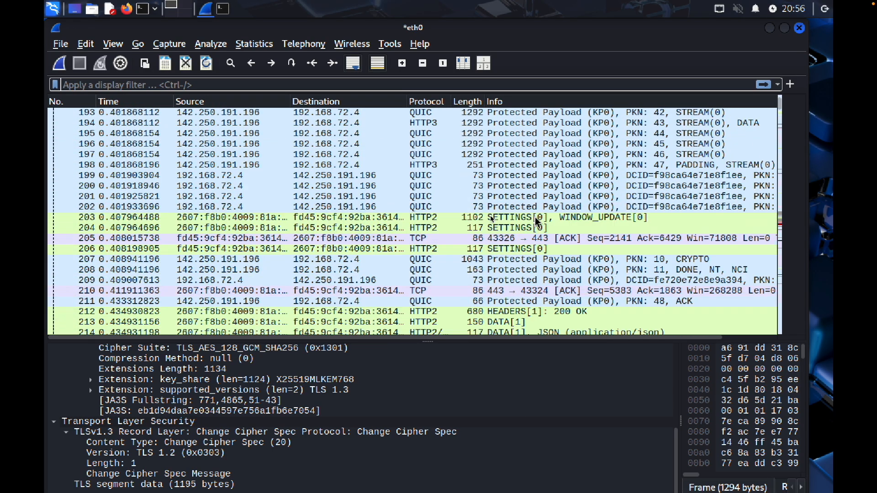
{"action": "scroll", "coordinate": [538, 223], "scroll_direction": "down", "scroll_amount": 16}
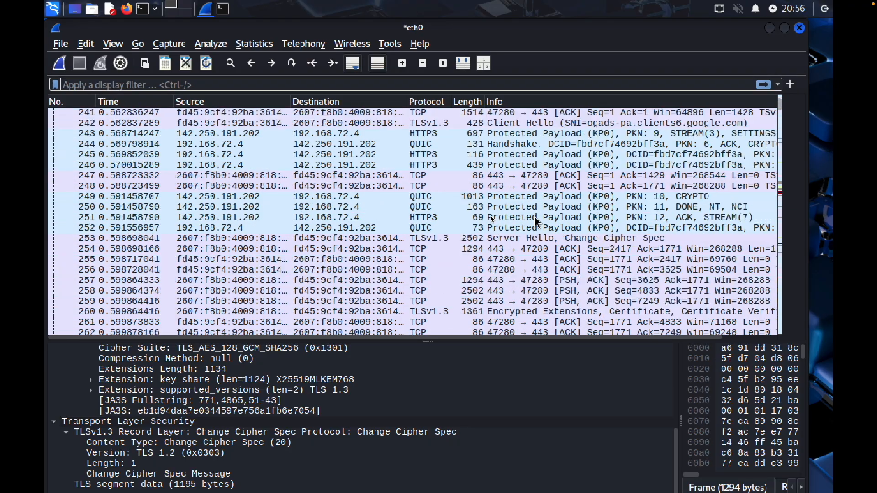
{"action": "scroll", "coordinate": [538, 223], "scroll_direction": "down", "scroll_amount": 2}
{"action": "scroll", "coordinate": [536, 218], "scroll_direction": "down", "scroll_amount": 20}
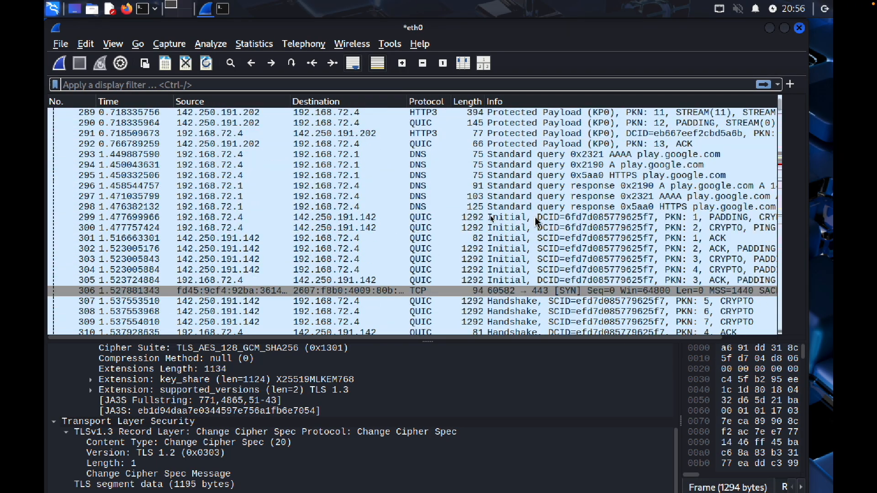
{"action": "scroll", "coordinate": [538, 223], "scroll_direction": "down", "scroll_amount": 12}
{"action": "scroll", "coordinate": [537, 223], "scroll_direction": "up", "scroll_amount": 20}
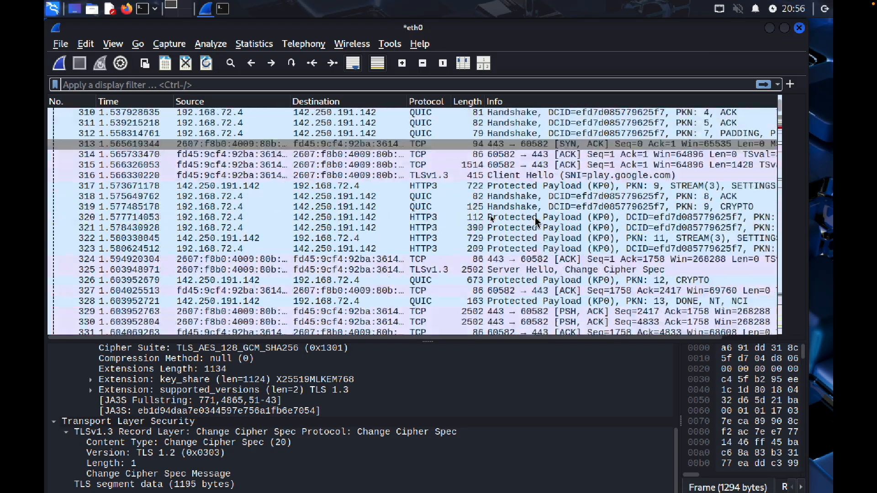
{"action": "scroll", "coordinate": [537, 223], "scroll_direction": "down", "scroll_amount": 3}
{"action": "scroll", "coordinate": [535, 219], "scroll_direction": "down", "scroll_amount": 1}
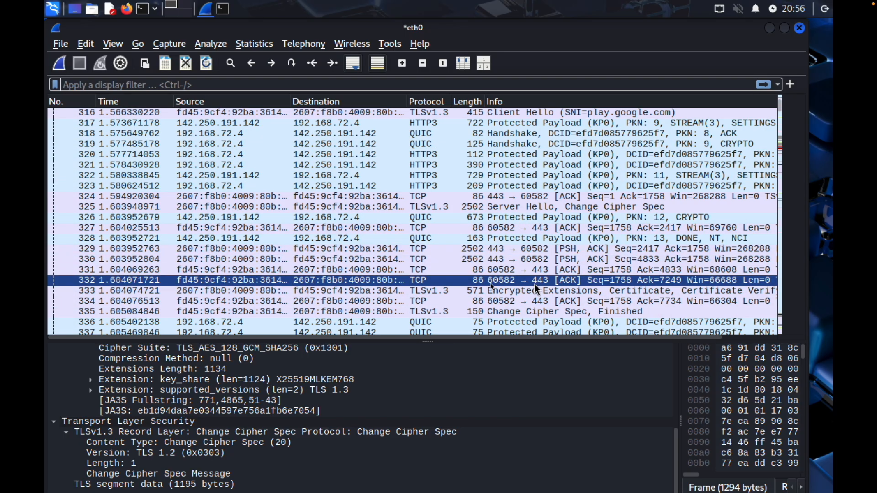
{"action": "scroll", "coordinate": [546, 252], "scroll_direction": "down", "scroll_amount": 2}
{"action": "scroll", "coordinate": [547, 256], "scroll_direction": "down", "scroll_amount": 20}
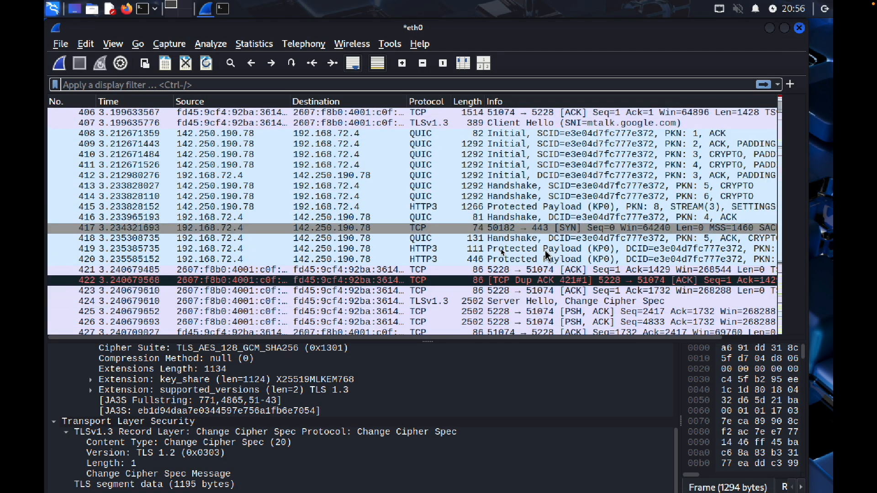
{"action": "scroll", "coordinate": [547, 256], "scroll_direction": "down", "scroll_amount": 1}
- Select TLSv1.3 Application Data packet 433, inspect its Encrypted Application Data field, and look over the surrounding packets
{"action": "left_click", "coordinate": [552, 197]}
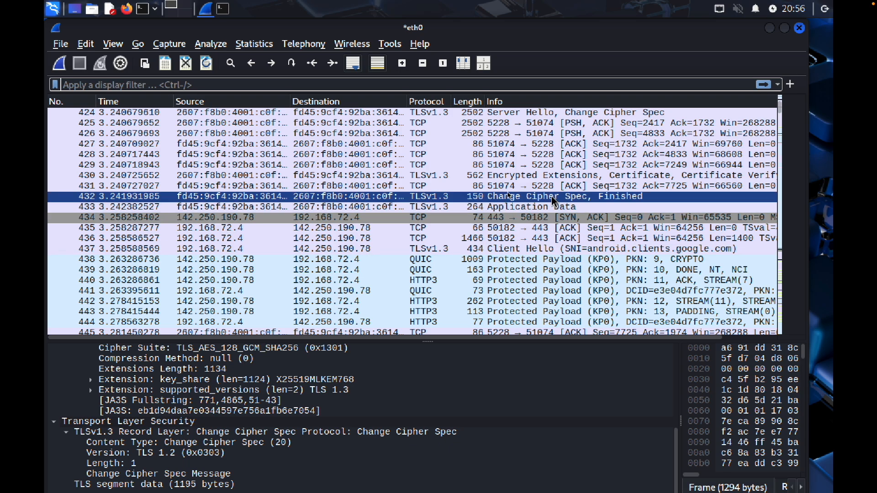
{"action": "left_click", "coordinate": [510, 208]}
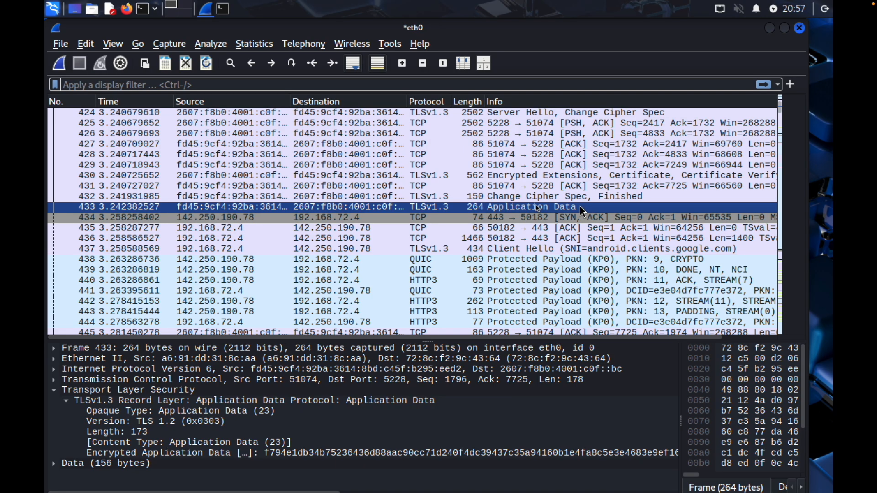
{"action": "scroll", "coordinate": [582, 212], "scroll_direction": "down", "scroll_amount": 1}
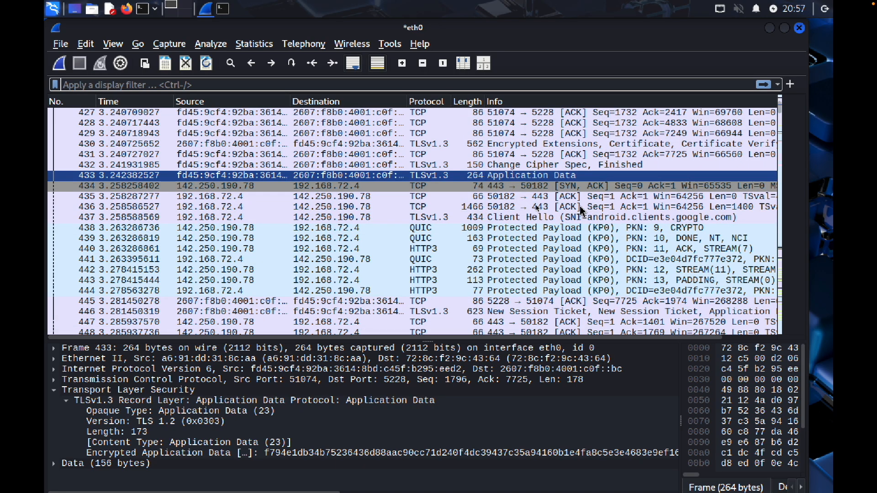
{"action": "left_click", "coordinate": [245, 453]}
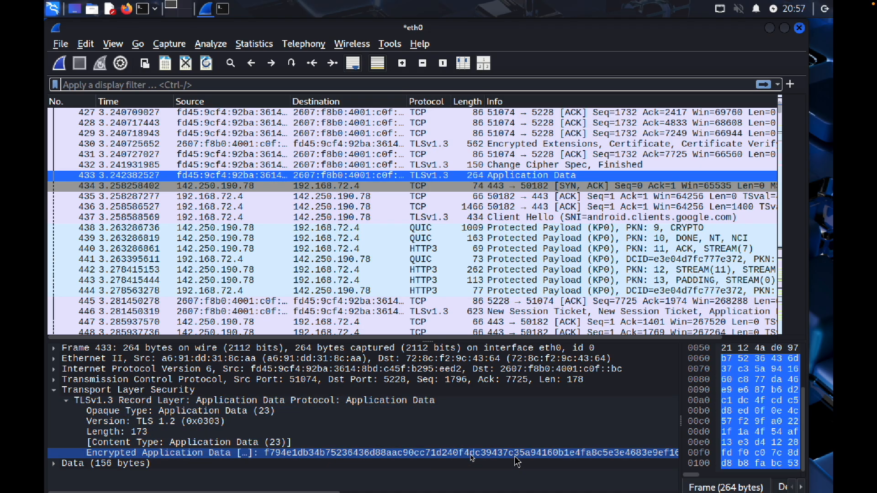
{"action": "scroll", "coordinate": [576, 234], "scroll_direction": "down", "scroll_amount": 2}
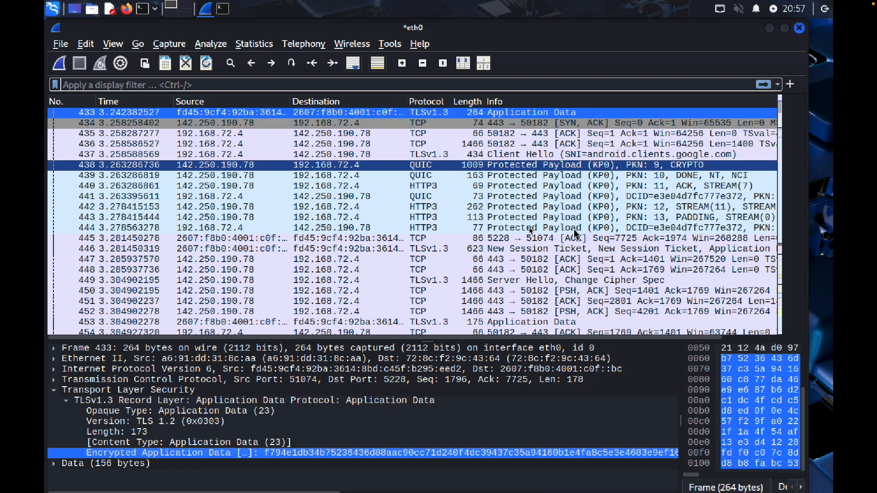
{"action": "scroll", "coordinate": [574, 232], "scroll_direction": "down", "scroll_amount": 3}
{"action": "scroll", "coordinate": [574, 230], "scroll_direction": "up", "scroll_amount": 10}
{"action": "scroll", "coordinate": [574, 230], "scroll_direction": "down", "scroll_amount": 3}
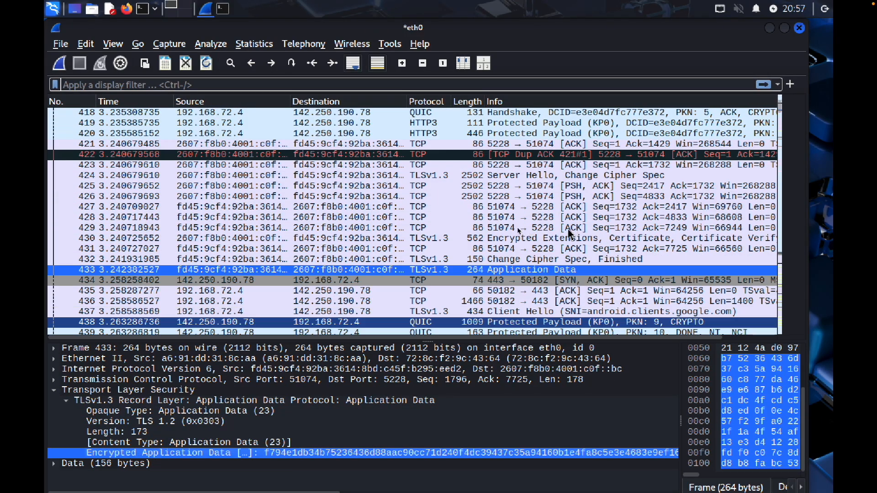
- Switch to the terminal, list the home folder with ls, and print the key log with cat sslkey.log
{"action": "left_click", "coordinate": [223, 8]}
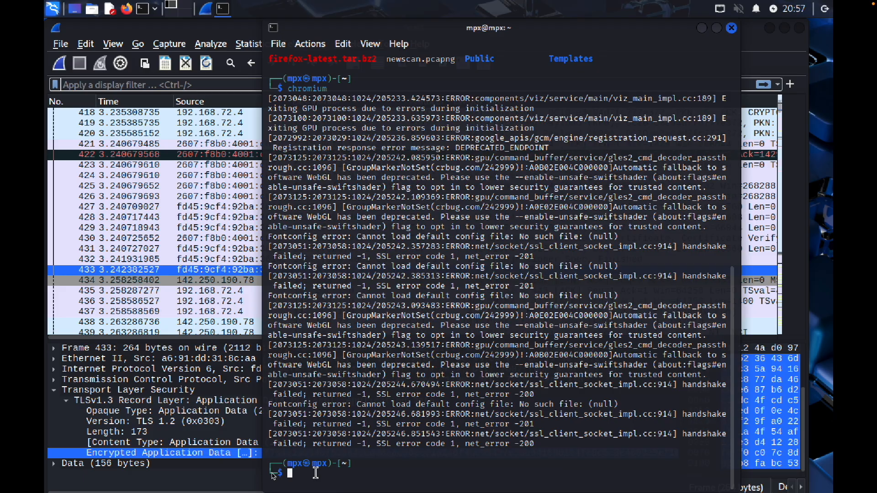
{"action": "type", "text": "ls"}
{"action": "key", "text": "Return"}
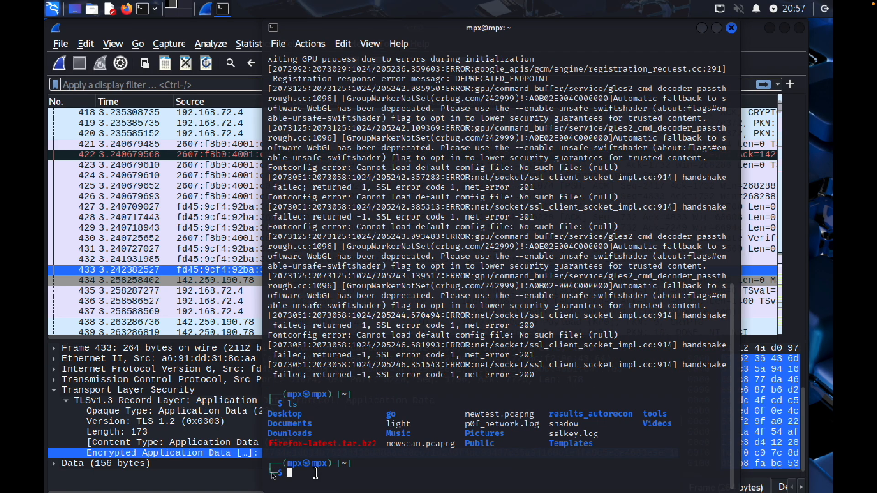
{"action": "type", "text": "cat sslkey.log"}
{"action": "key", "text": "Right"}
{"action": "key", "text": "Return"}
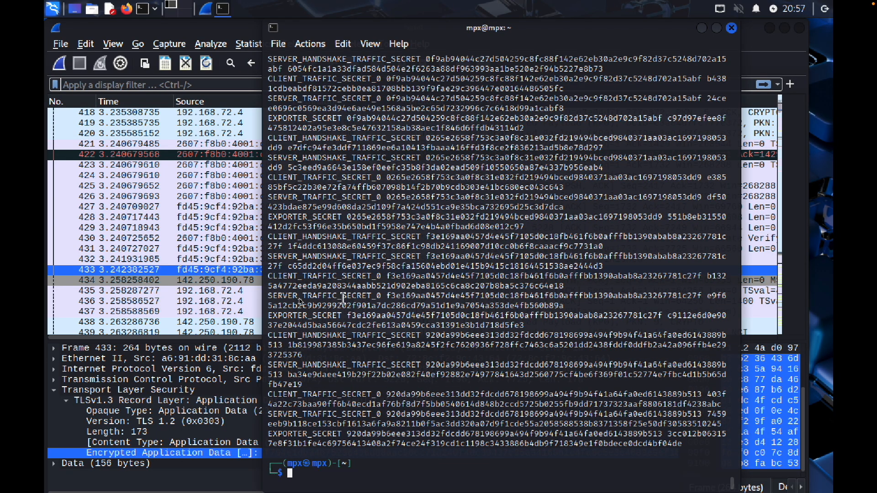
- Review the client and server traffic secret entries in the printed key log and close the terminal
{"action": "scroll", "coordinate": [344, 298], "scroll_direction": "up", "scroll_amount": 10}
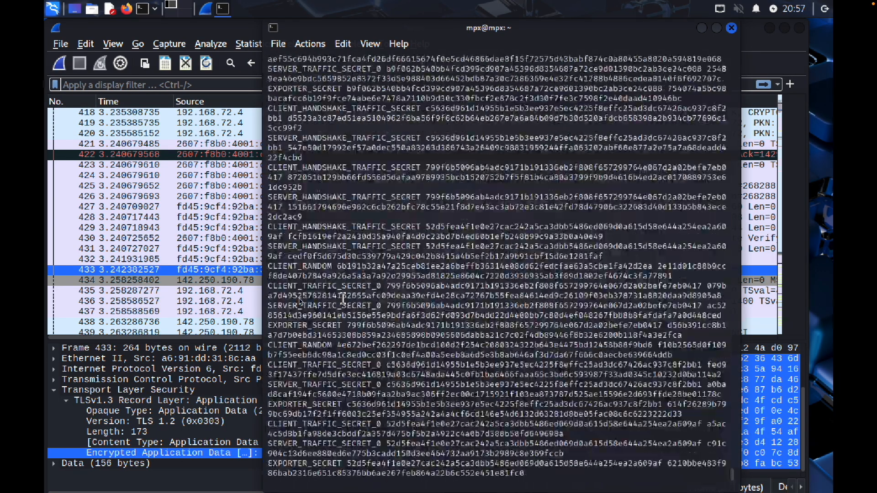
{"action": "scroll", "coordinate": [344, 298], "scroll_direction": "up", "scroll_amount": 1}
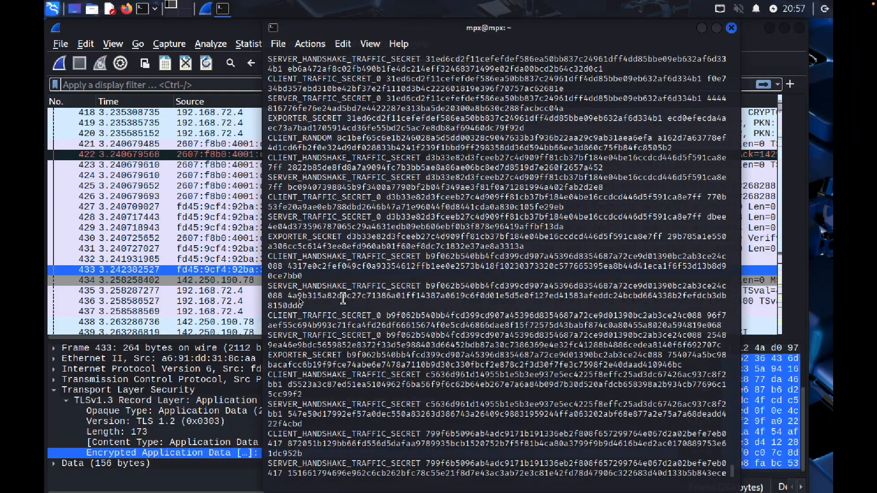
{"action": "scroll", "coordinate": [343, 298], "scroll_direction": "up", "scroll_amount": 10}
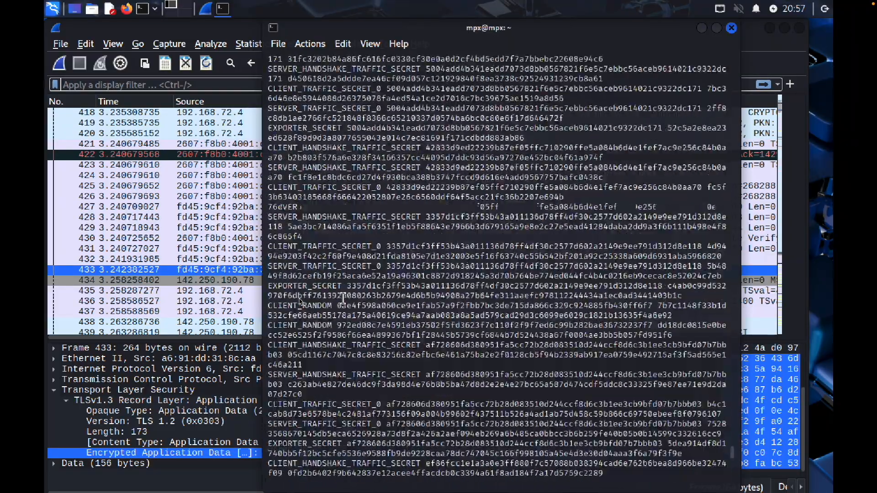
{"action": "scroll", "coordinate": [344, 298], "scroll_direction": "up", "scroll_amount": 10}
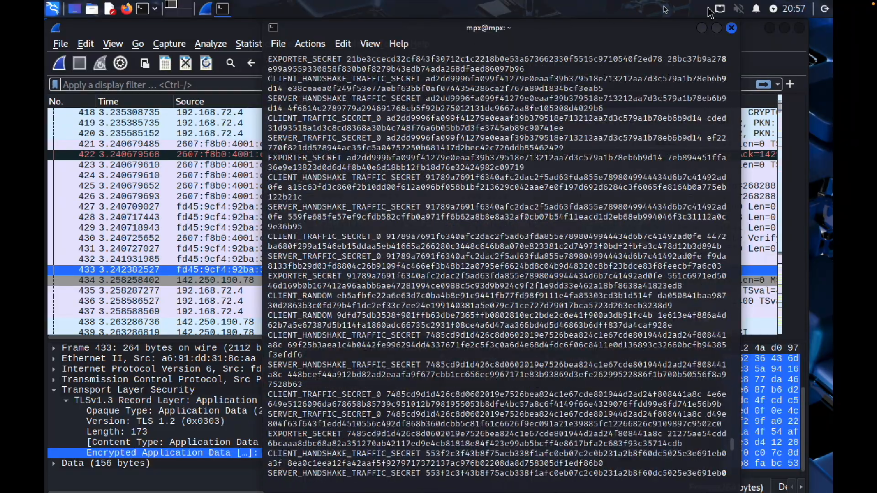
{"action": "left_click", "coordinate": [731, 29]}
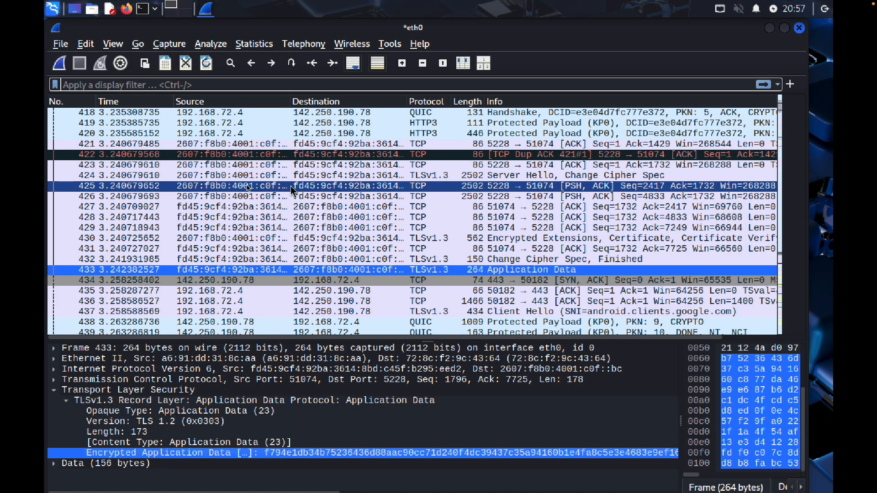
- In the TLS protocol preferences, choose /home/mpx/sslkey.log as the (Pre)-Master-Secret log file and save the preferences
{"action": "left_click", "coordinate": [86, 44]}
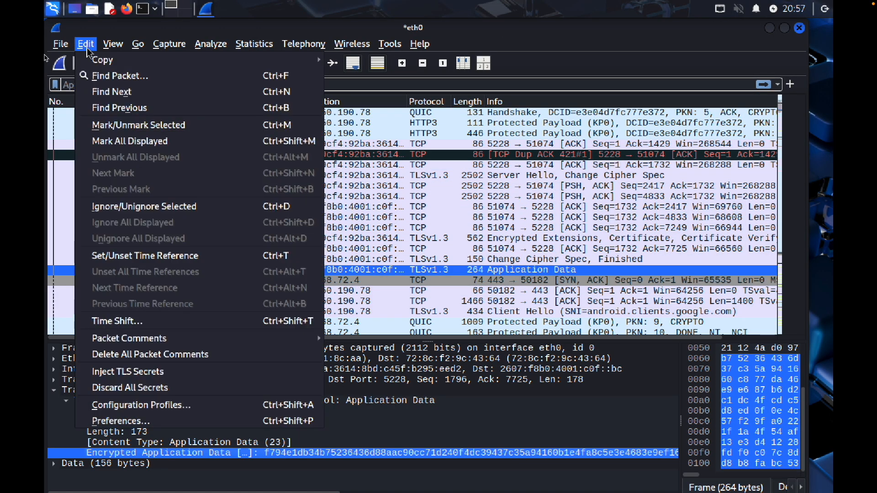
{"action": "left_click", "coordinate": [120, 421]}
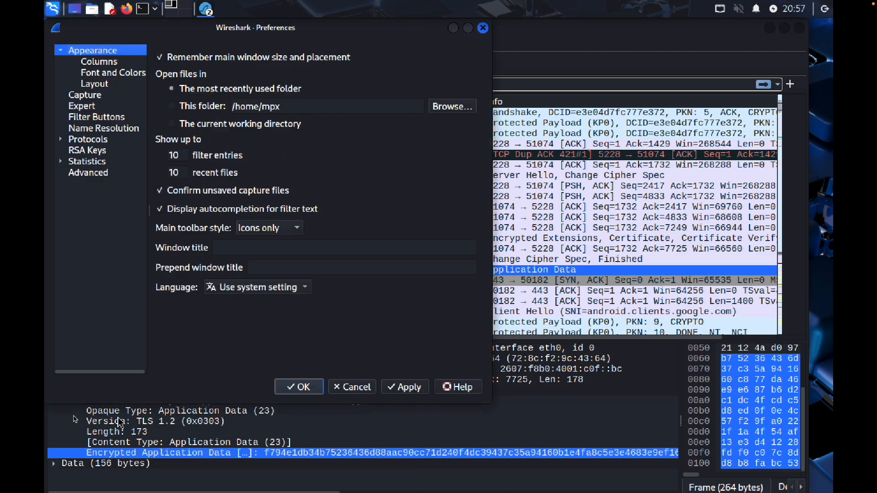
{"action": "left_click", "coordinate": [60, 140]}
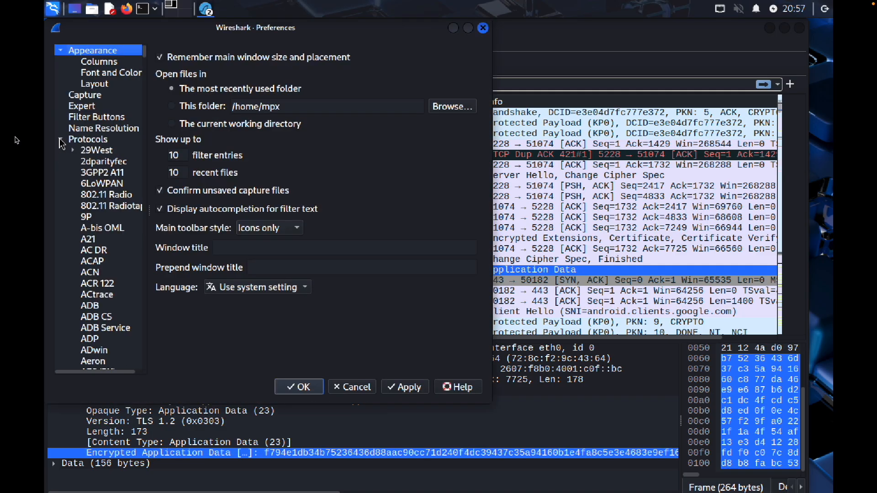
{"action": "scroll", "coordinate": [94, 201], "scroll_direction": "down", "scroll_amount": 20}
{"action": "type", "text": "tls"}
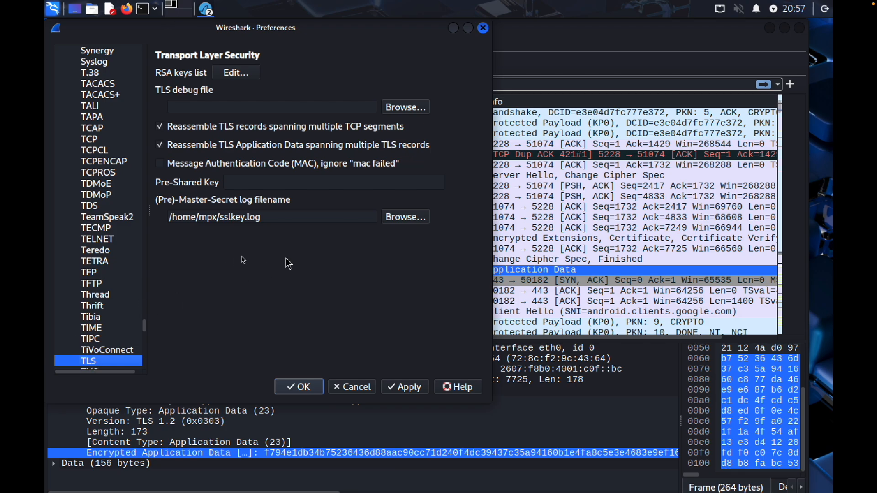
{"action": "left_click", "coordinate": [220, 218]}
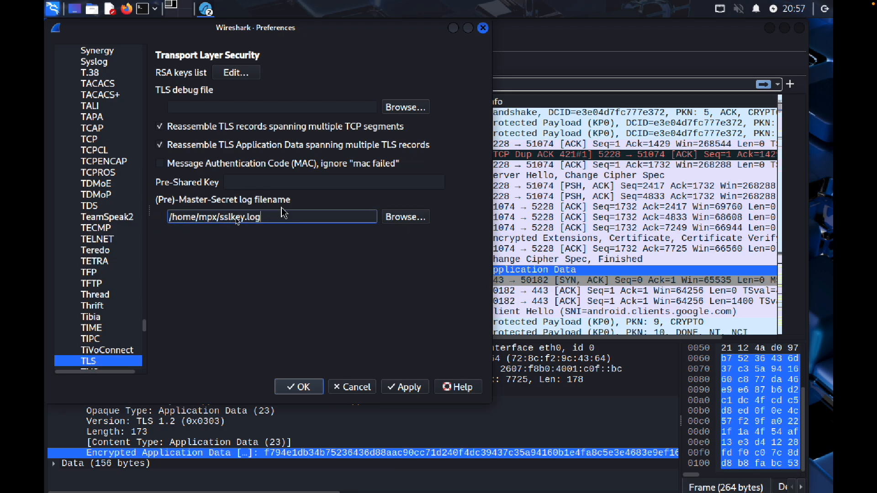
{"action": "left_click", "coordinate": [404, 390]}
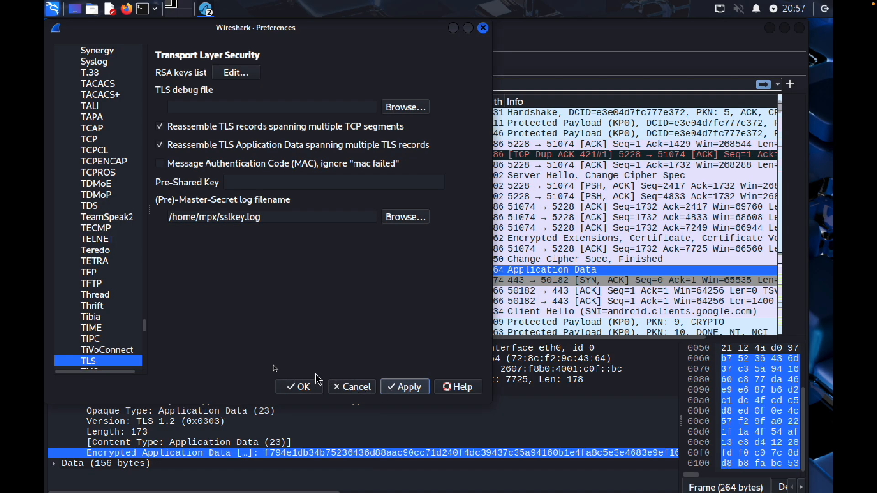
{"action": "left_click", "coordinate": [406, 217]}
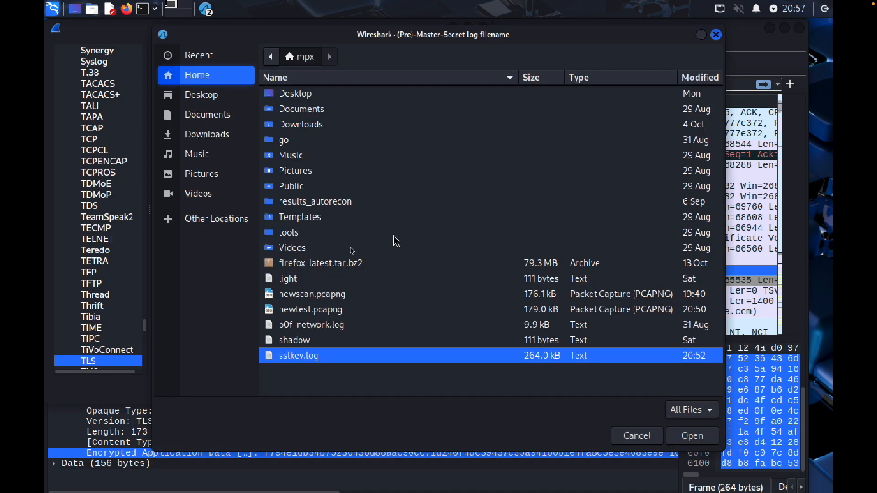
{"action": "double_click", "coordinate": [296, 357]}
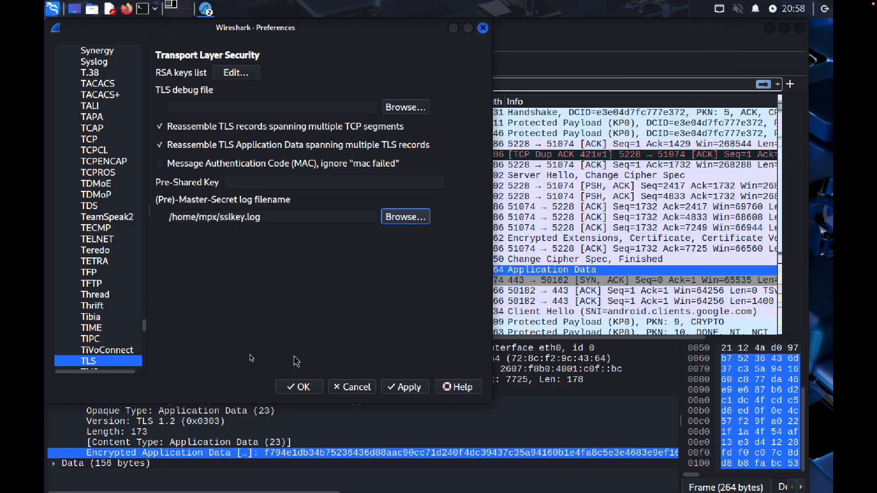
{"action": "left_click", "coordinate": [305, 387]}
- Inspect Application Data packet 433 in its own window, close the window, and look over the neighbouring packets
{"action": "double_click", "coordinate": [550, 274]}
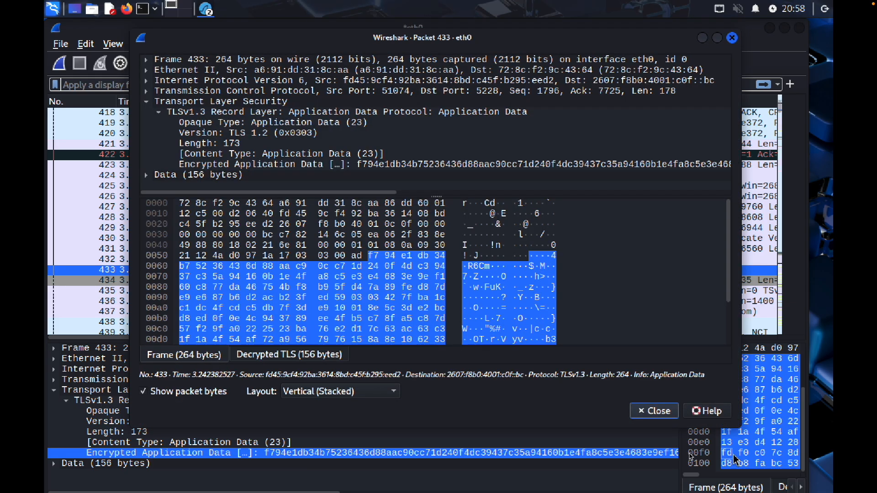
{"action": "left_click", "coordinate": [653, 411]}
{"action": "scroll", "coordinate": [436, 238], "scroll_direction": "down", "scroll_amount": 1}
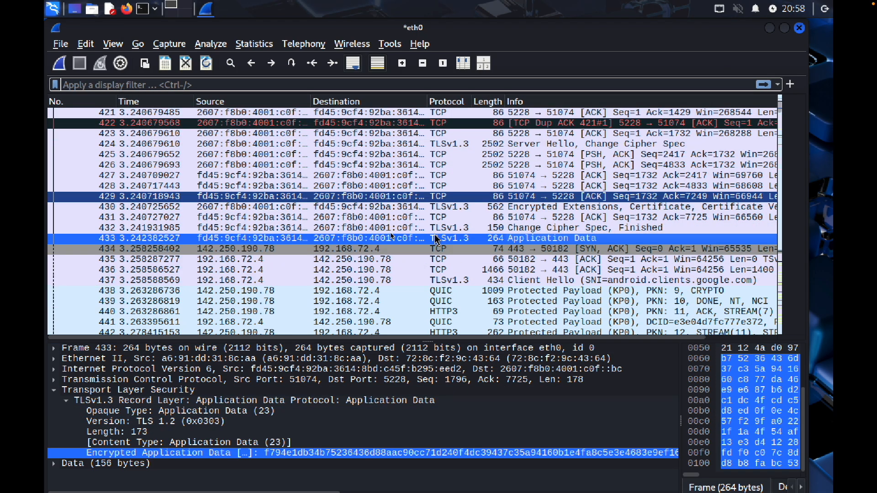
{"action": "scroll", "coordinate": [420, 226], "scroll_direction": "up", "scroll_amount": 6}
{"action": "scroll", "coordinate": [416, 224], "scroll_direction": "down", "scroll_amount": 5}
{"action": "scroll", "coordinate": [417, 224], "scroll_direction": "down", "scroll_amount": 1}
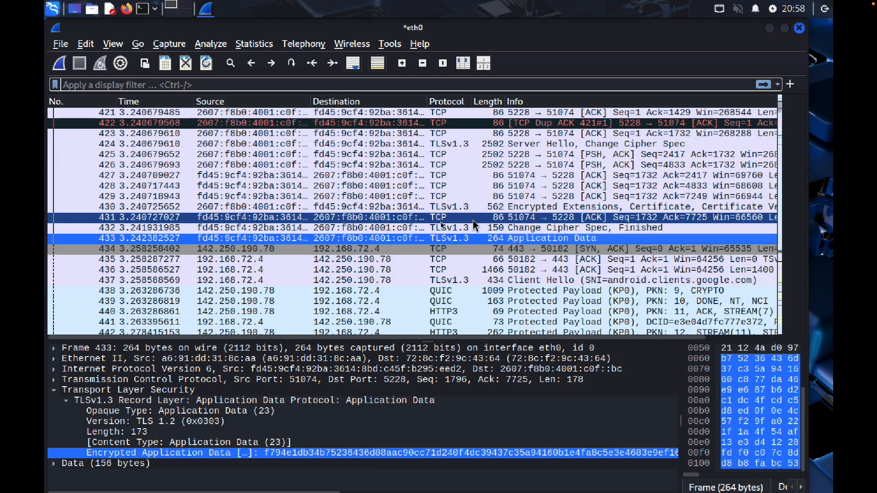
- Filter the packet list by http and look over the HTTP requests, switching the filter to http2 at the end
{"action": "left_click", "coordinate": [132, 84]}
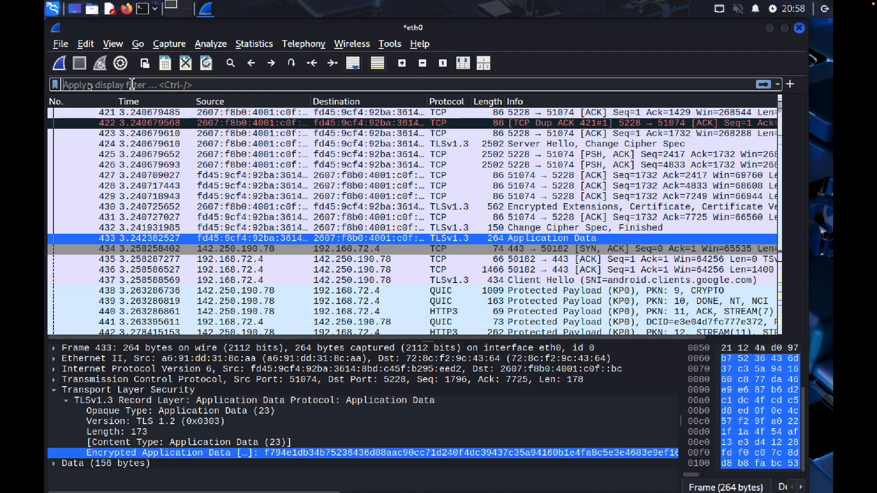
{"action": "type", "text": "https"}
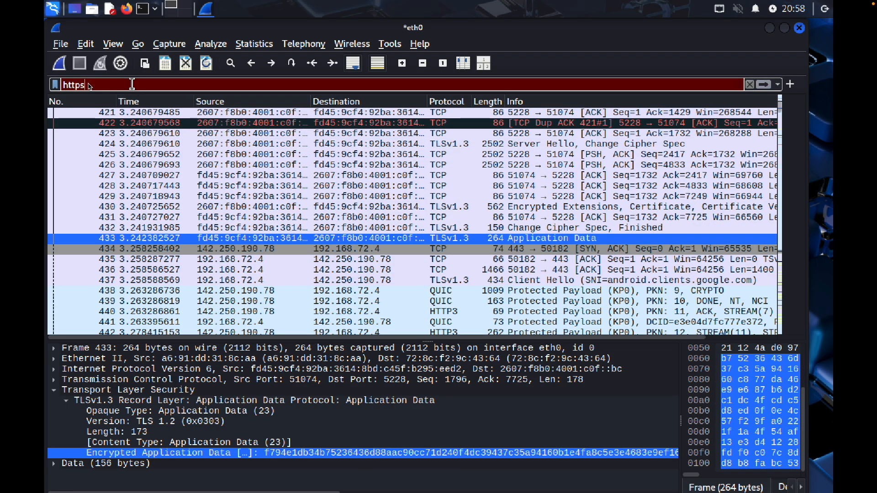
{"action": "key", "text": "BackSpace"}
{"action": "key", "text": "Return"}
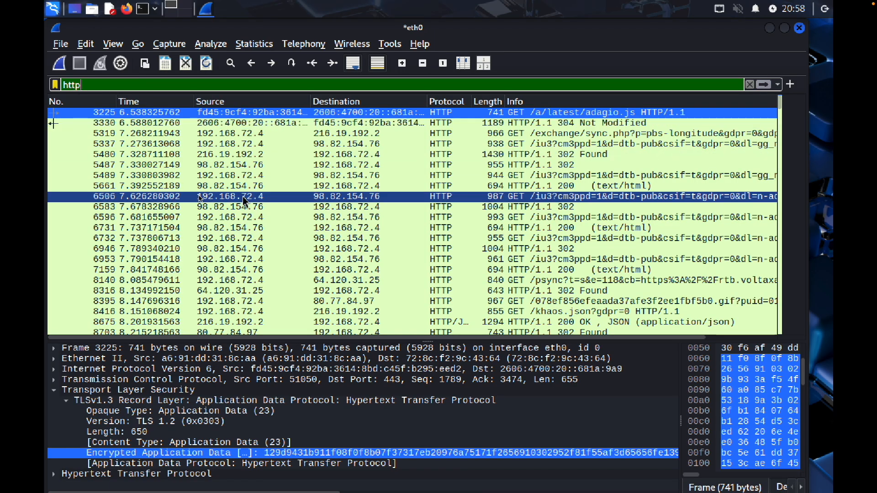
{"action": "scroll", "coordinate": [245, 201], "scroll_direction": "down", "scroll_amount": 2}
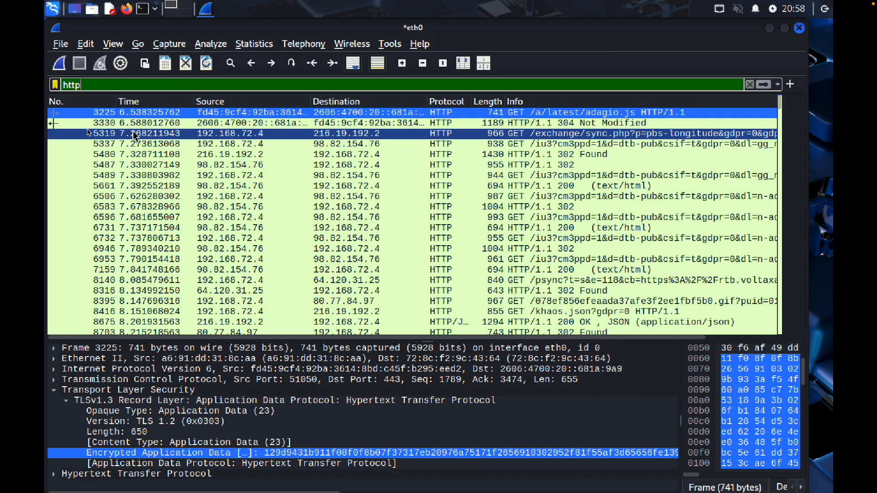
{"action": "type", "text": "2"}
{"action": "key", "text": "Return"}
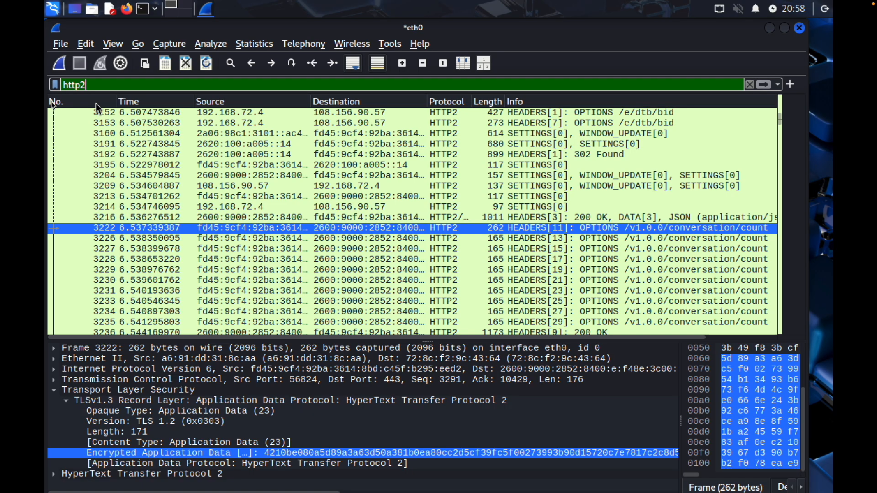
- Change the display filter to http3 and look through the HTTP3 packets
{"action": "key", "text": "BackSpace"}
{"action": "type", "text": "3"}
{"action": "key", "text": "Return"}
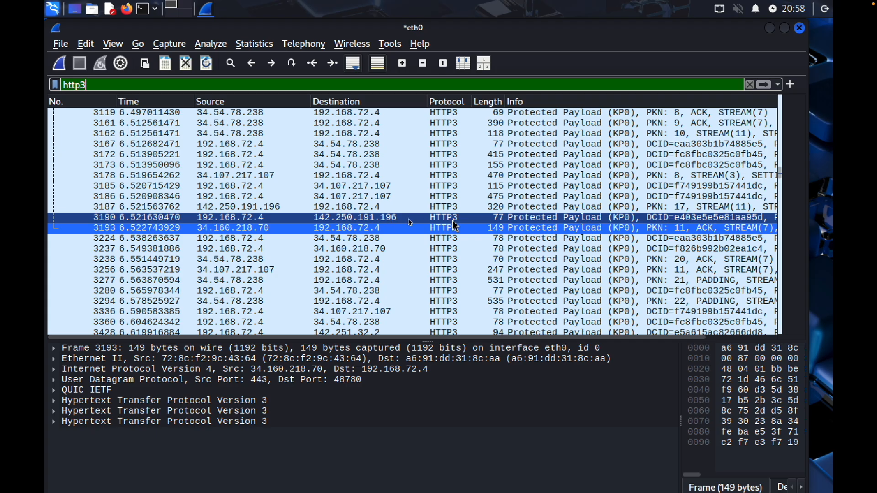
{"action": "scroll", "coordinate": [455, 226], "scroll_direction": "down", "scroll_amount": 6}
{"action": "scroll", "coordinate": [454, 226], "scroll_direction": "down", "scroll_amount": 15}
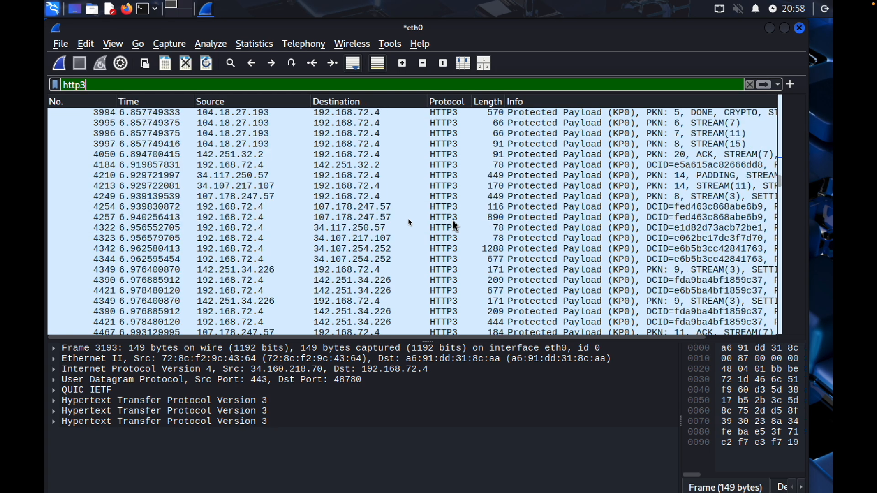
{"action": "scroll", "coordinate": [455, 225], "scroll_direction": "down", "scroll_amount": 20}
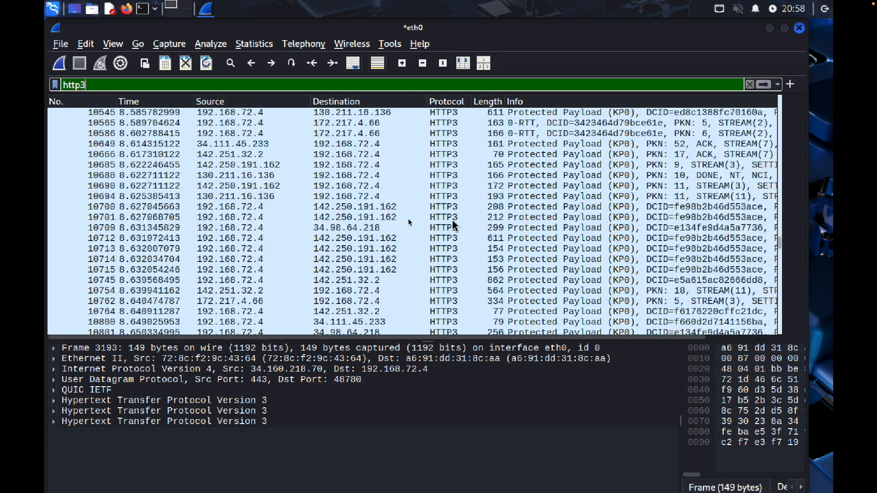
{"action": "scroll", "coordinate": [455, 225], "scroll_direction": "up", "scroll_amount": 20}
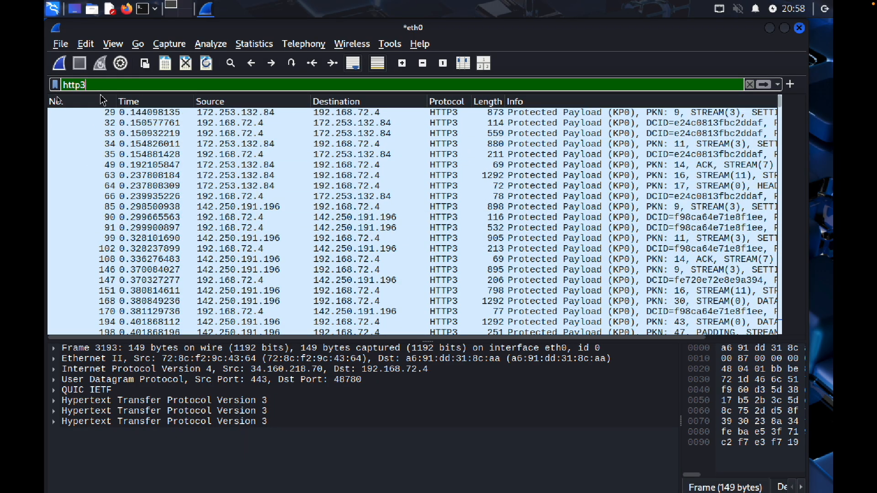
- Switch the display filter back to http2 and on to http, and look through the HTTP/1.1 requests and responses
{"action": "key", "text": "BackSpace"}
{"action": "type", "text": "2"}
{"action": "key", "text": "Return"}
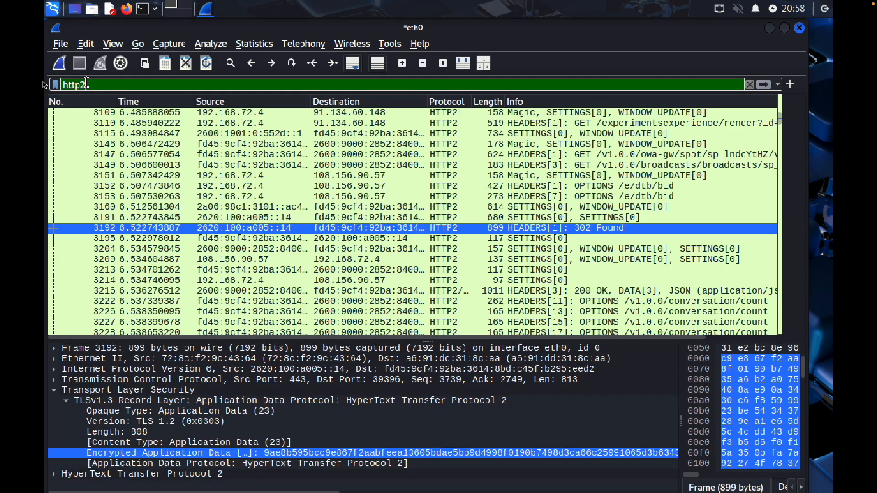
{"action": "key", "text": "BackSpace"}
{"action": "key", "text": "Return"}
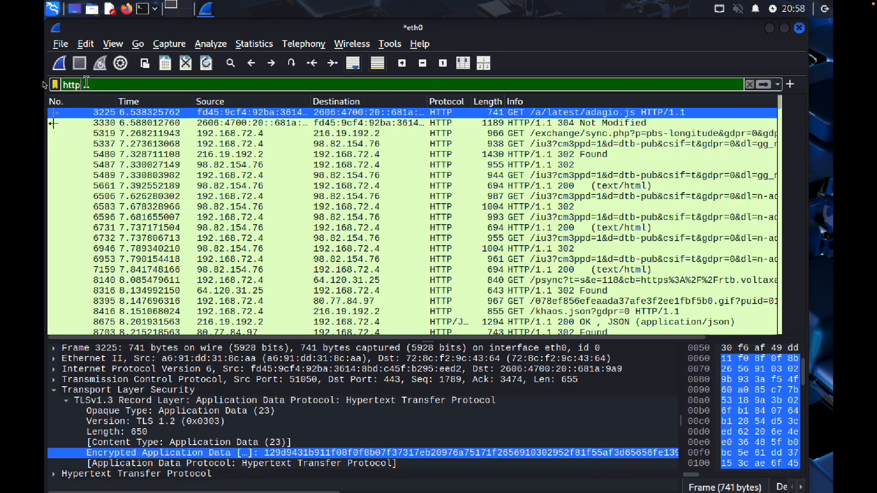
{"action": "scroll", "coordinate": [168, 196], "scroll_direction": "down", "scroll_amount": 3}
{"action": "scroll", "coordinate": [169, 198], "scroll_direction": "down", "scroll_amount": 5}
{"action": "scroll", "coordinate": [169, 199], "scroll_direction": "up", "scroll_amount": 8}
{"action": "left_click", "coordinate": [131, 154]}
{"action": "scroll", "coordinate": [131, 156], "scroll_direction": "down", "scroll_amount": 15}
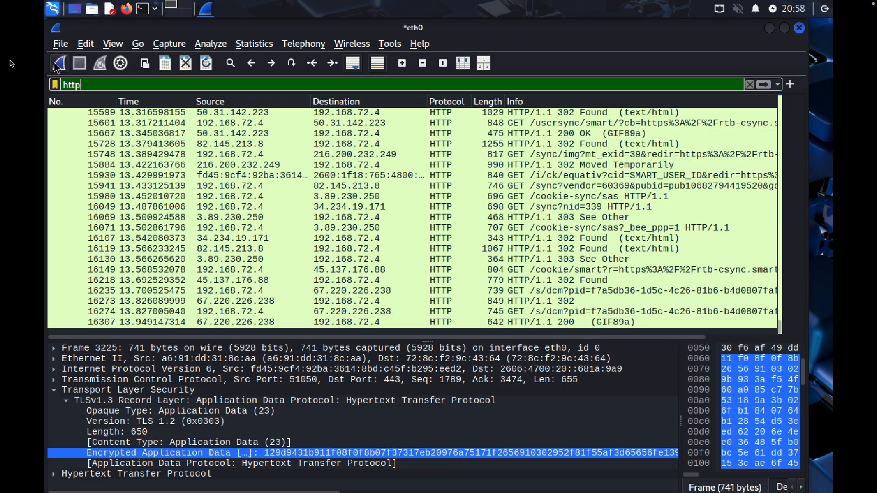
- Set the display filter to http2 and select packet 3310, the 200 OK response carrying JSON data
{"action": "type", "text": "2"}
{"action": "key", "text": "Return"}
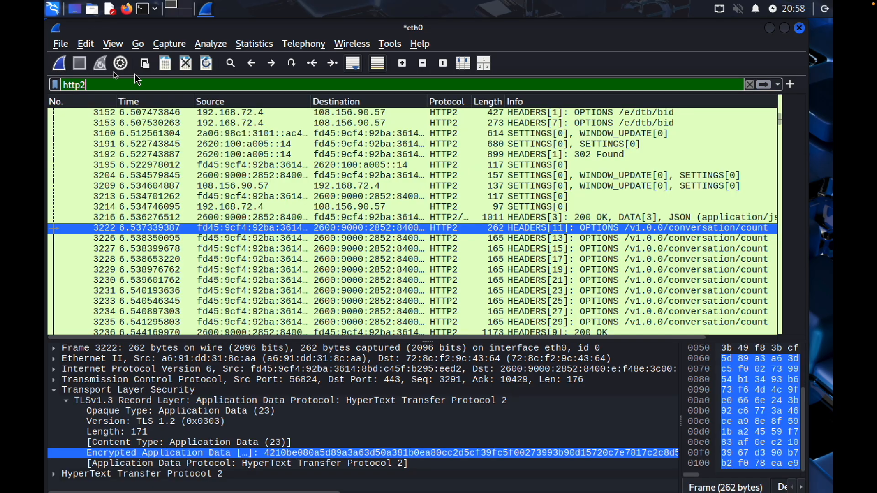
{"action": "scroll", "coordinate": [500, 165], "scroll_direction": "down", "scroll_amount": 5}
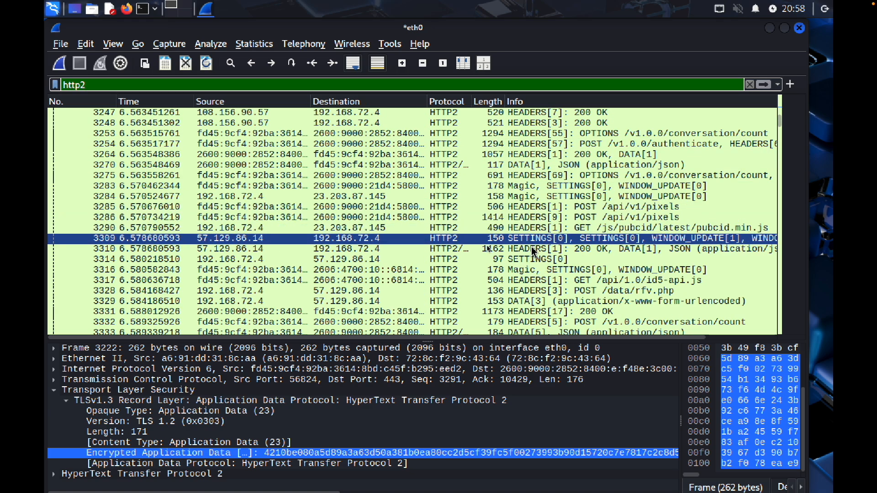
{"action": "left_click", "coordinate": [533, 251]}
{"action": "scroll", "coordinate": [533, 253], "scroll_direction": "down", "scroll_amount": 1}
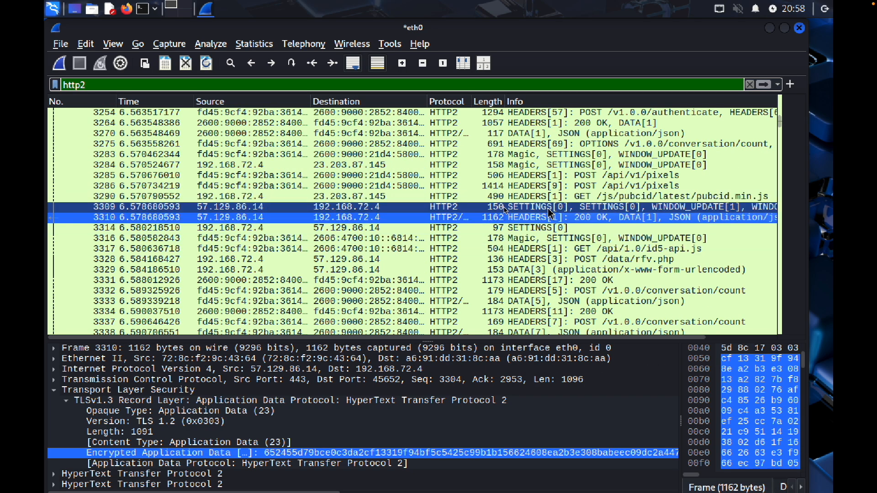
{"action": "scroll", "coordinate": [504, 207], "scroll_direction": "down", "scroll_amount": 5}
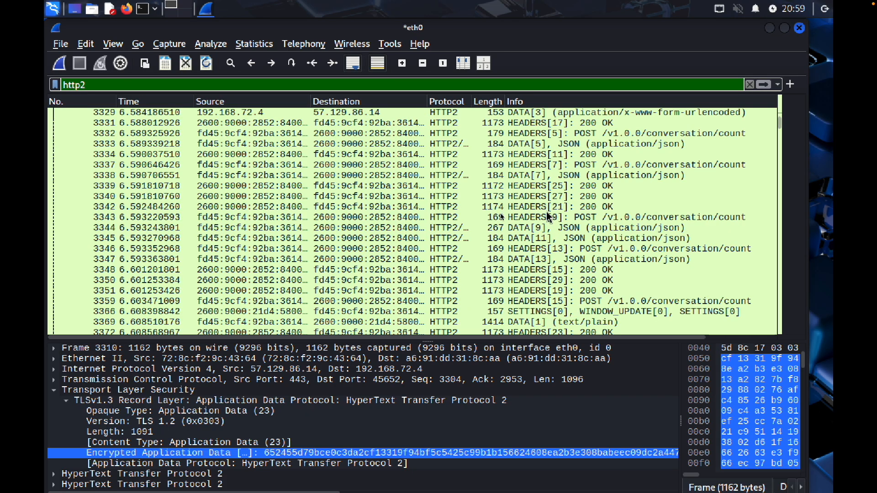
- Inspect the TLS record details of JSON packet 3344 and of 200 OK packet 3404
{"action": "left_click", "coordinate": [532, 228]}
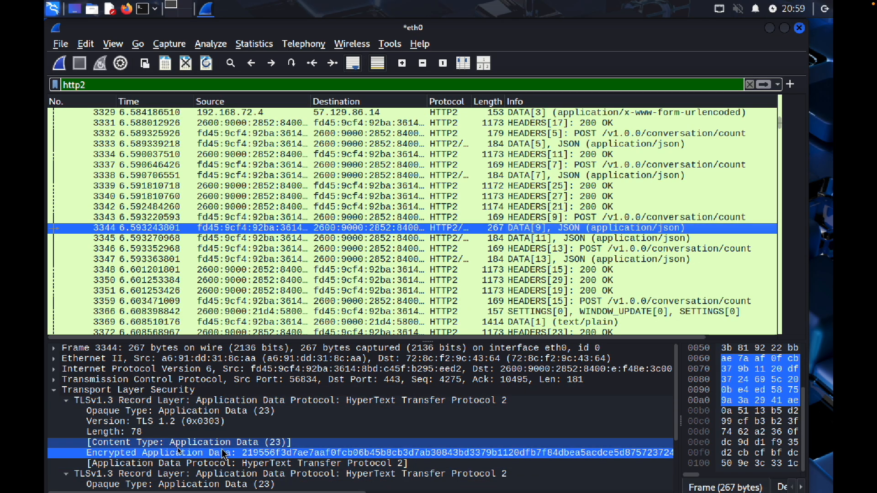
{"action": "scroll", "coordinate": [473, 204], "scroll_direction": "down", "scroll_amount": 5}
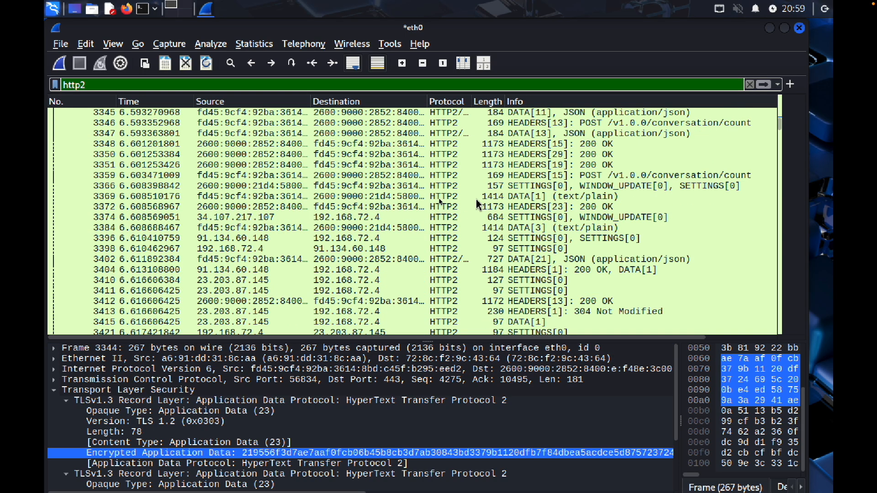
{"action": "left_click", "coordinate": [519, 269]}
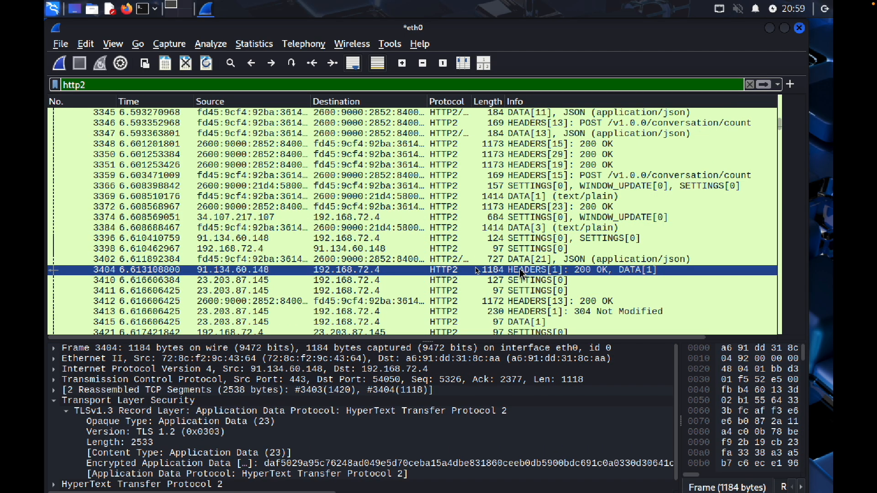
{"action": "scroll", "coordinate": [522, 274], "scroll_direction": "down", "scroll_amount": 3}
{"action": "scroll", "coordinate": [522, 275], "scroll_direction": "down", "scroll_amount": 5}
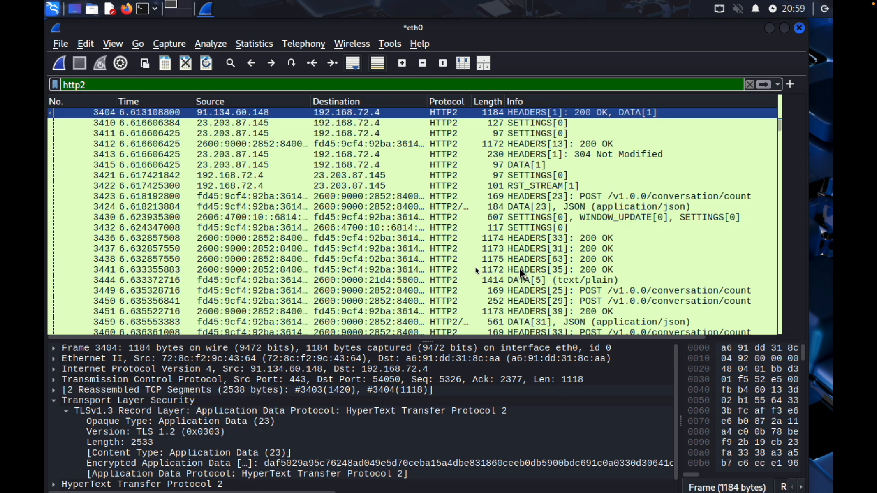
- Select packet 3520, the POST request to /v1.0.0/conversation/count, to show its TLS record details
{"action": "left_click", "coordinate": [563, 239]}
{"action": "left_click", "coordinate": [556, 232]}
{"action": "left_click_drag", "start_coordinate": [554, 232], "coordinate": [528, 297]}
{"action": "scroll", "coordinate": [530, 293], "scroll_direction": "down", "scroll_amount": 6}
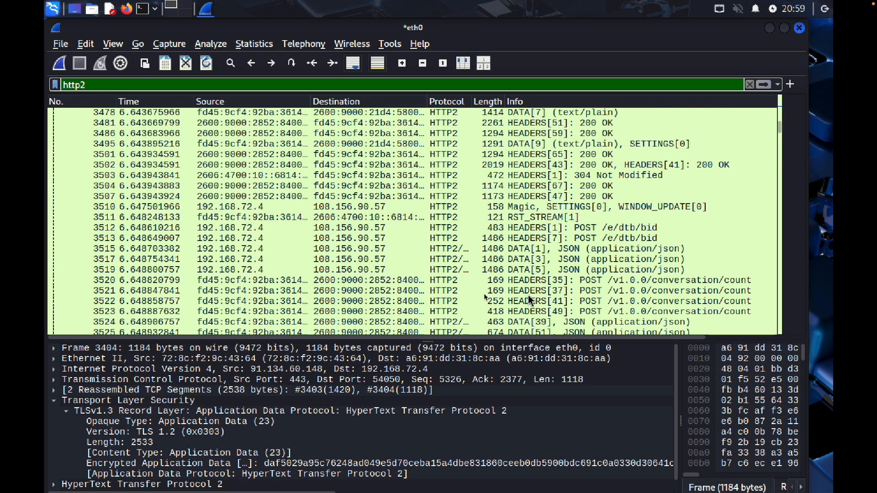
{"action": "left_click", "coordinate": [535, 238]}
{"action": "left_click", "coordinate": [520, 219]}
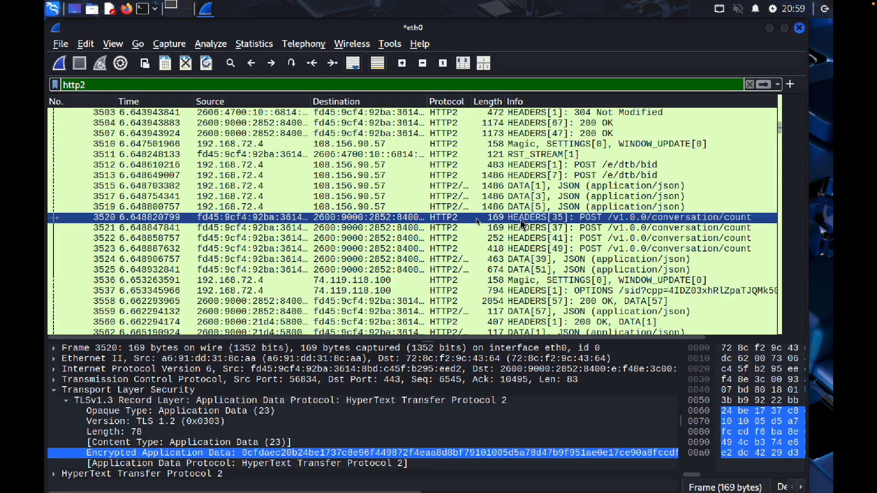
- Examine the HTTP/2 headers, POST requests and JSON responses listed after packet 3520, as far as packet 3770
{"action": "left_click", "coordinate": [460, 241]}
{"action": "scroll", "coordinate": [462, 248], "scroll_direction": "up", "scroll_amount": 2}
{"action": "scroll", "coordinate": [462, 248], "scroll_direction": "down", "scroll_amount": 6}
{"action": "scroll", "coordinate": [462, 249], "scroll_direction": "down", "scroll_amount": 1}
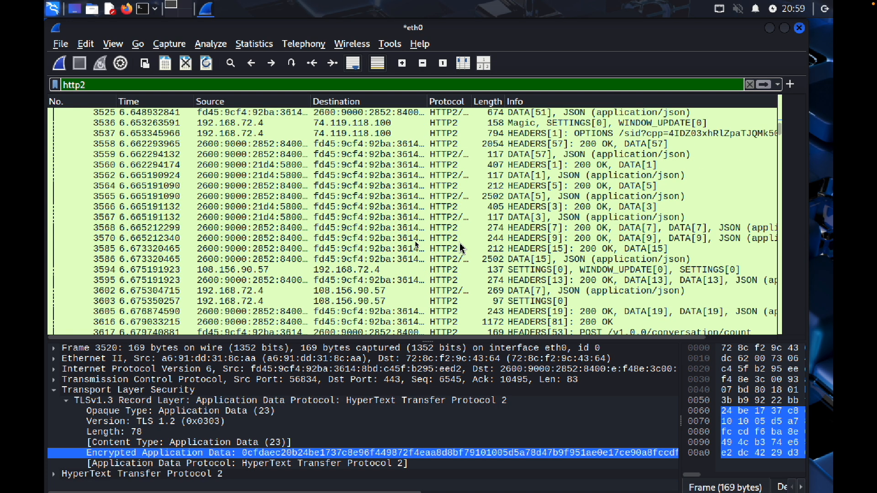
{"action": "left_click", "coordinate": [416, 241]}
{"action": "scroll", "coordinate": [424, 240], "scroll_direction": "down", "scroll_amount": 3}
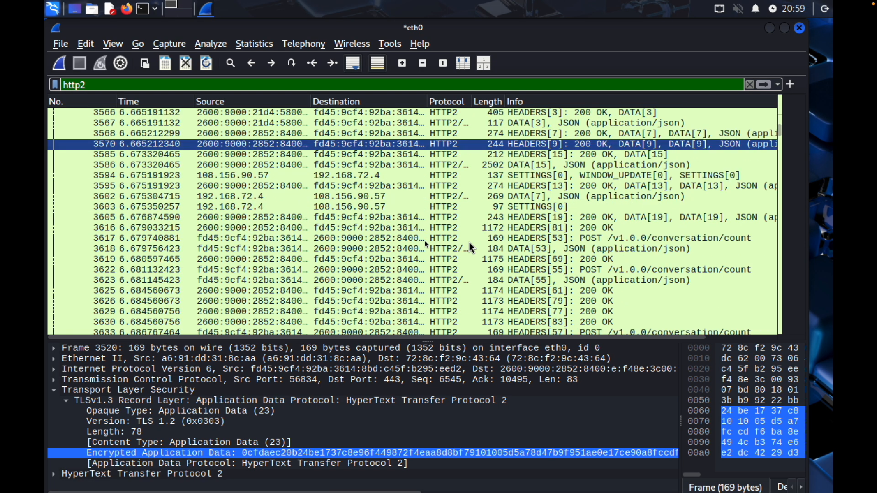
{"action": "scroll", "coordinate": [424, 240], "scroll_direction": "down", "scroll_amount": 4}
{"action": "left_click", "coordinate": [424, 240]}
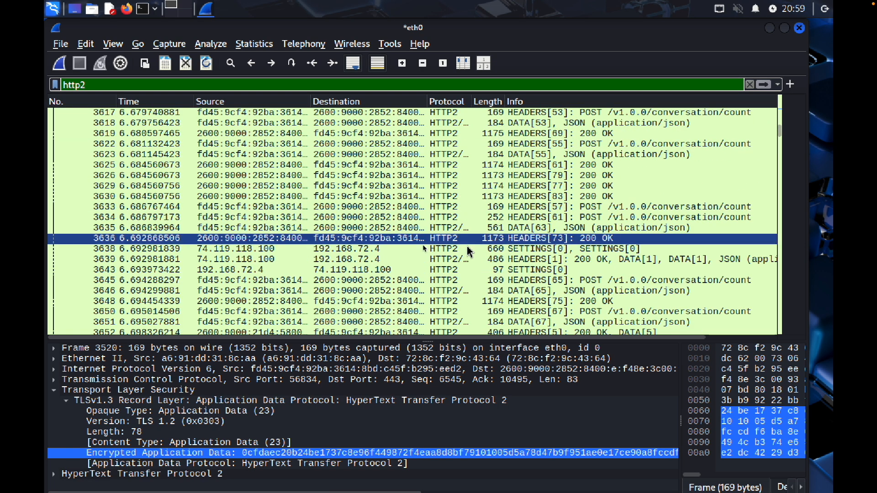
{"action": "scroll", "coordinate": [423, 245], "scroll_direction": "down", "scroll_amount": 2}
{"action": "scroll", "coordinate": [467, 259], "scroll_direction": "down", "scroll_amount": 3}
{"action": "left_click", "coordinate": [472, 269]}
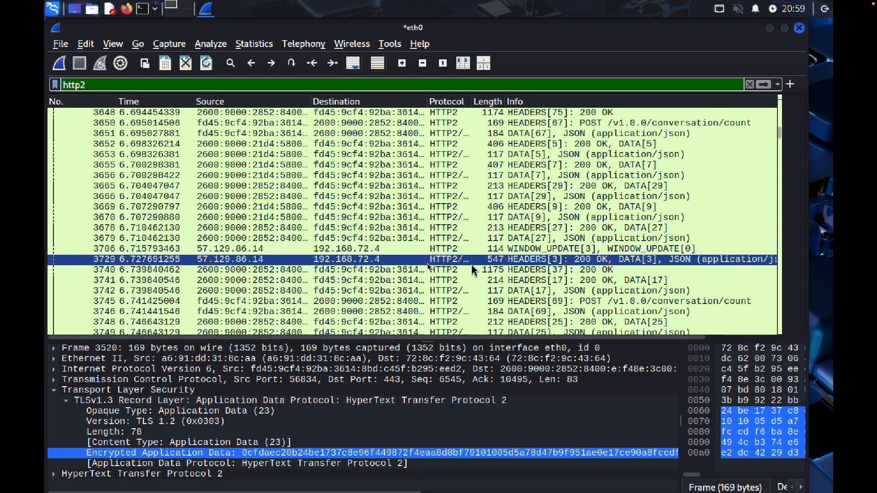
{"action": "scroll", "coordinate": [473, 270], "scroll_direction": "down", "scroll_amount": 3}
{"action": "left_click", "coordinate": [472, 259]}
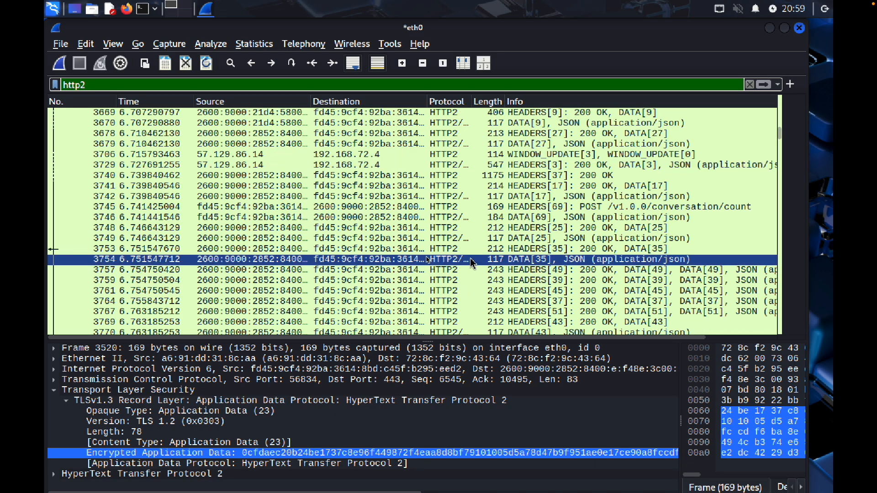
{"action": "left_click", "coordinate": [477, 238]}
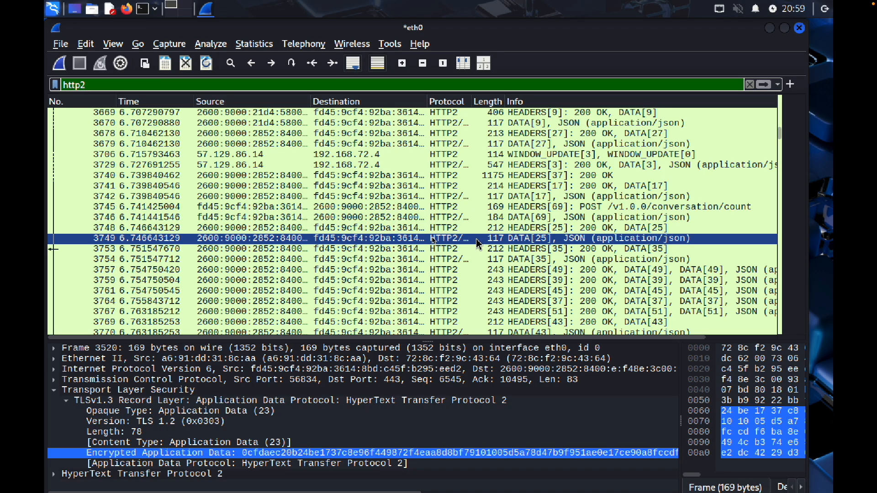
{"action": "left_click", "coordinate": [476, 249]}
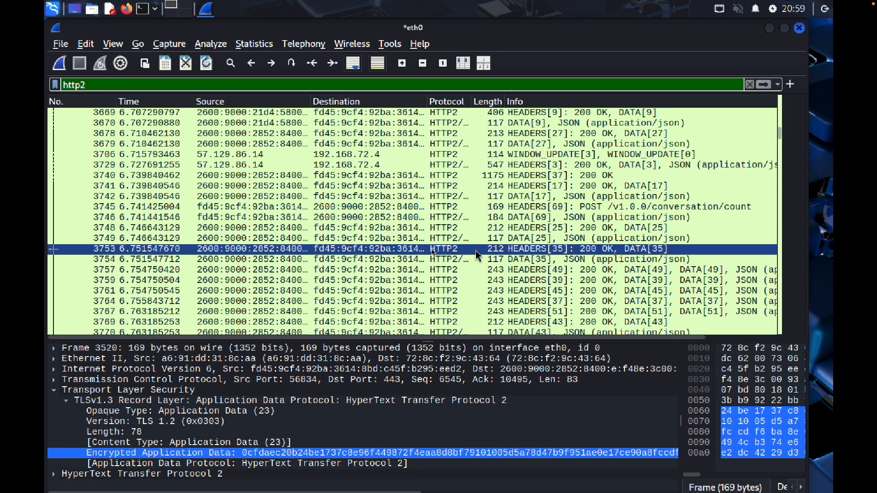